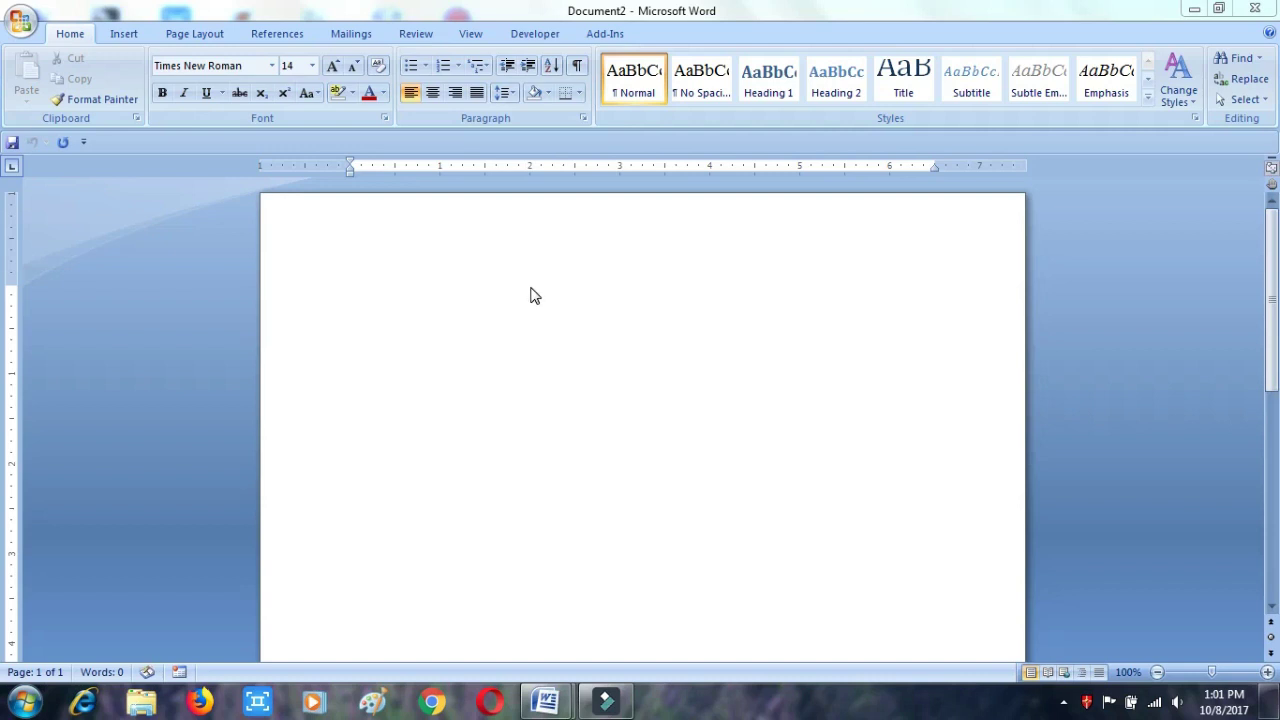
# Select the wavy-bottomed Flowchart: Document shape from the Insert Shapes gallery, ready to draw
pyautogui.click(522, 380)
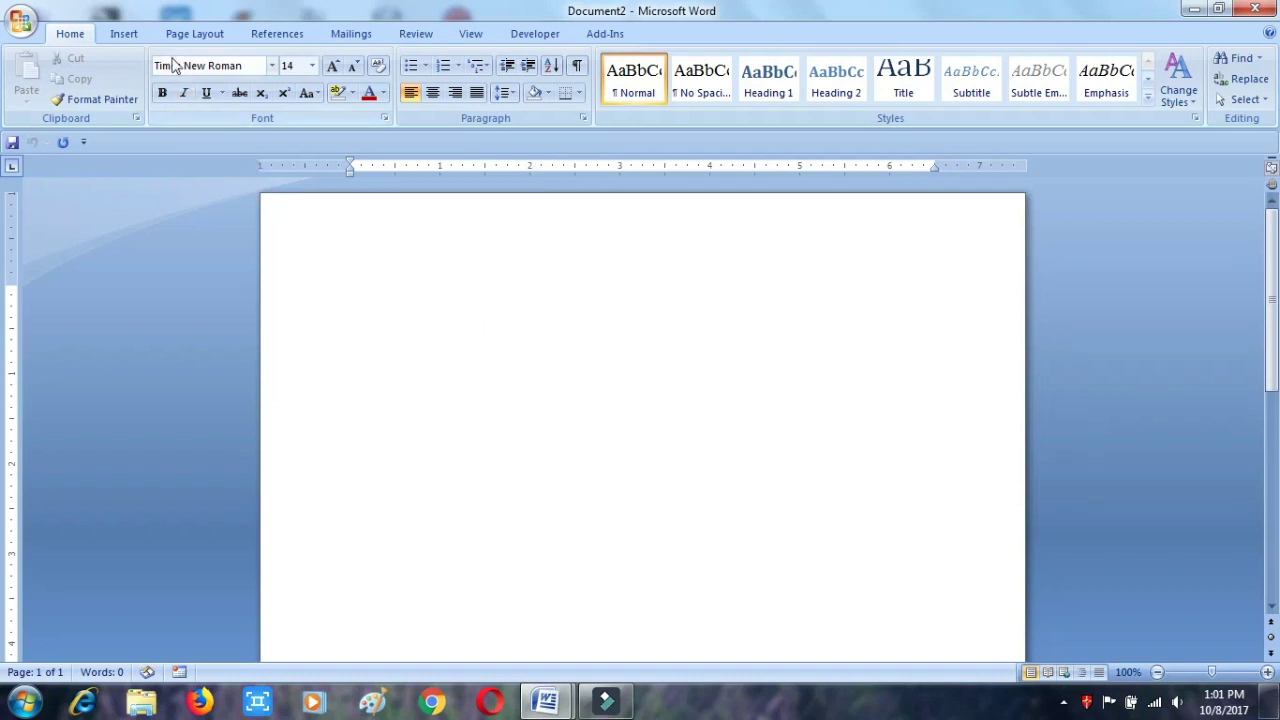
pyautogui.click(126, 36)
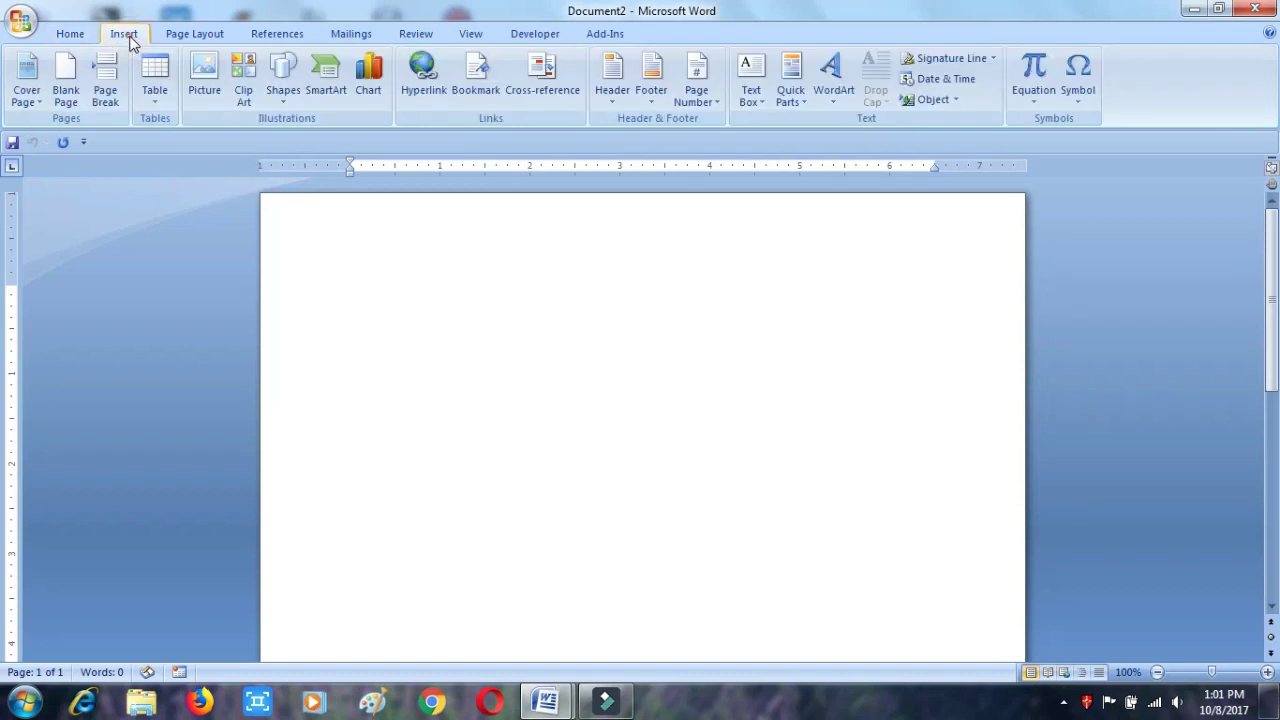
pyautogui.click(280, 100)
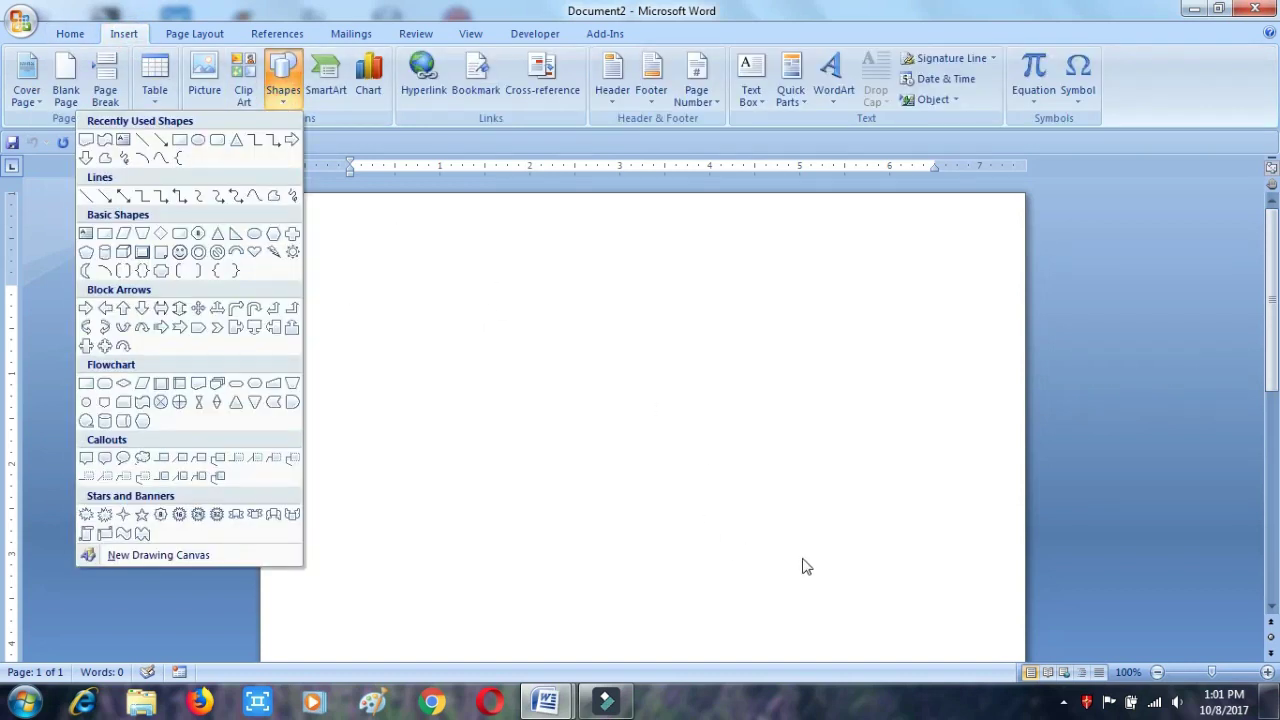
pyautogui.click(1273, 703)
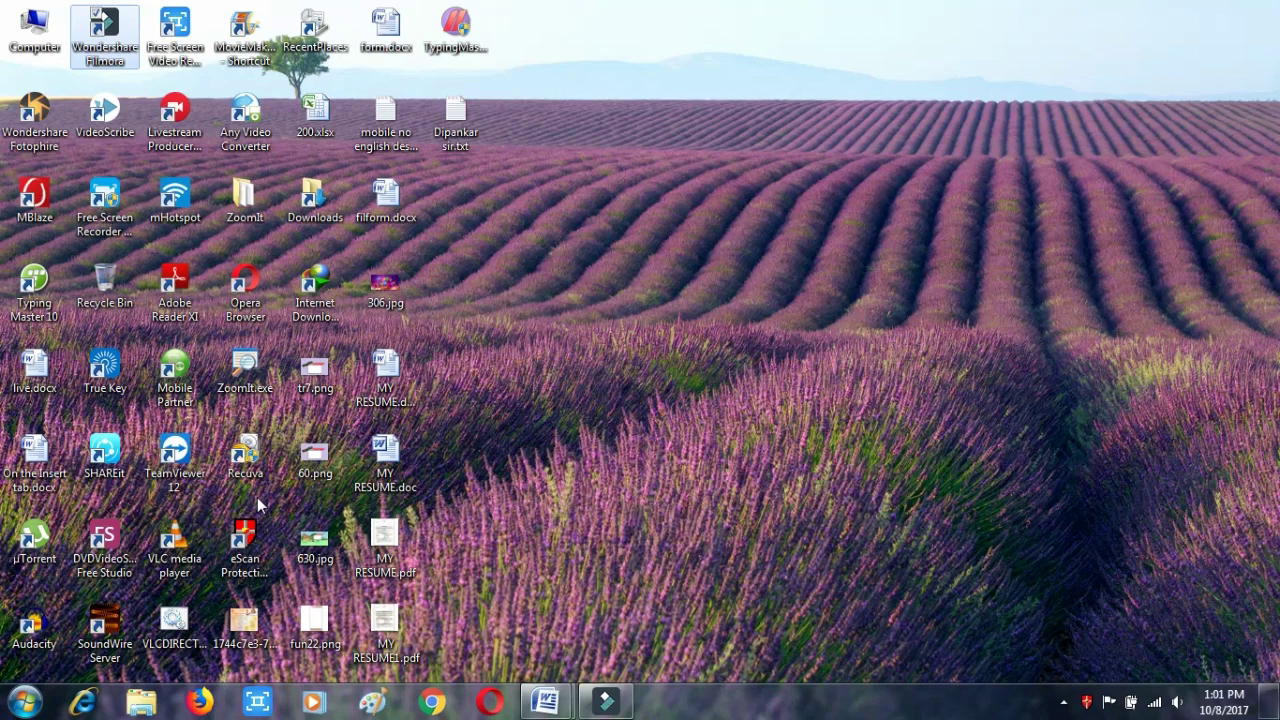
pyautogui.click(245, 372)
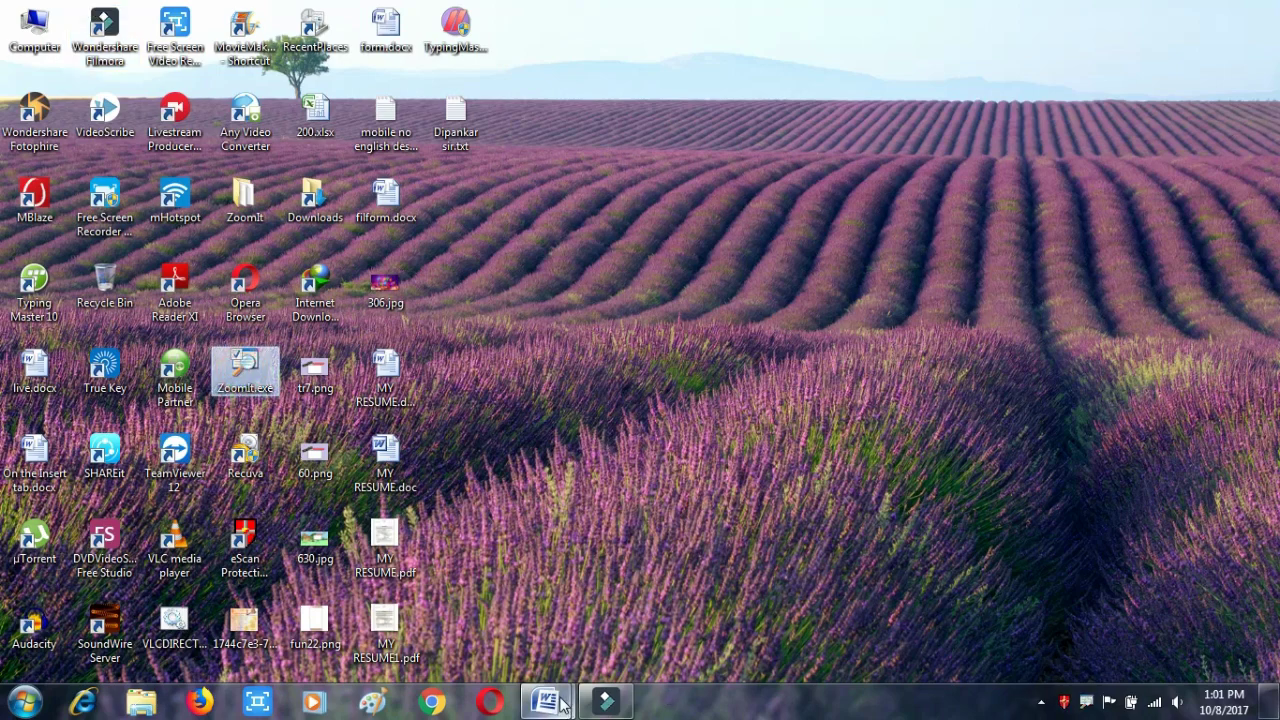
pyautogui.moveTo(548, 703)
pyautogui.click(600, 640)
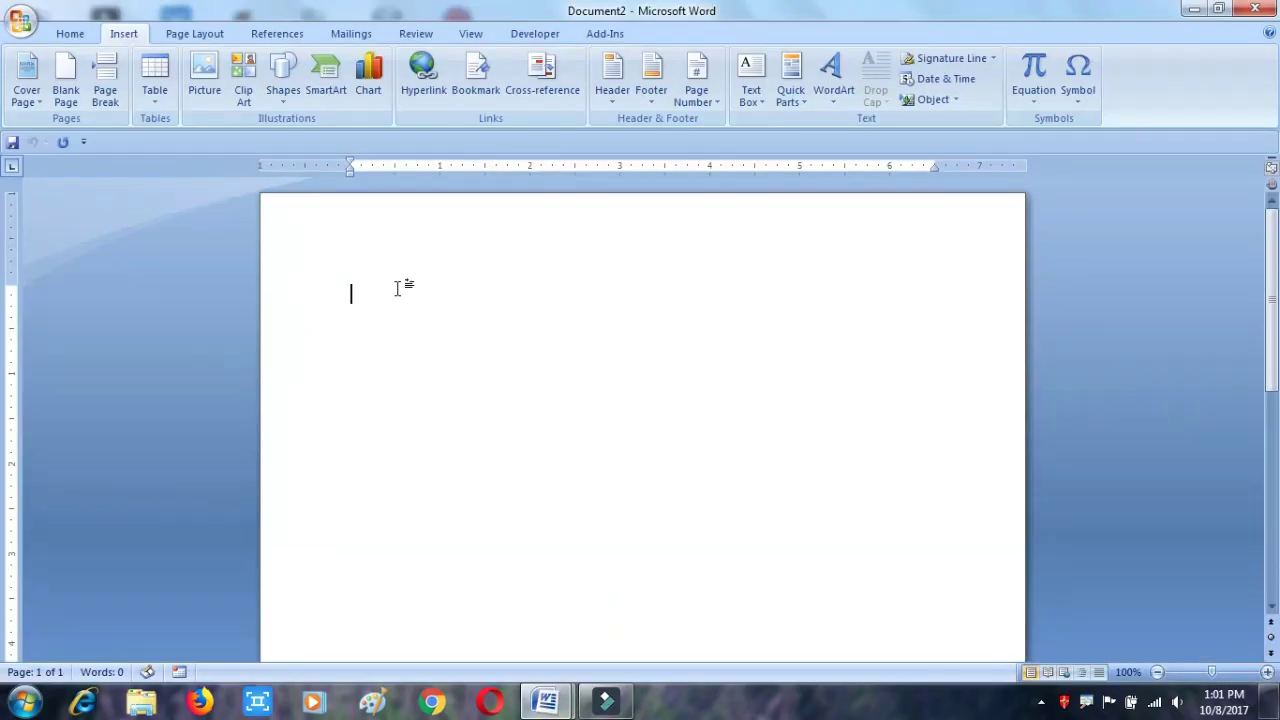
pyautogui.click(281, 106)
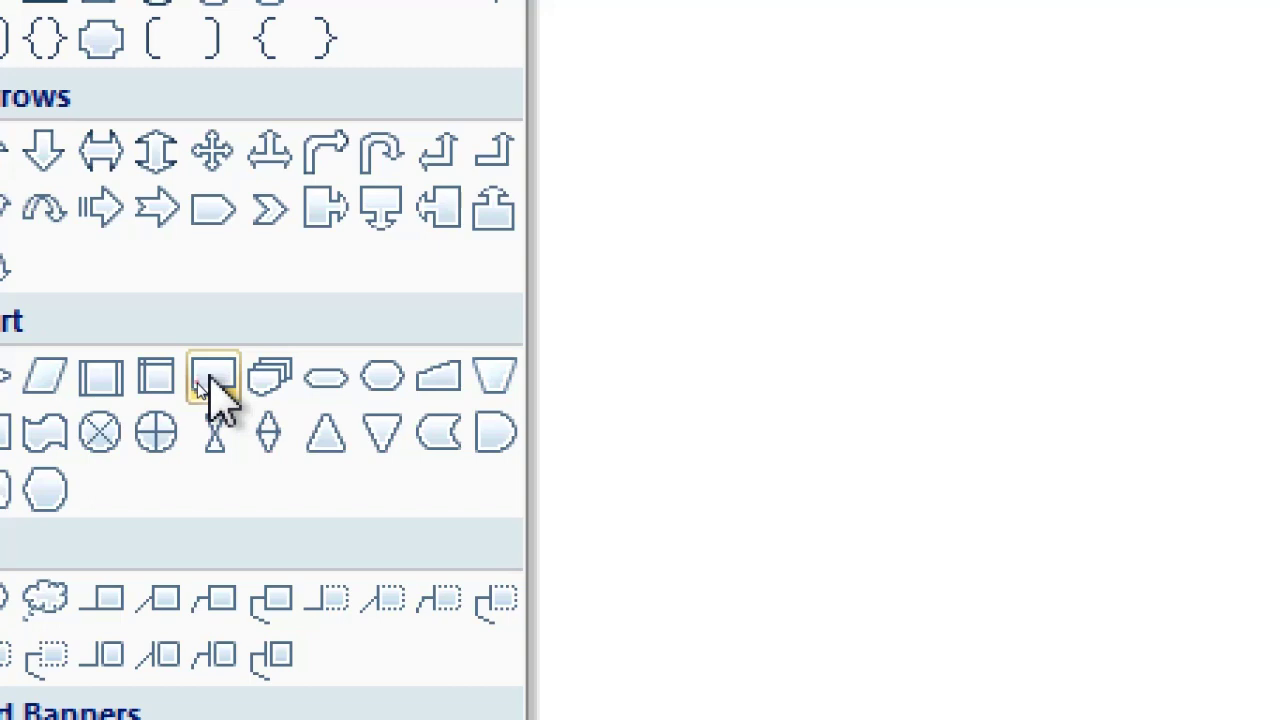
pyautogui.click(205, 380)
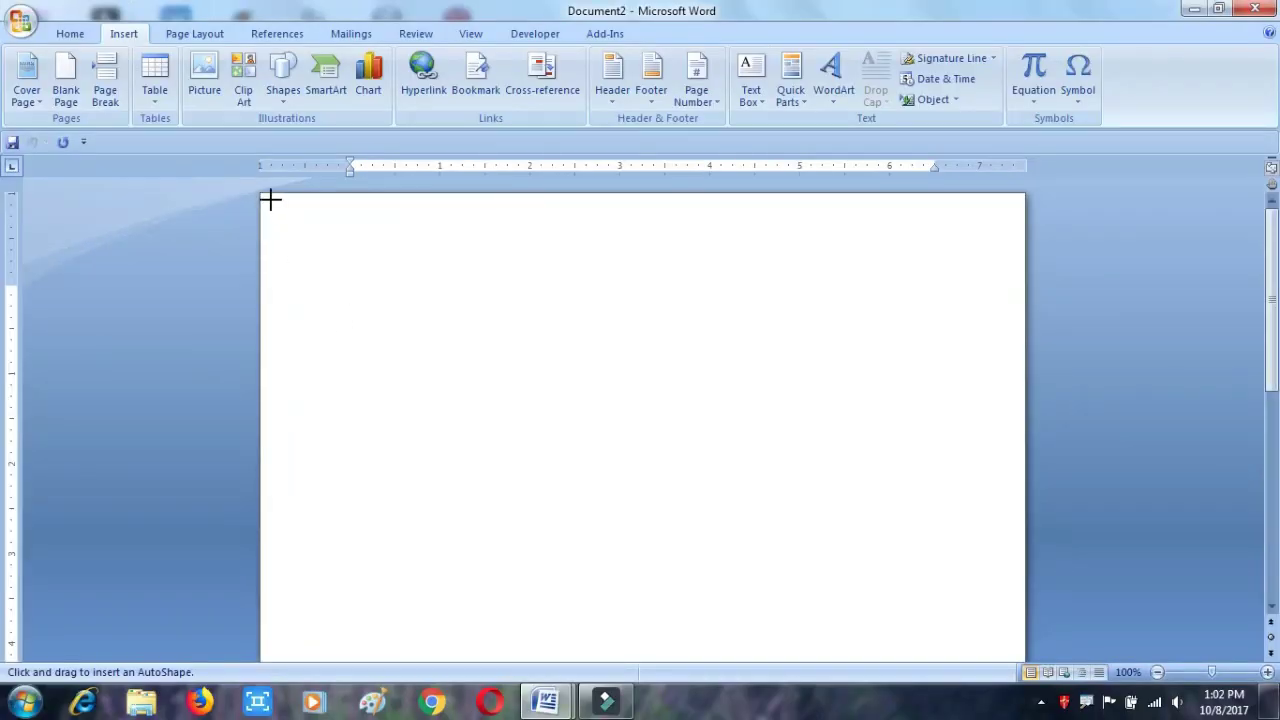
# Draw the wavy document shape across the page top and shorten it to 1.47" by 8.26"
pyautogui.moveTo(270, 200); pyautogui.dragTo(1014, 347)
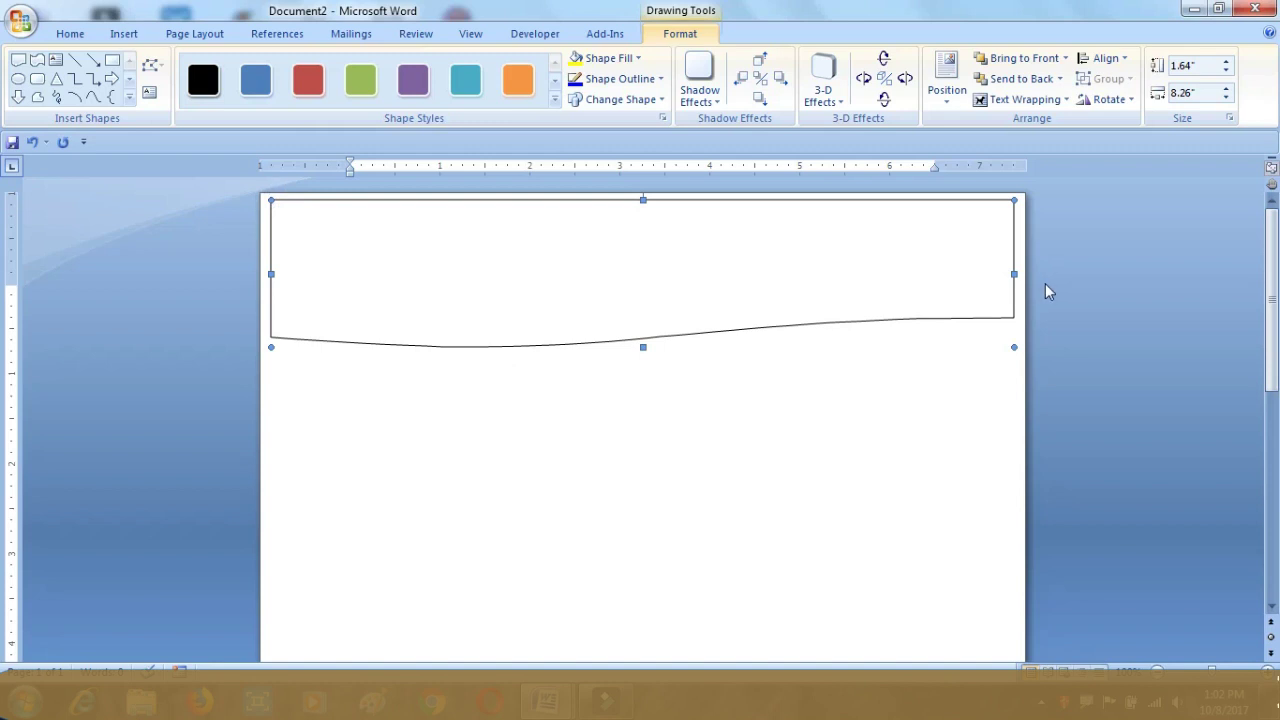
pyautogui.click(594, 306)
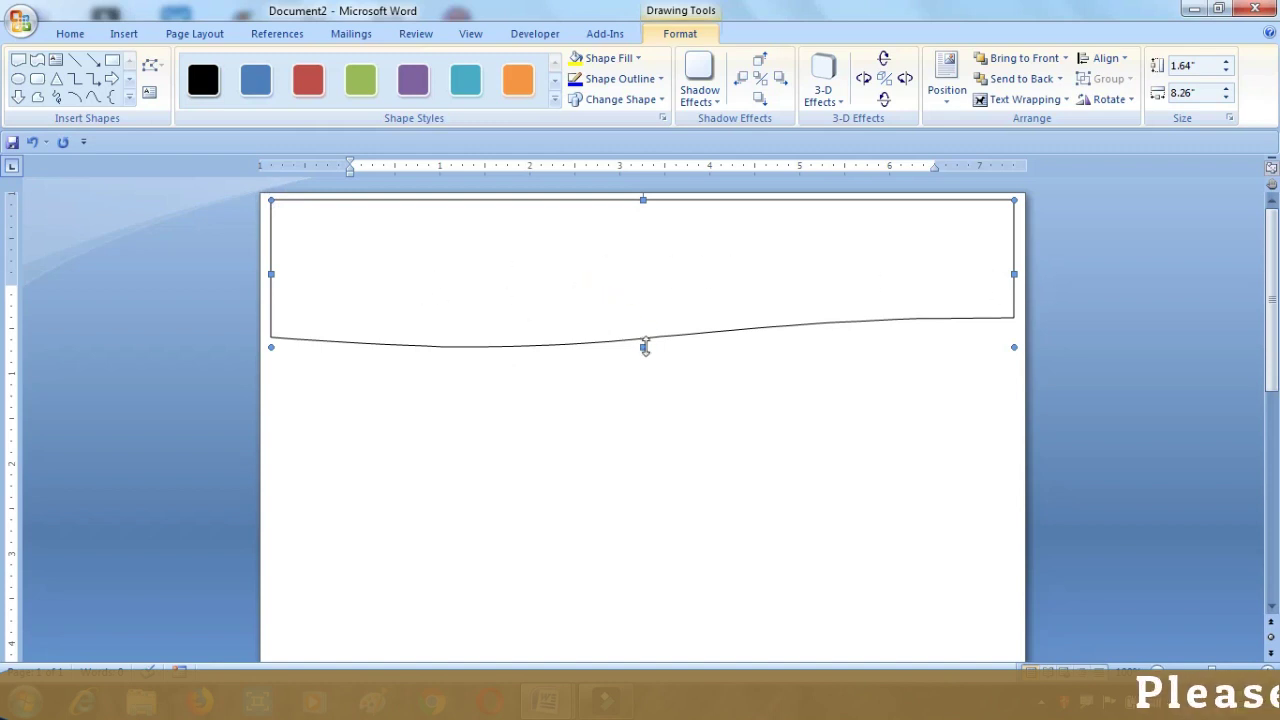
pyautogui.click(645, 348)
pyautogui.click(636, 328)
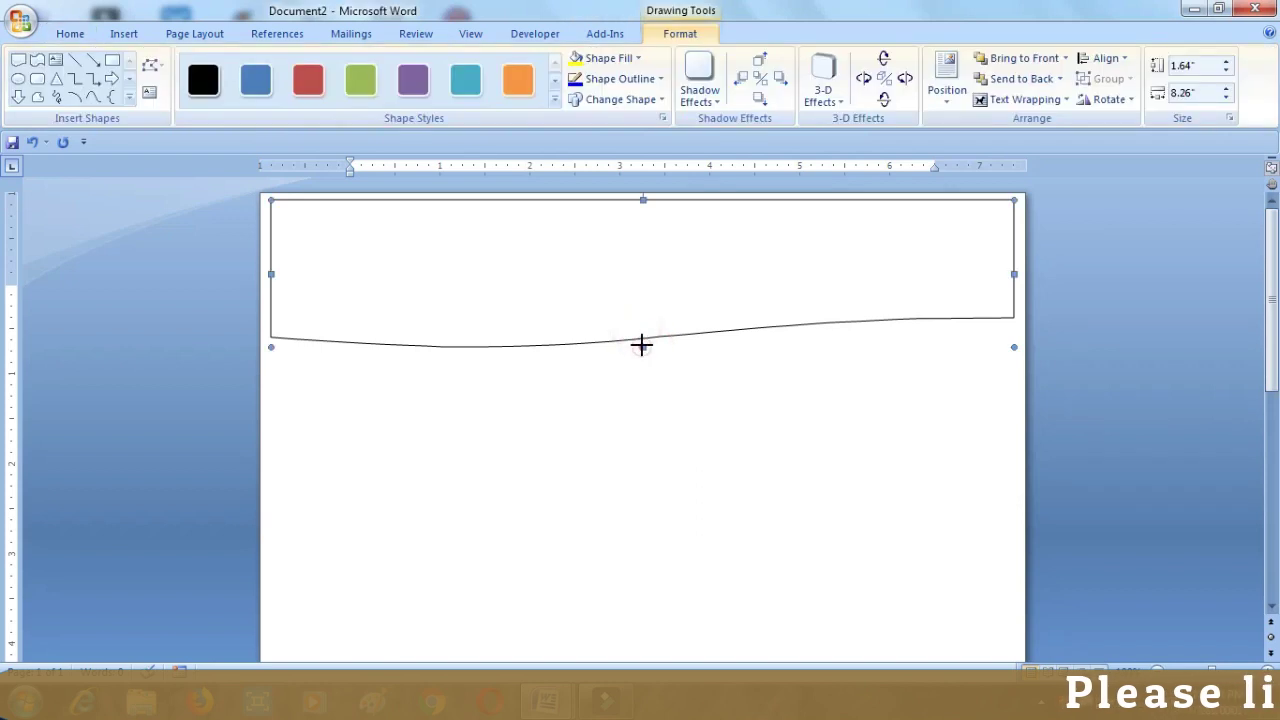
pyautogui.moveTo(641, 346); pyautogui.dragTo(641, 333)
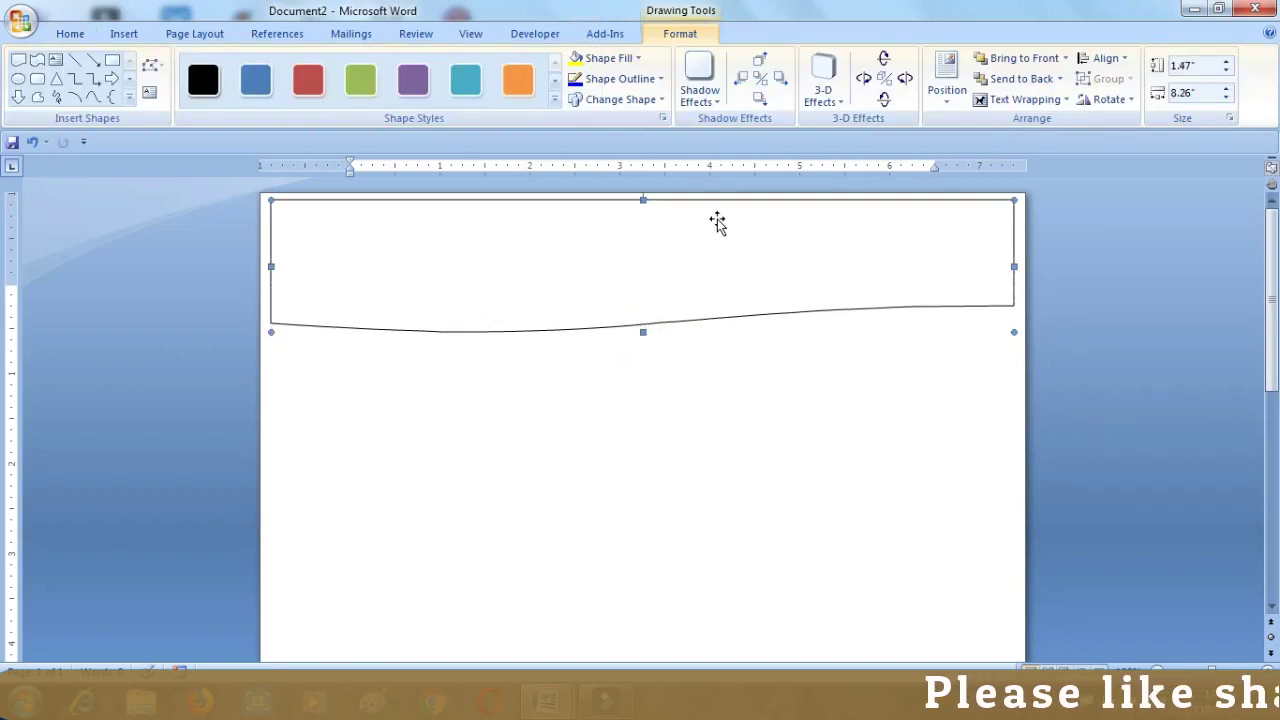
pyautogui.click(638, 58)
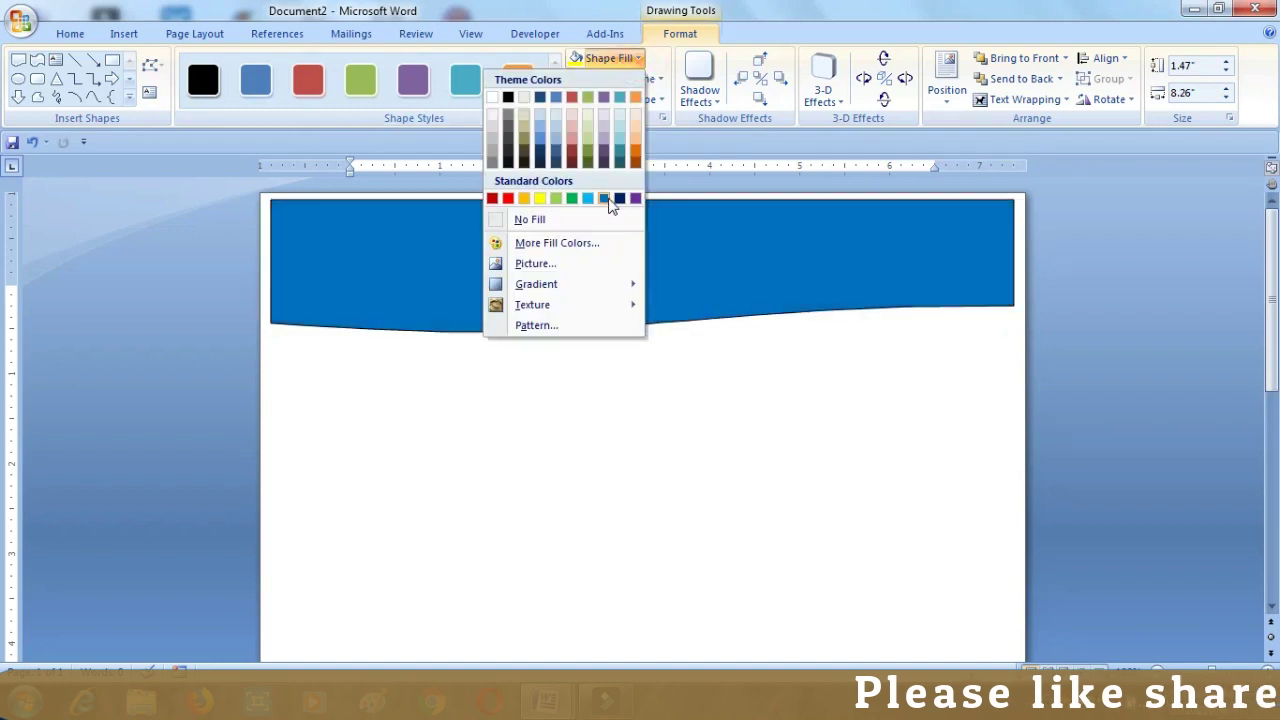
# Fill the wave shape light blue and add a slightly nudged drop shadow
pyautogui.click(588, 198)
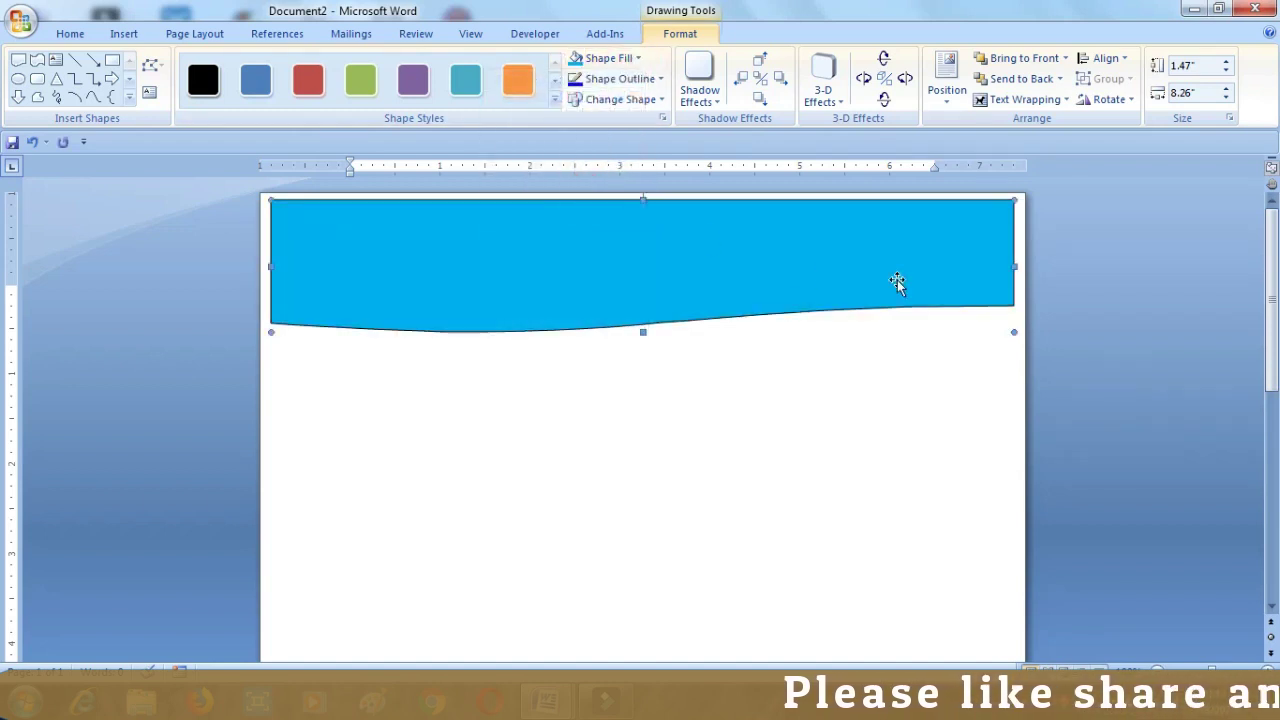
pyautogui.click(700, 95)
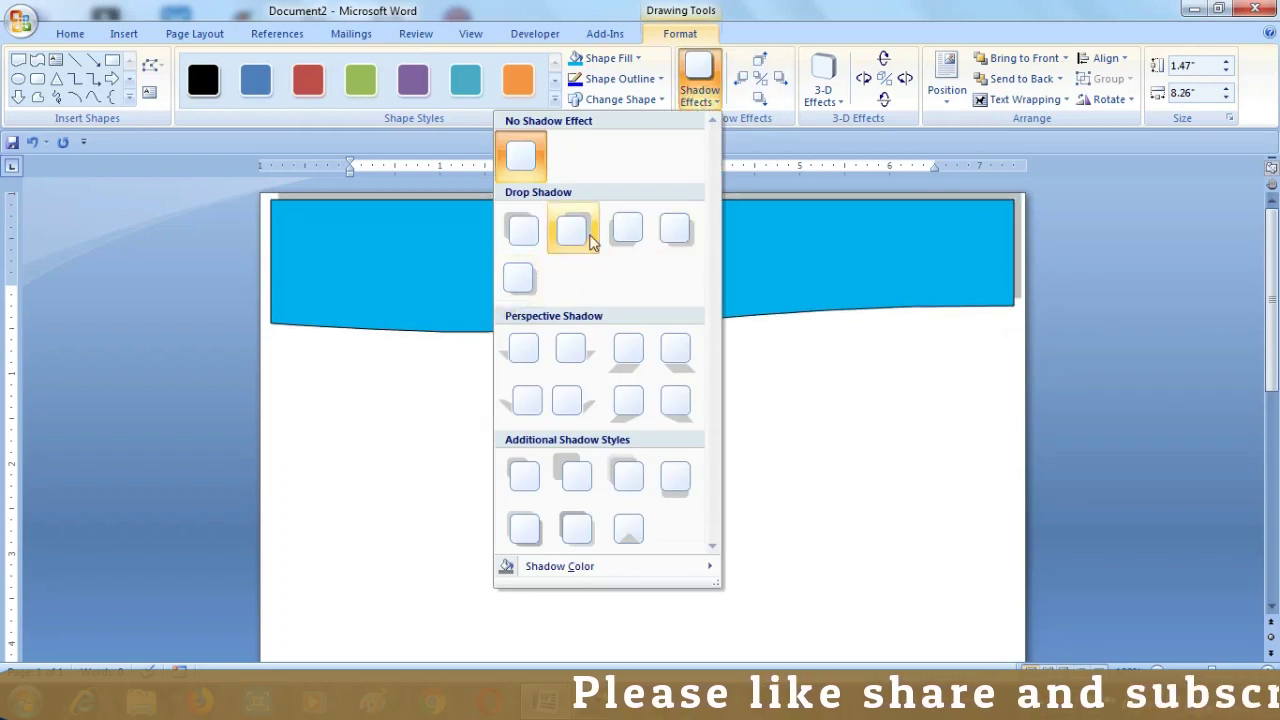
pyautogui.click(632, 233)
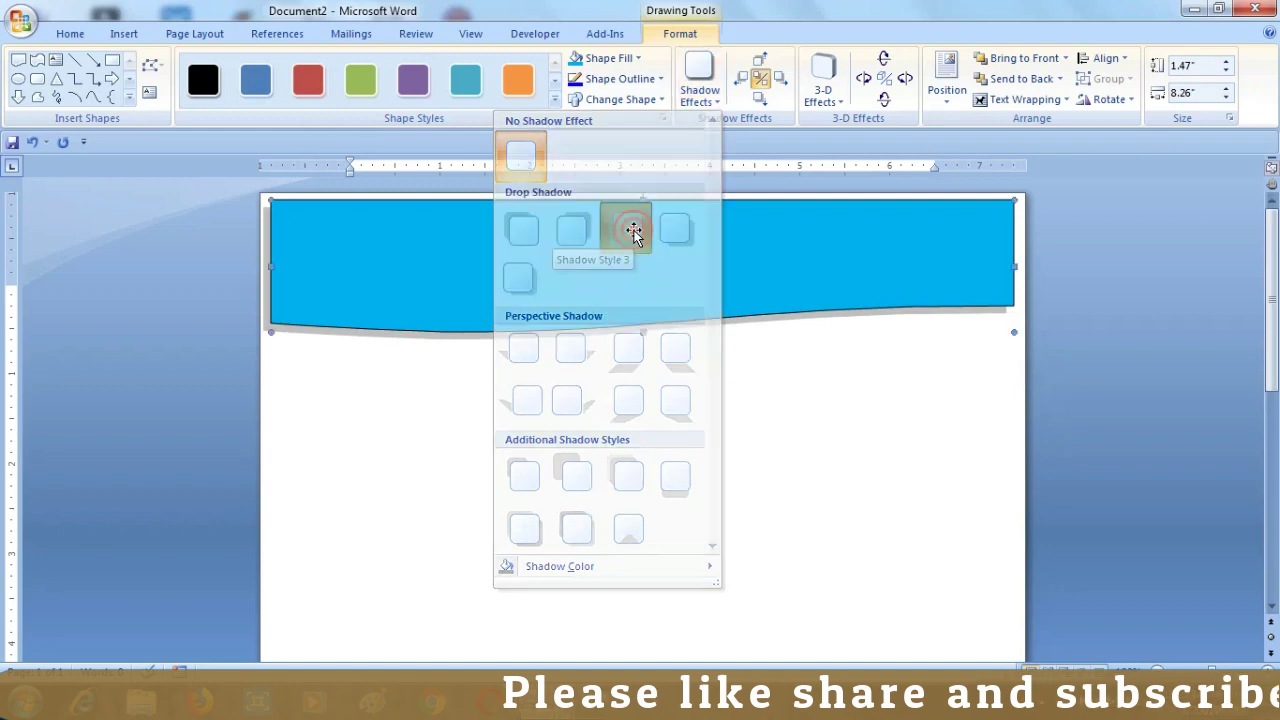
pyautogui.click(783, 85)
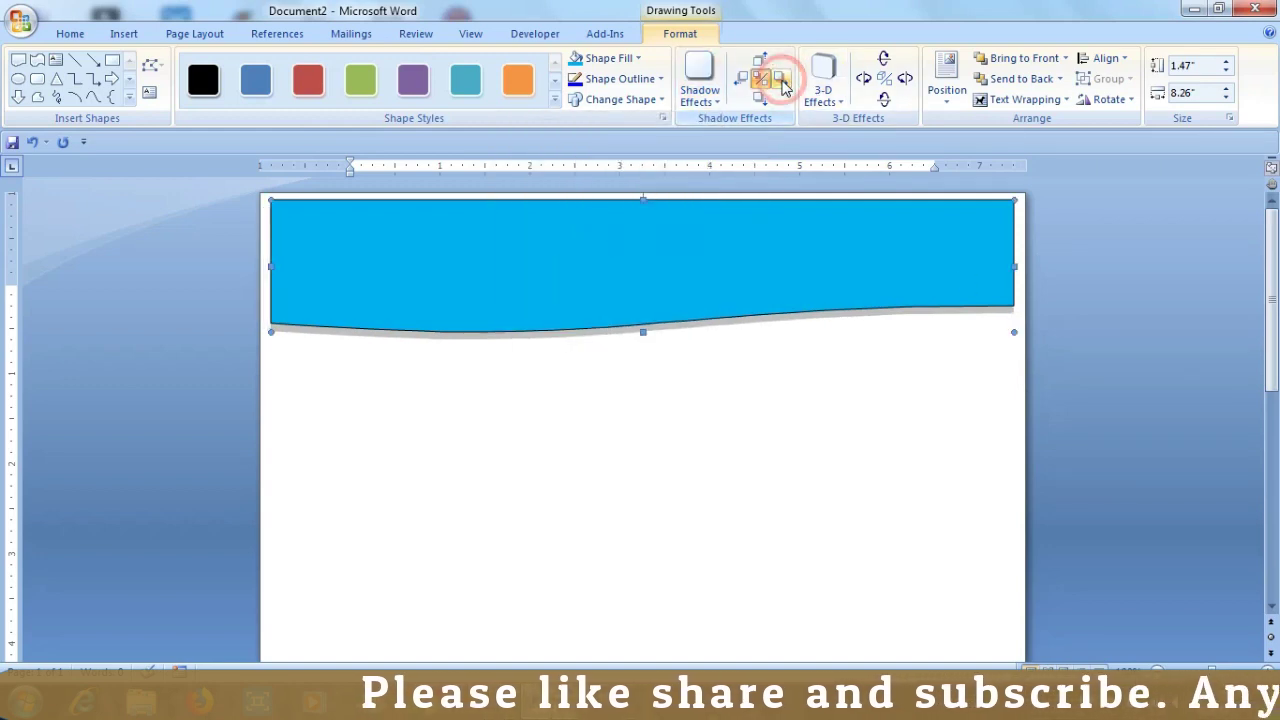
pyautogui.click(761, 99)
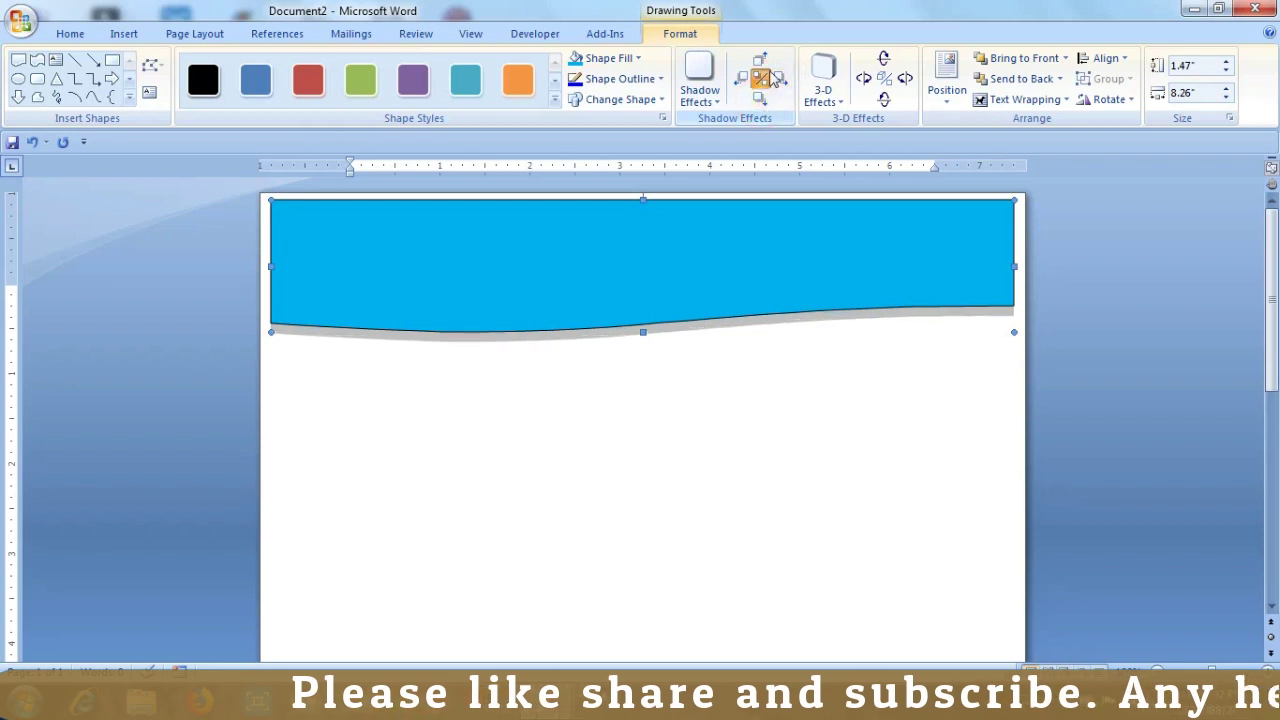
pyautogui.click(760, 60)
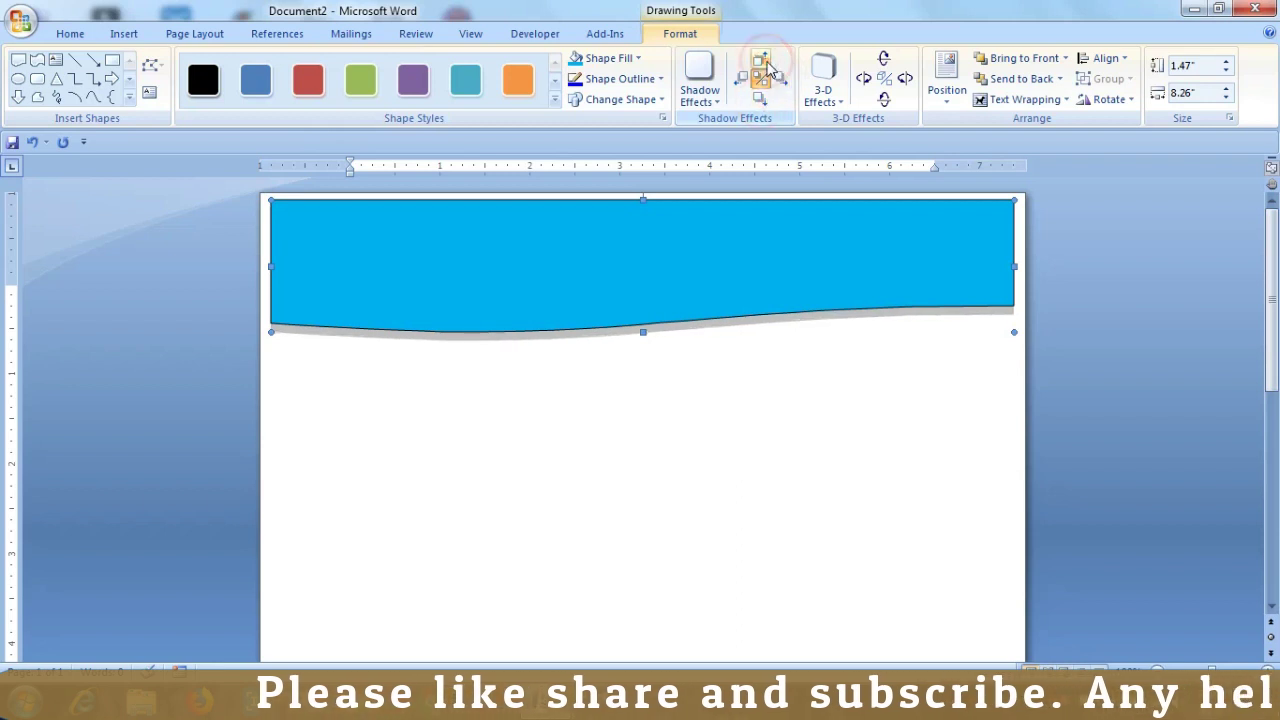
# Change the wave shape's shadow colour to a dark shade
pyautogui.click(724, 103)
pyautogui.moveTo(606, 568)
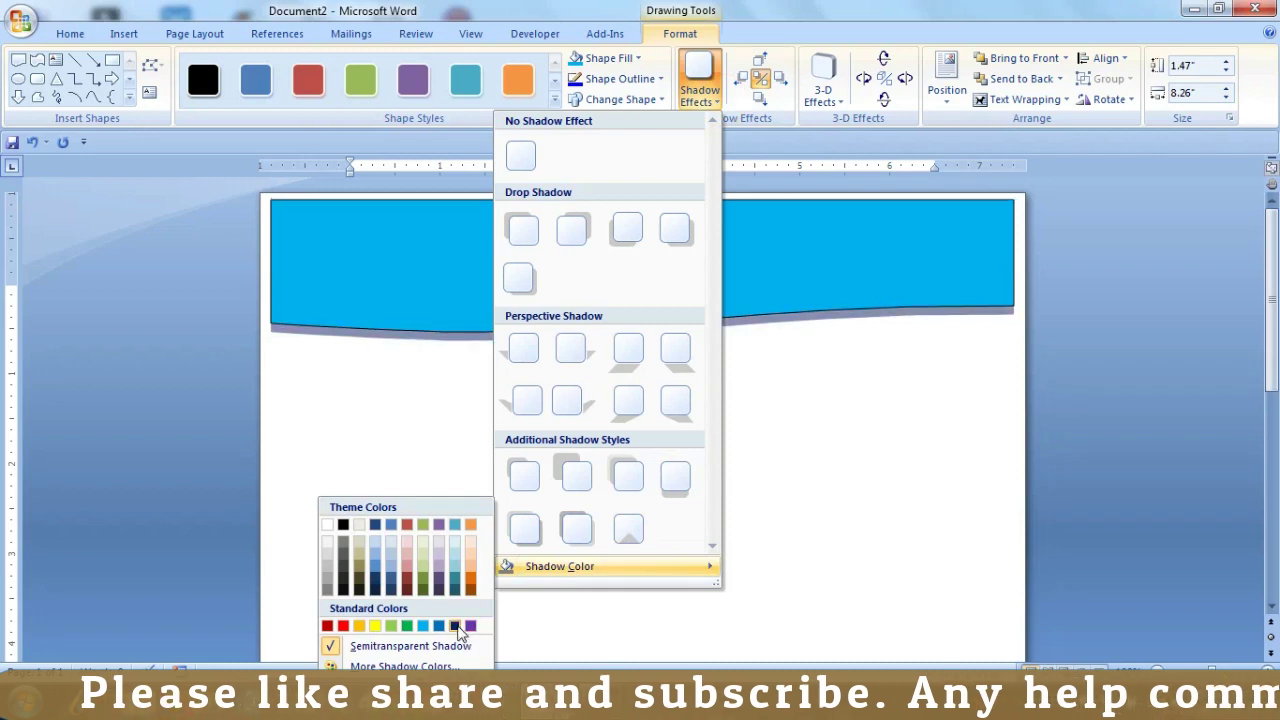
pyautogui.click(455, 626)
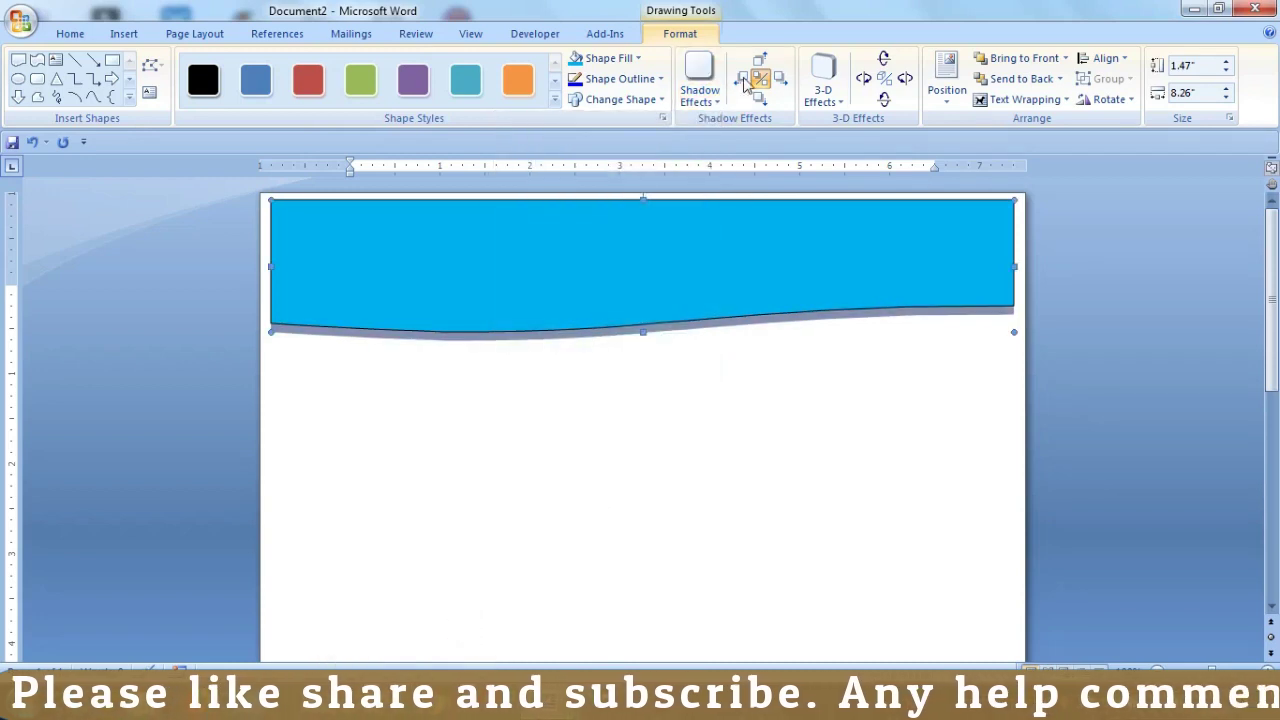
pyautogui.click(714, 103)
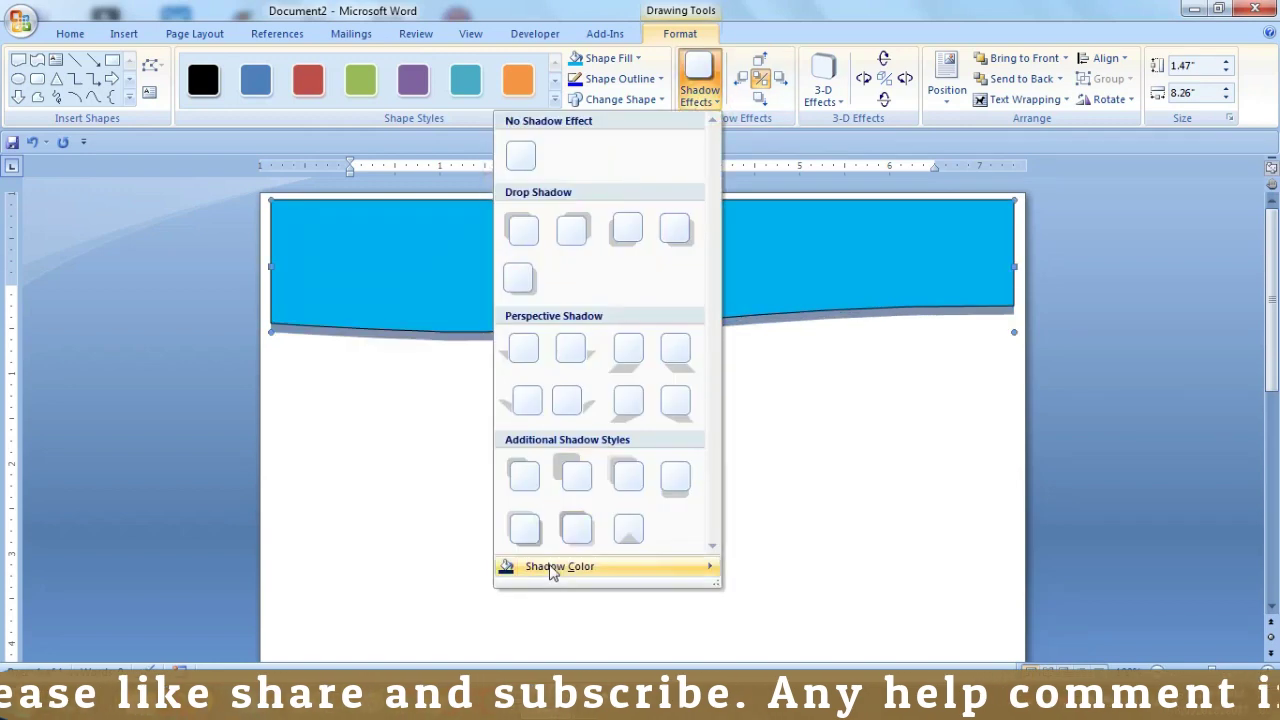
pyautogui.moveTo(560, 566)
pyautogui.click(344, 528)
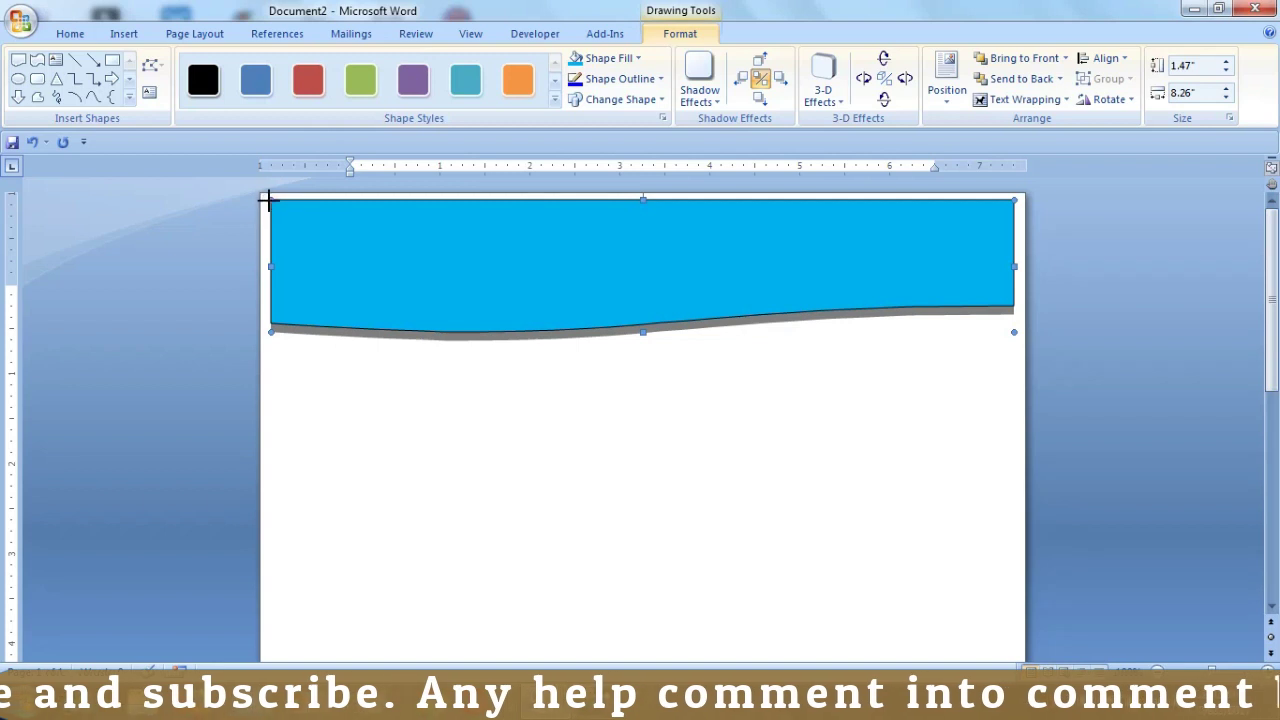
# Stretch the wave header to both page edges, 8.54" wide, and nudge it up to the top
pyautogui.moveTo(268, 200); pyautogui.dragTo(261, 196)
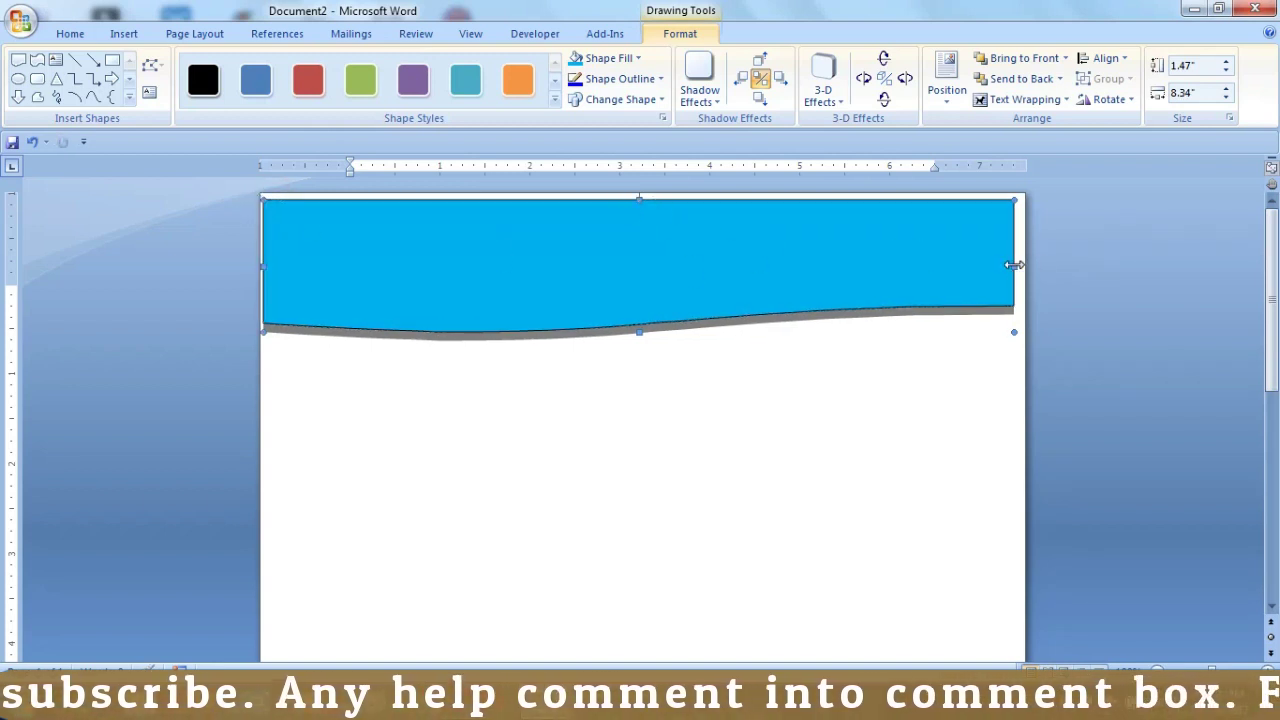
pyautogui.moveTo(1014, 265); pyautogui.dragTo(1022, 265)
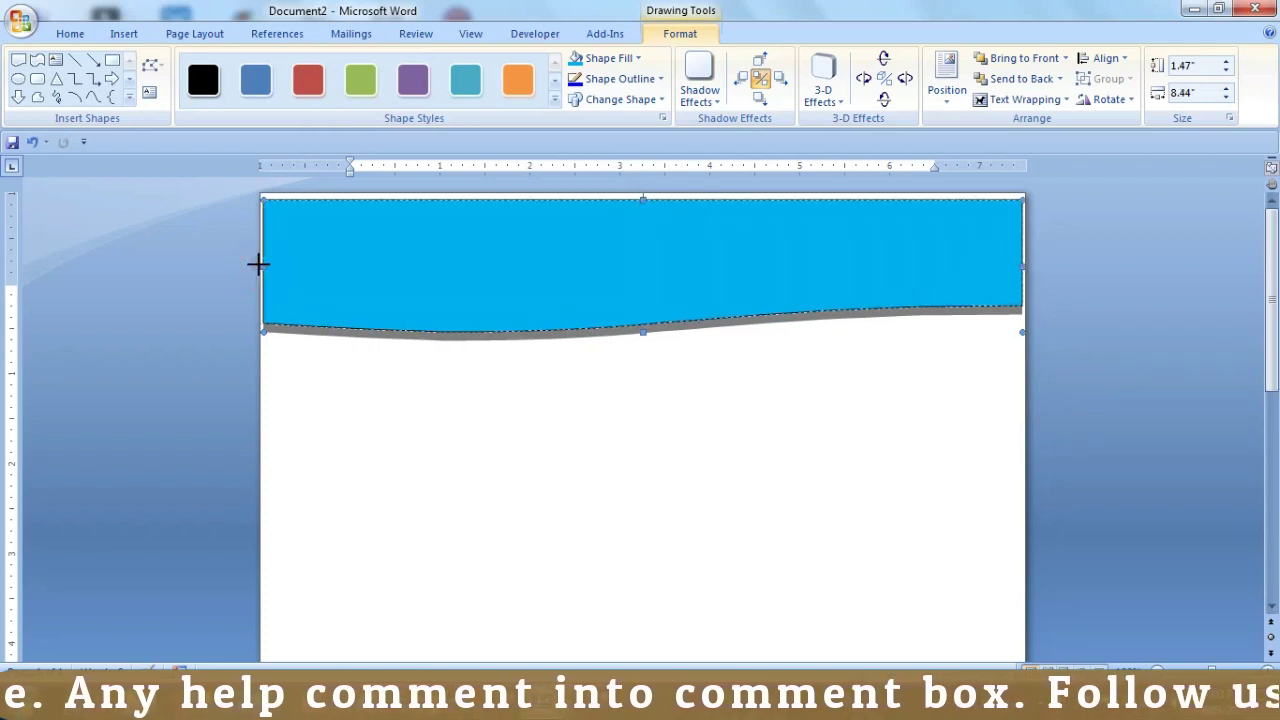
pyautogui.moveTo(262, 264); pyautogui.dragTo(258, 264)
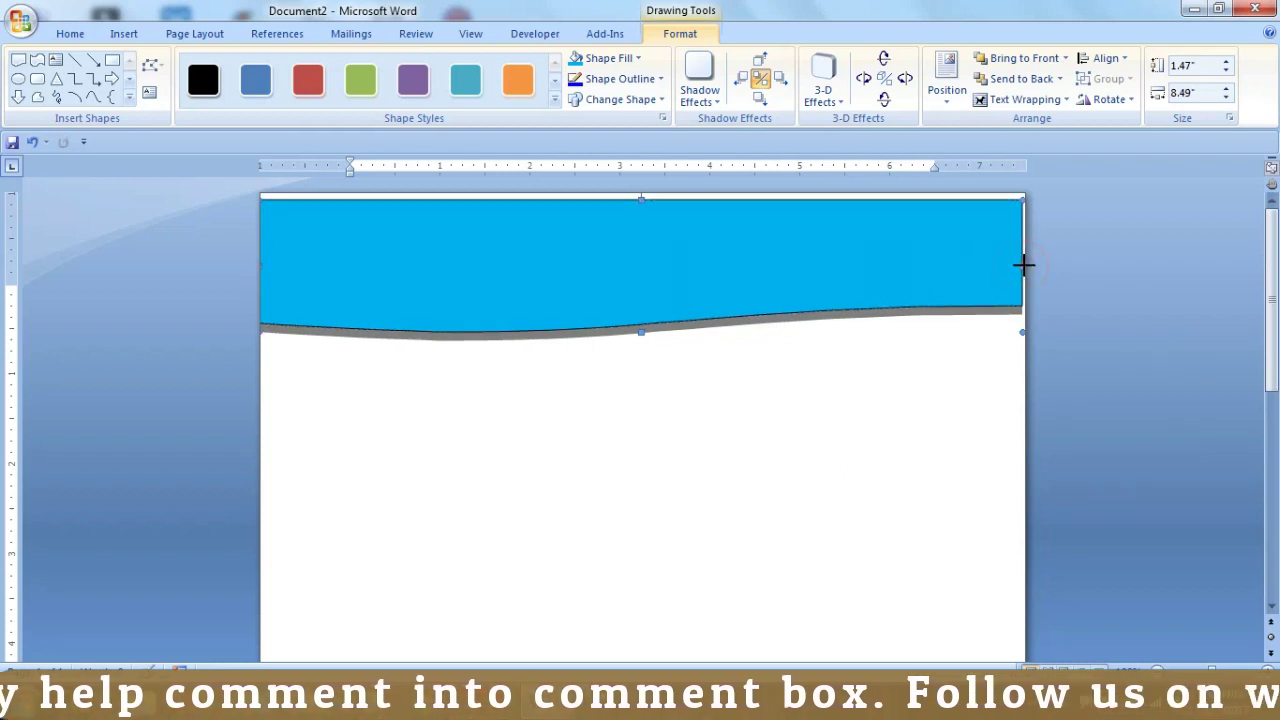
pyautogui.moveTo(1022, 264); pyautogui.dragTo(1027, 265)
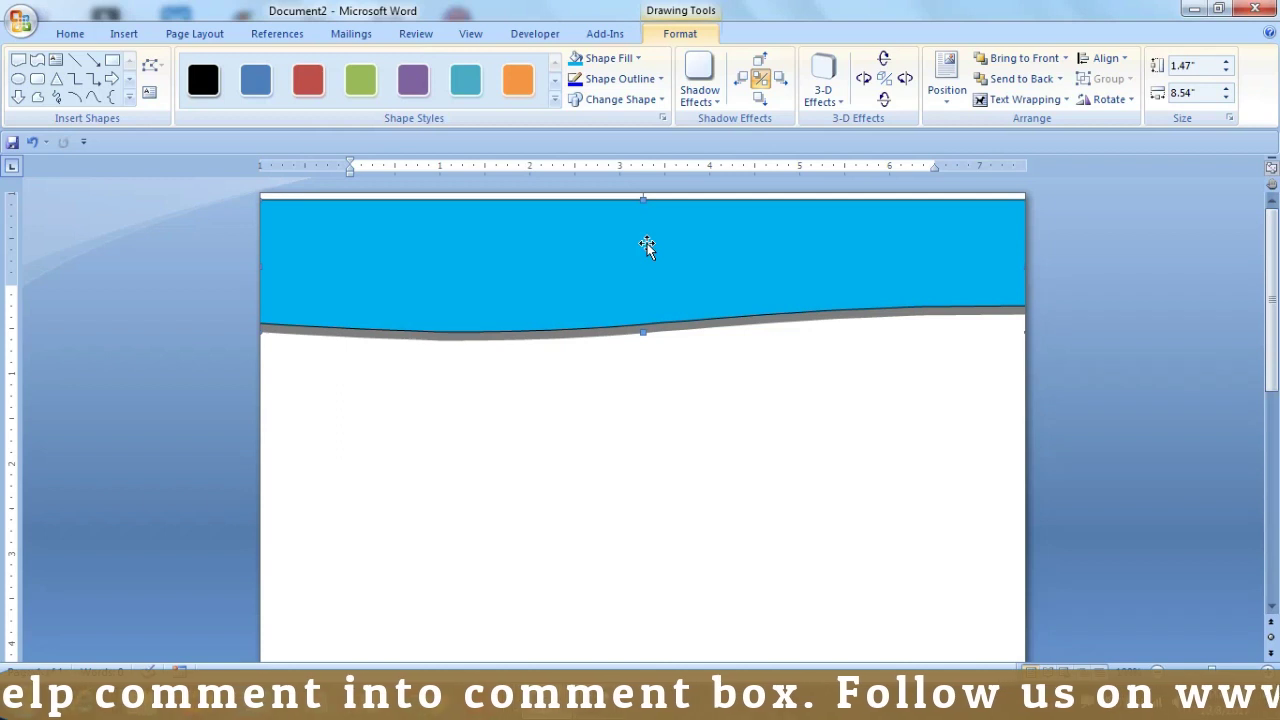
pyautogui.press('Up')
pyautogui.press('Up')
pyautogui.press('Up')
pyautogui.press('Up')
pyautogui.press('Up')
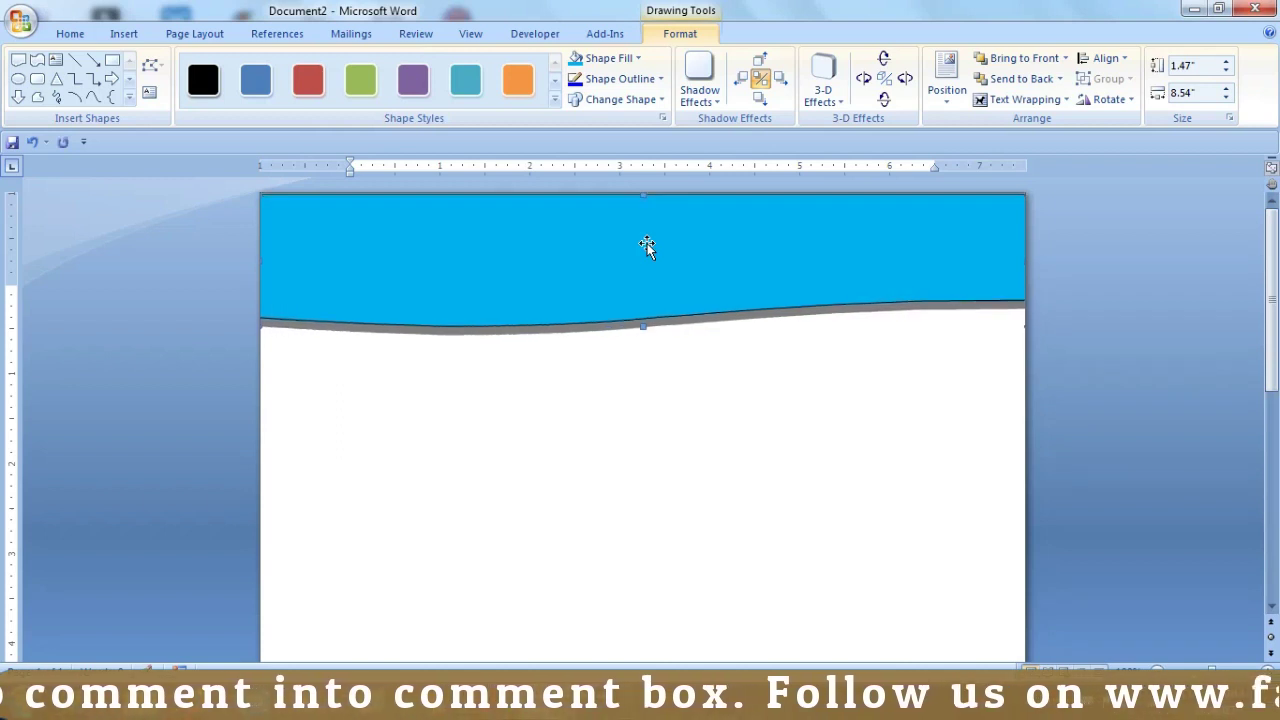
pyautogui.press('Up')
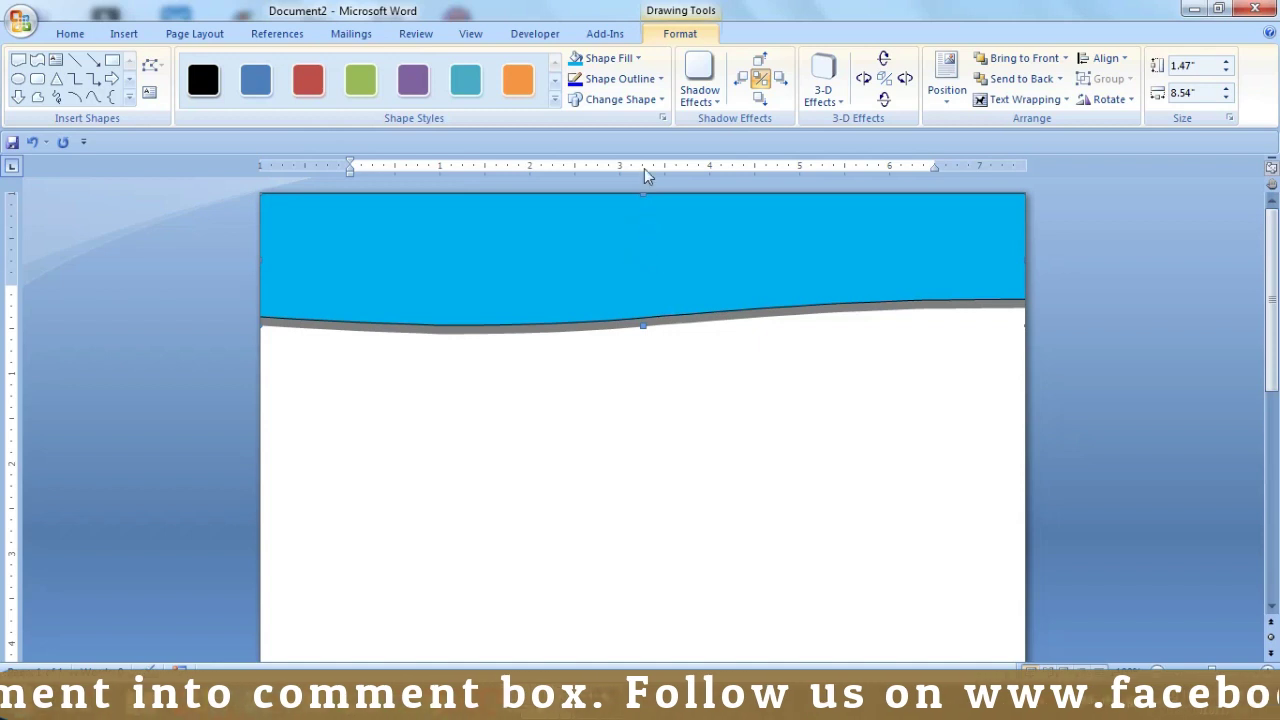
# Remove the outline from the blue wave header
pyautogui.click(659, 79)
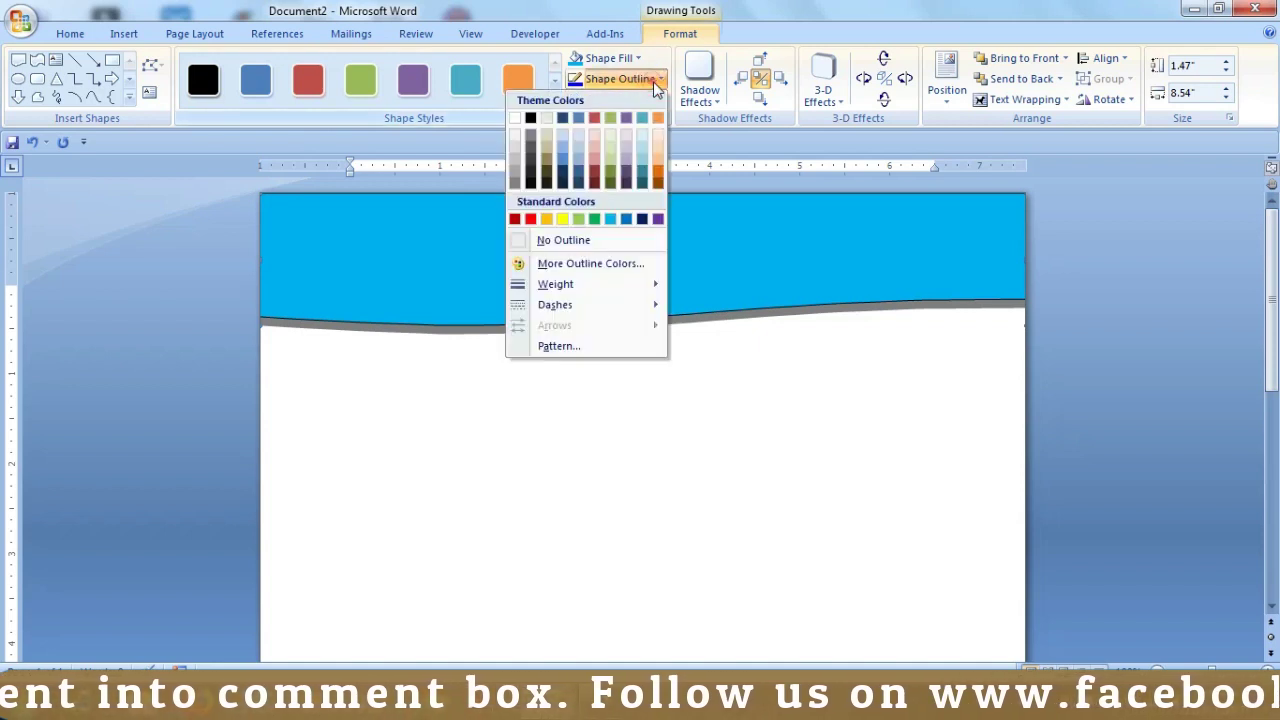
pyautogui.click(548, 242)
pyautogui.press('Escape')
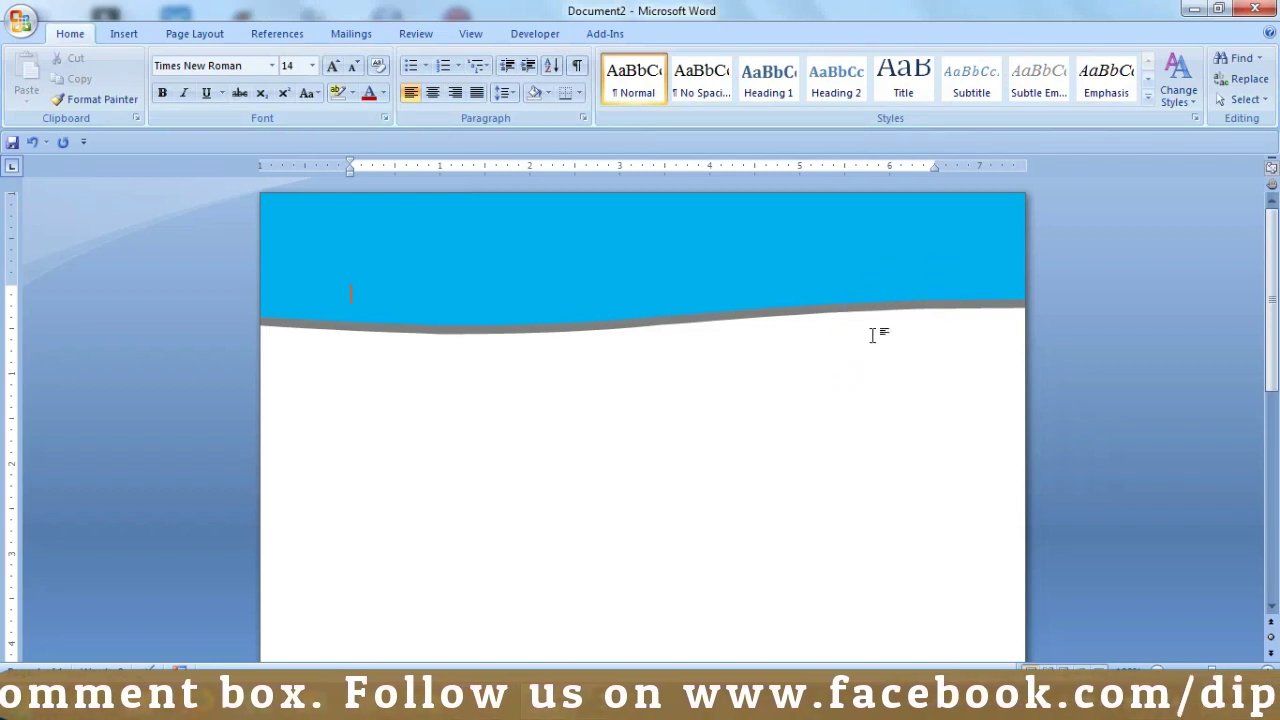
pyautogui.click(489, 267)
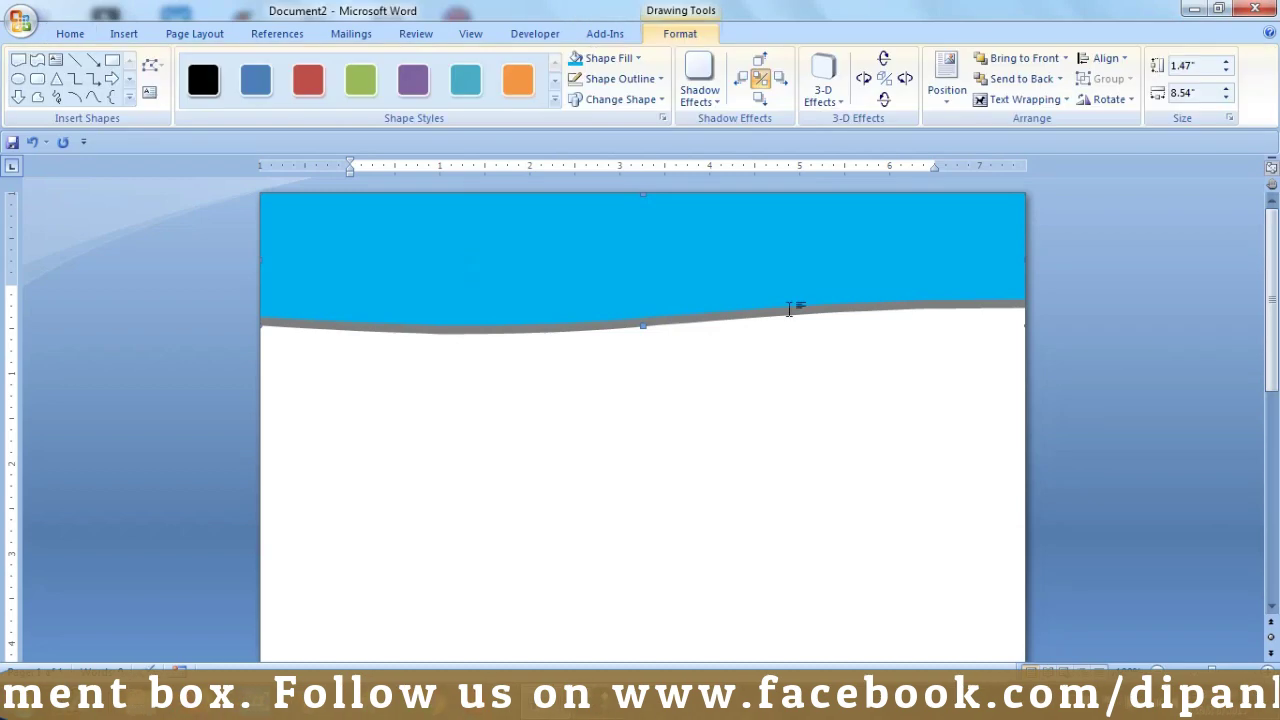
pyautogui.click(124, 34)
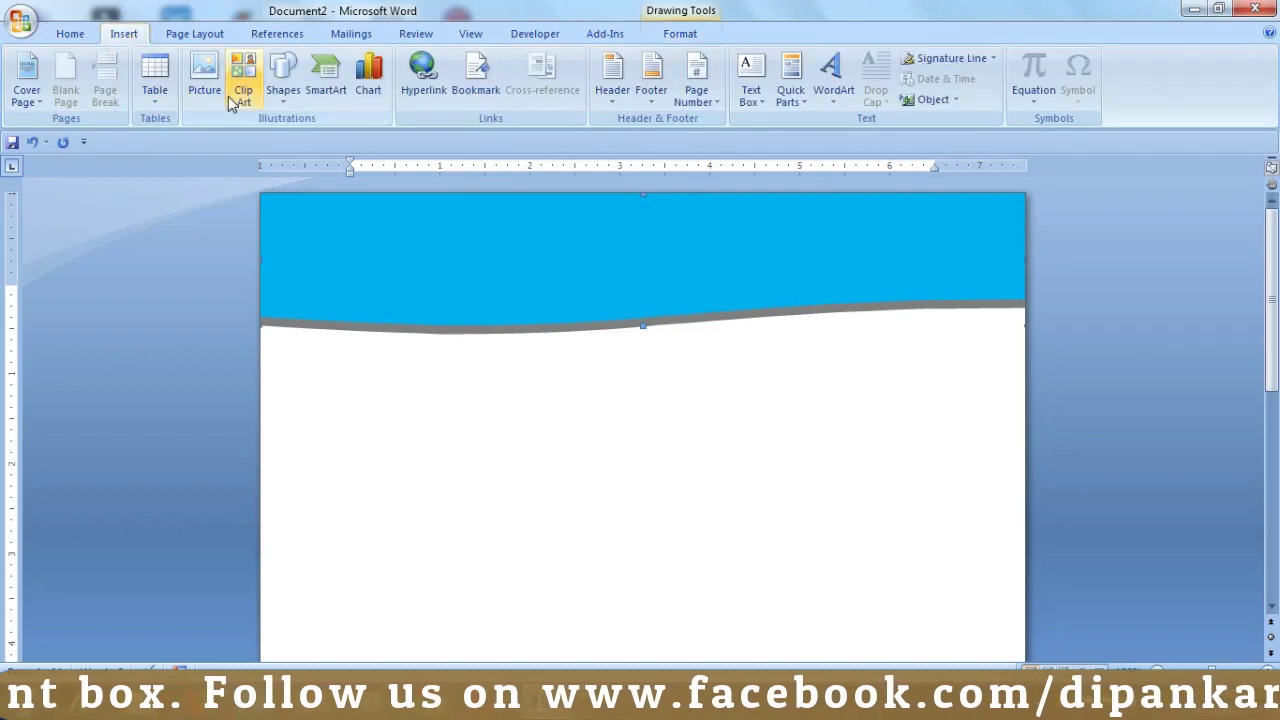
# Draw a 1.15" by 1.34" oval over the right end of the wave header
pyautogui.click(283, 90)
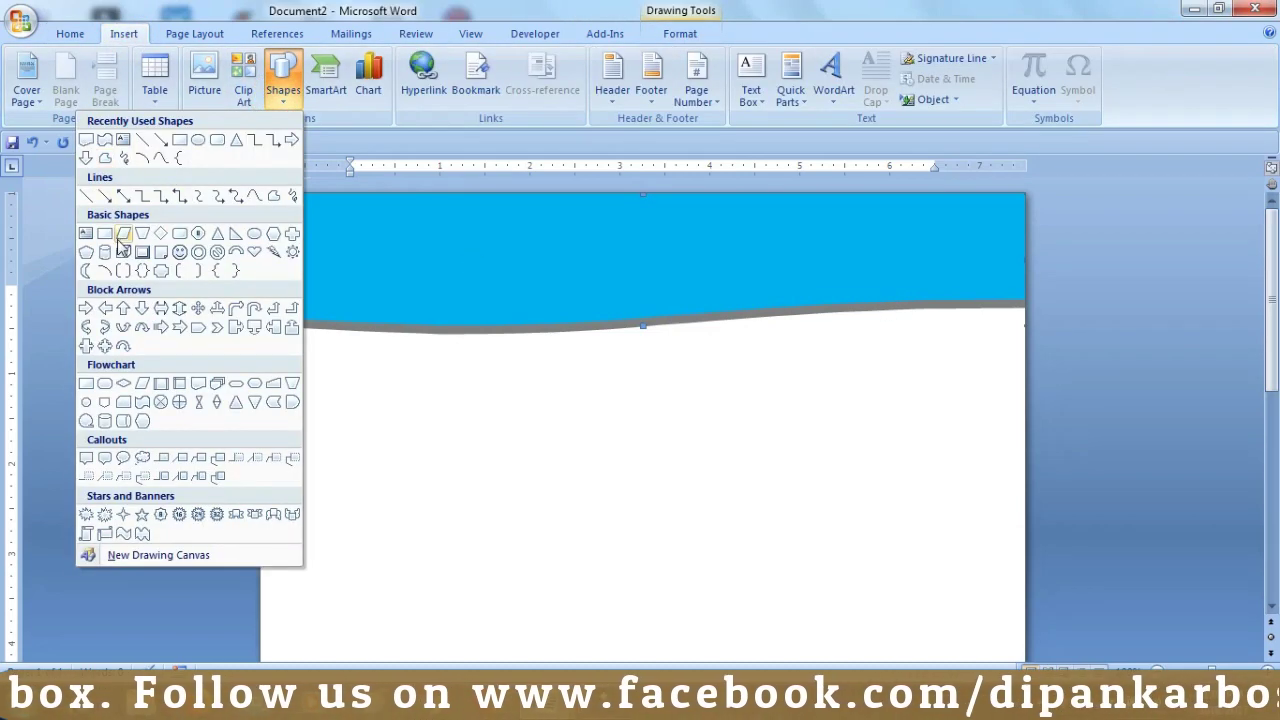
pyautogui.click(254, 236)
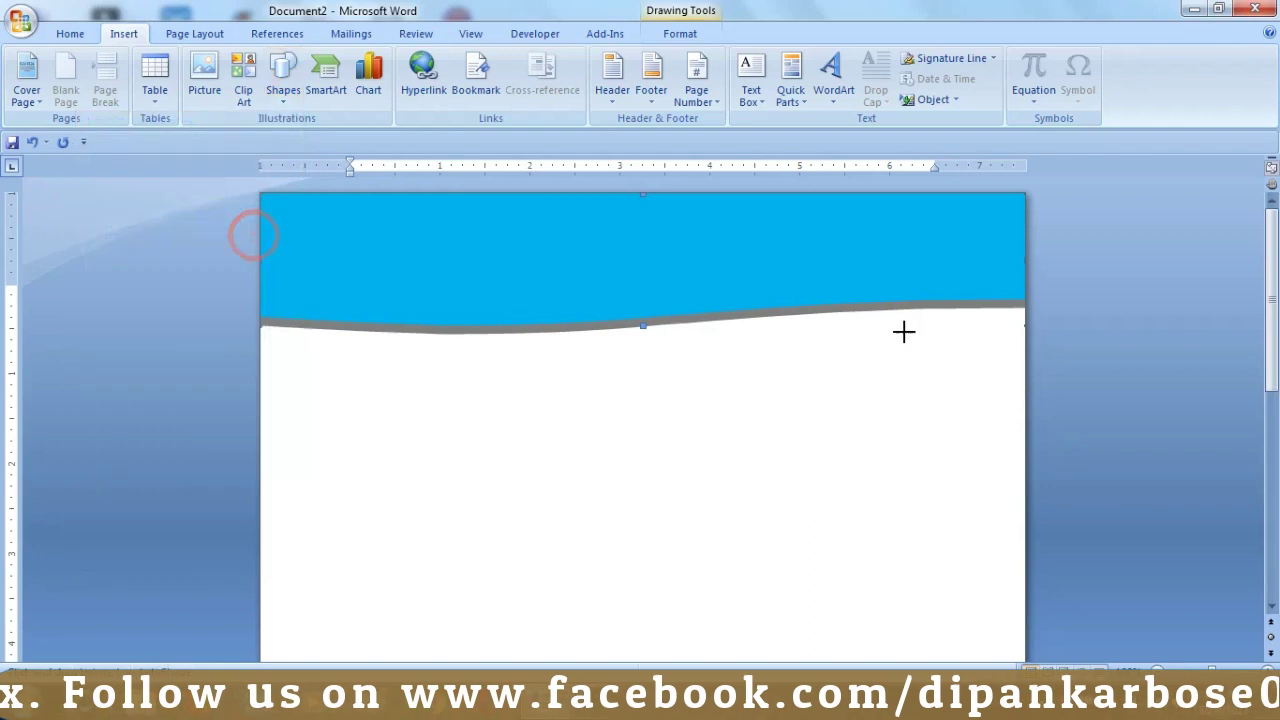
pyautogui.moveTo(858, 258)
pyautogui.mouseDown()
pyautogui.moveTo(962, 360)
pyautogui.moveTo(979, 361)
pyautogui.mouseUp()
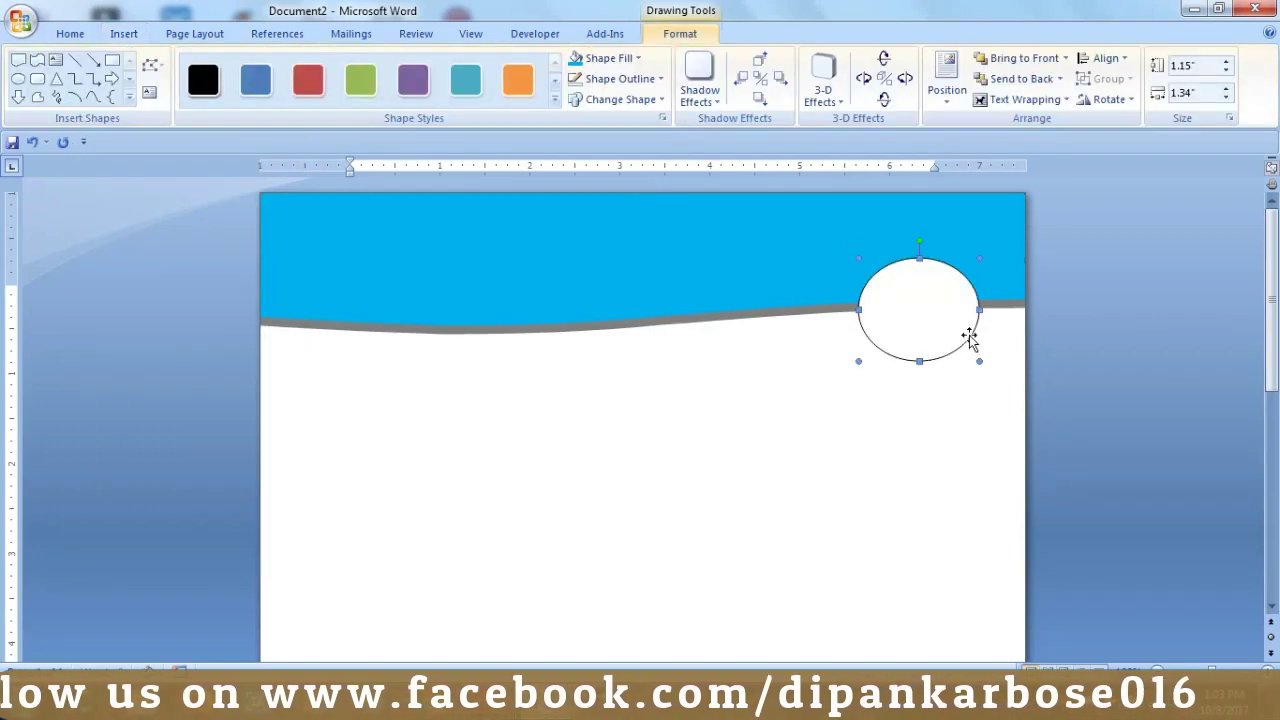
pyautogui.press('Up')
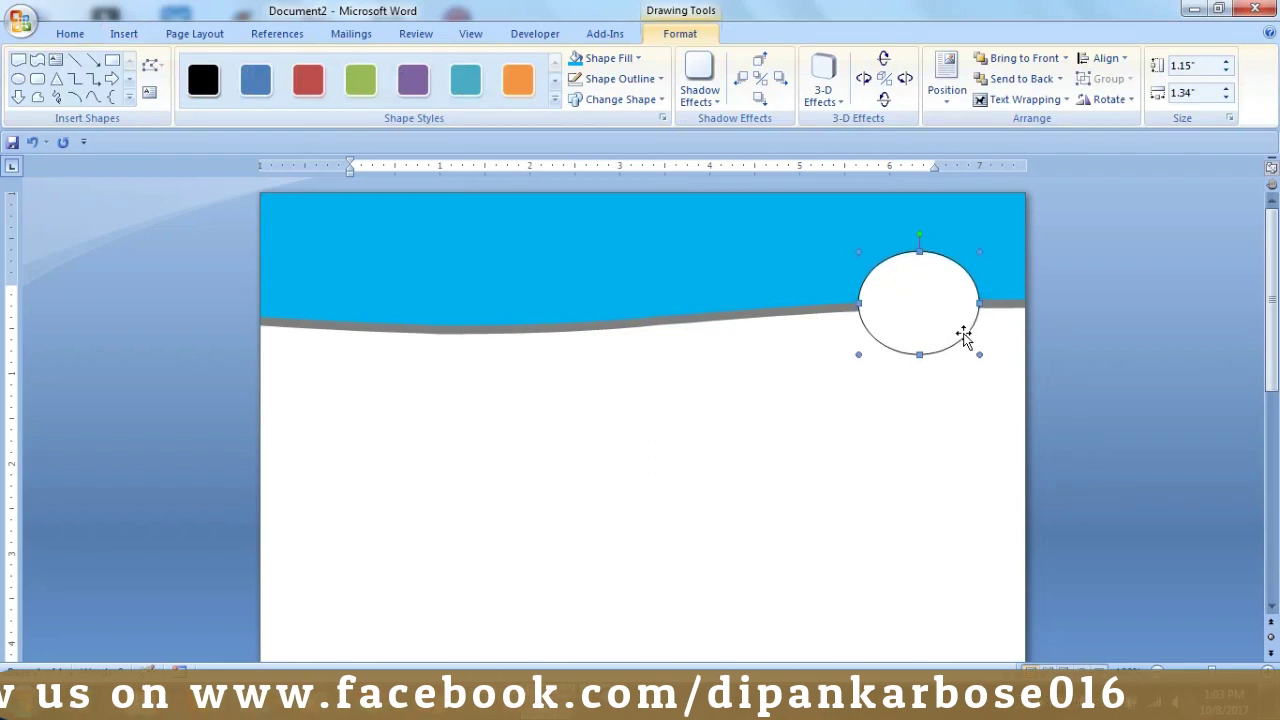
# Give the oval a nudged drop shadow coloured orange
pyautogui.click(690, 98)
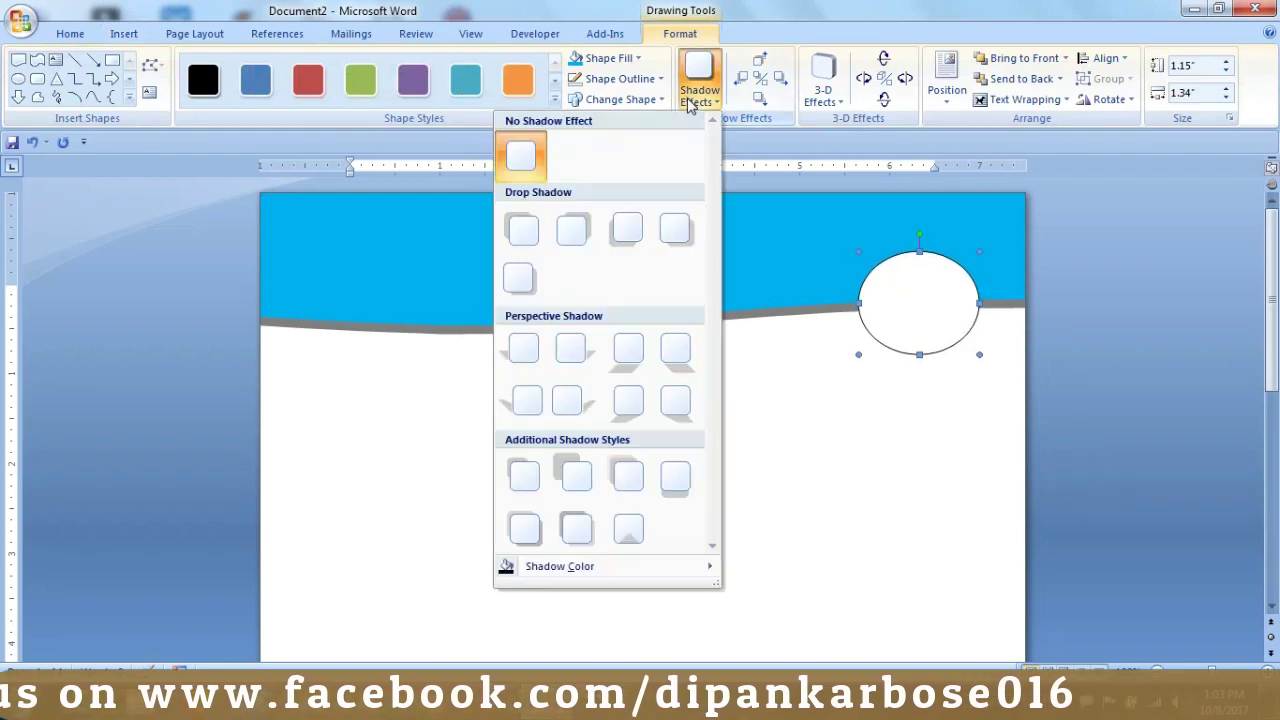
pyautogui.click(678, 238)
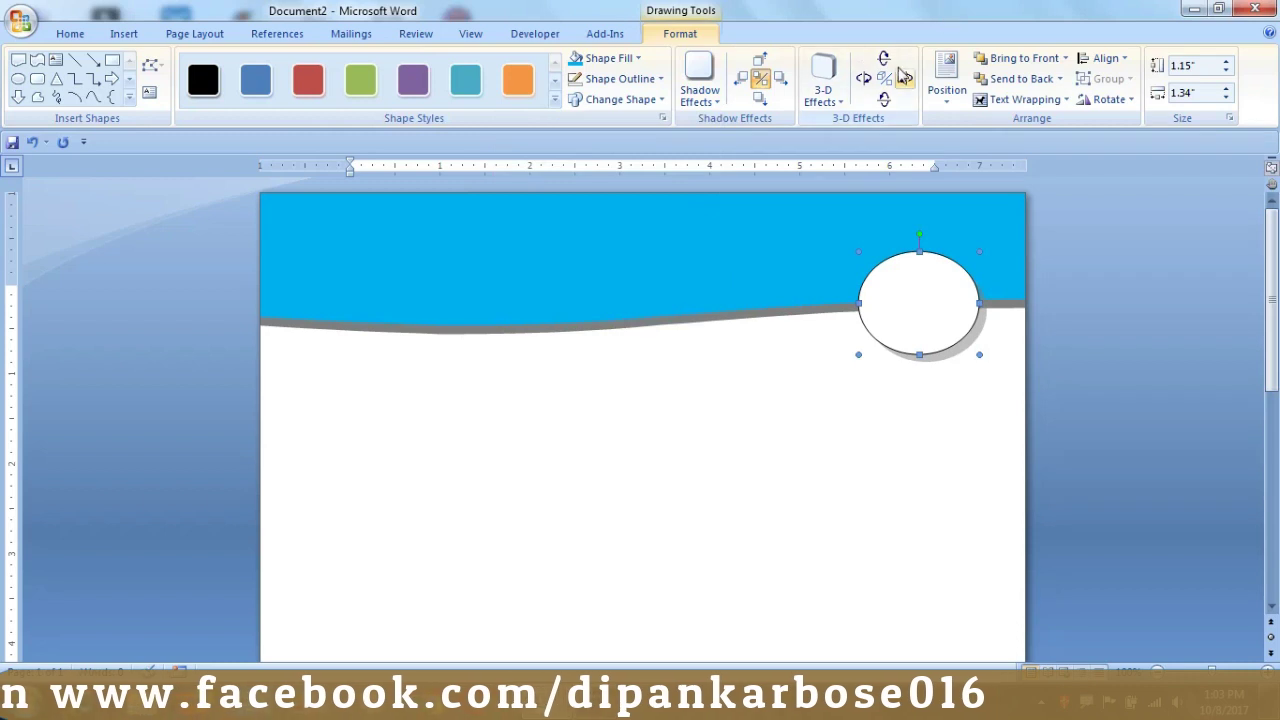
pyautogui.click(761, 60)
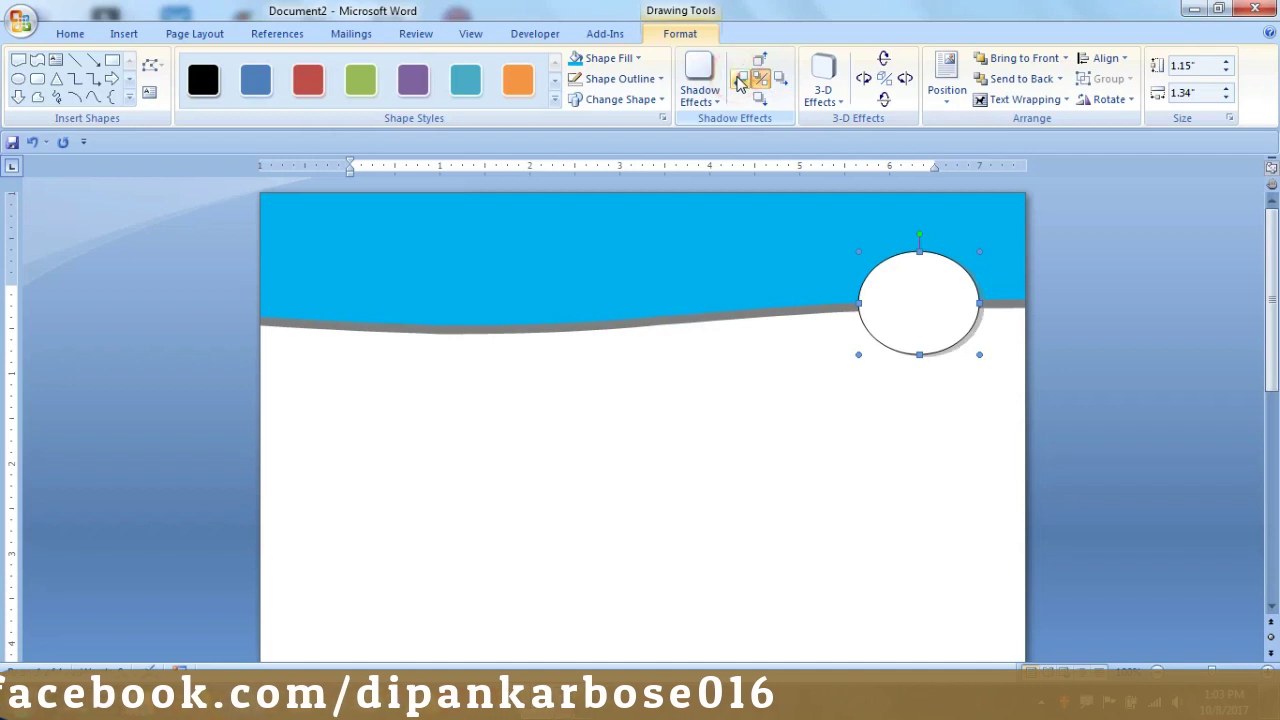
pyautogui.click(760, 61)
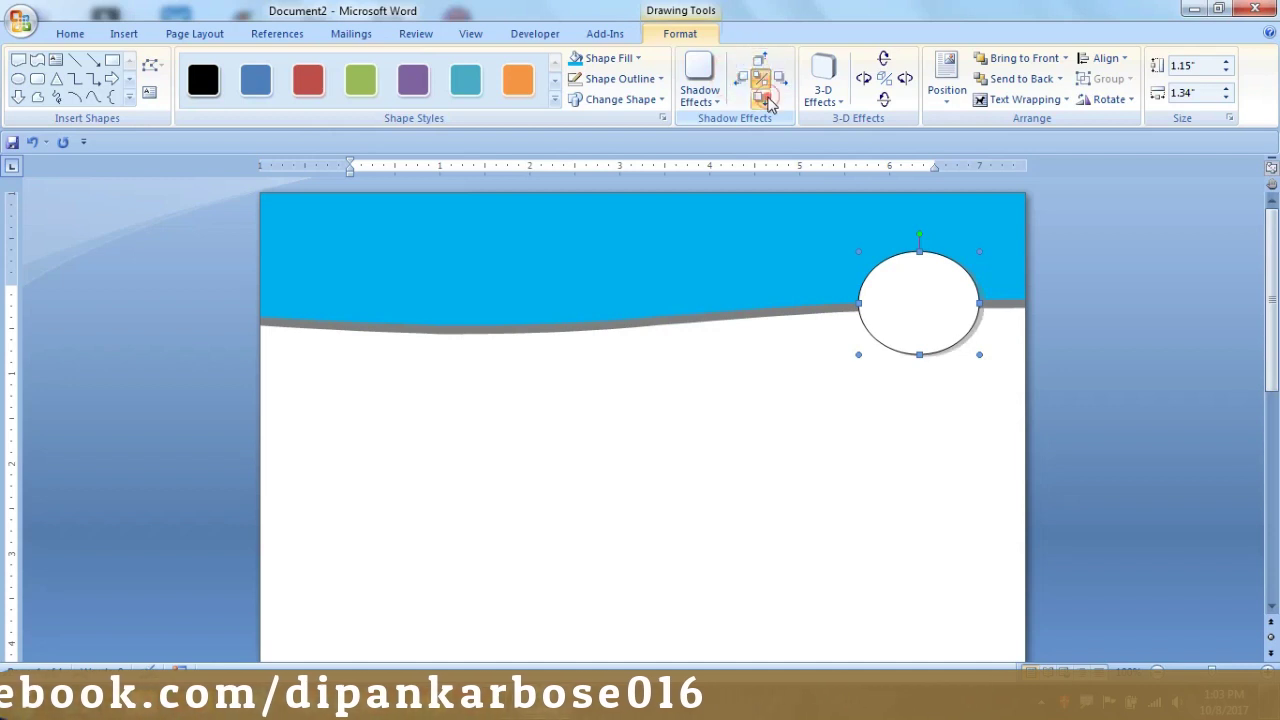
pyautogui.click(700, 85)
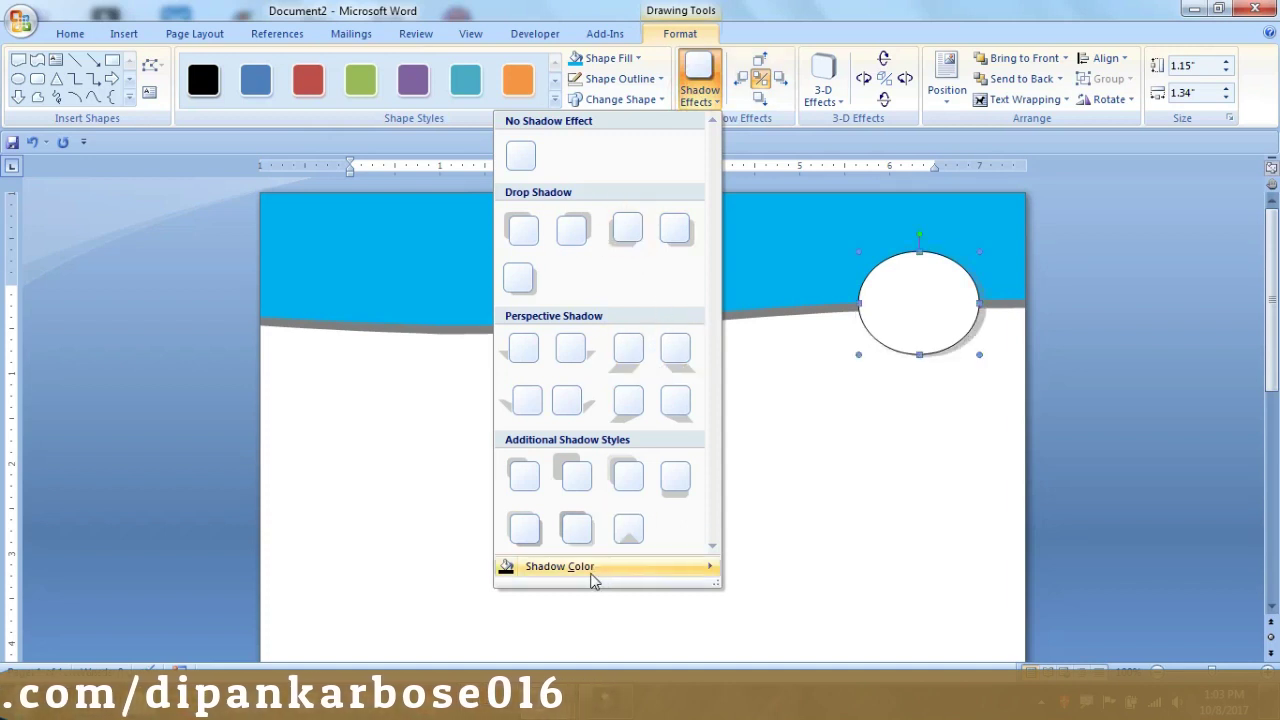
pyautogui.moveTo(538, 570)
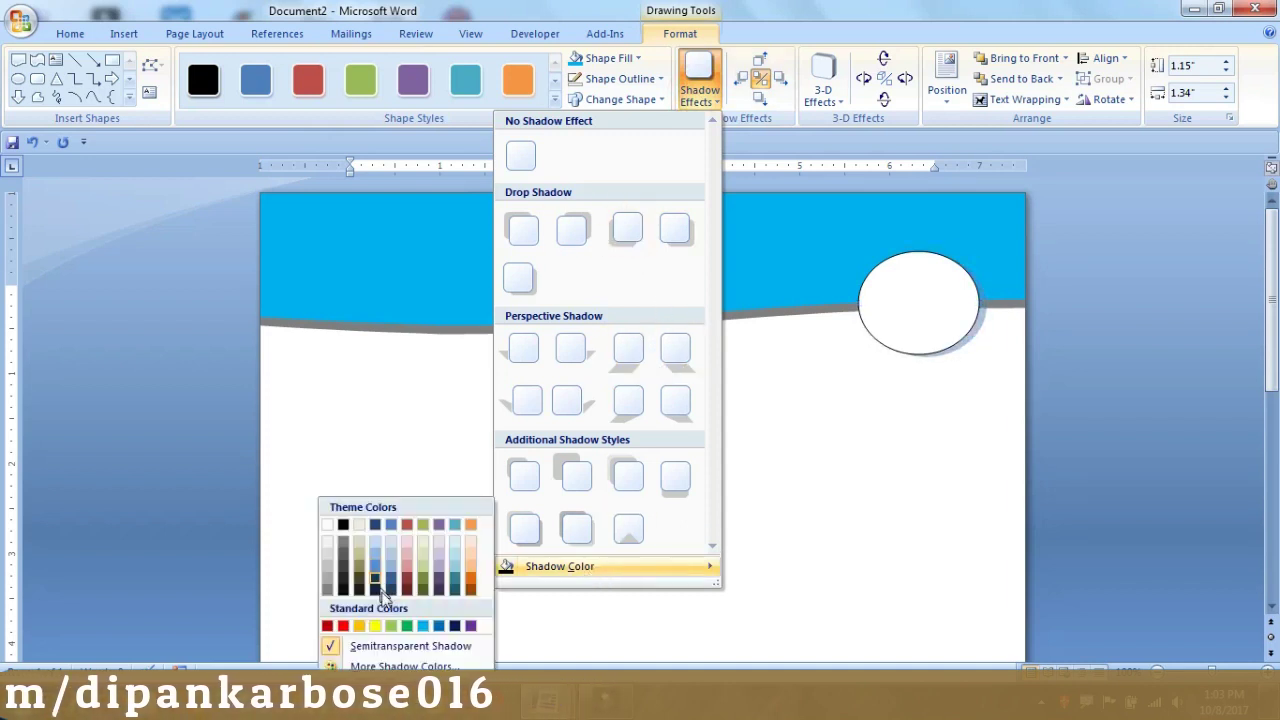
pyautogui.click(470, 591)
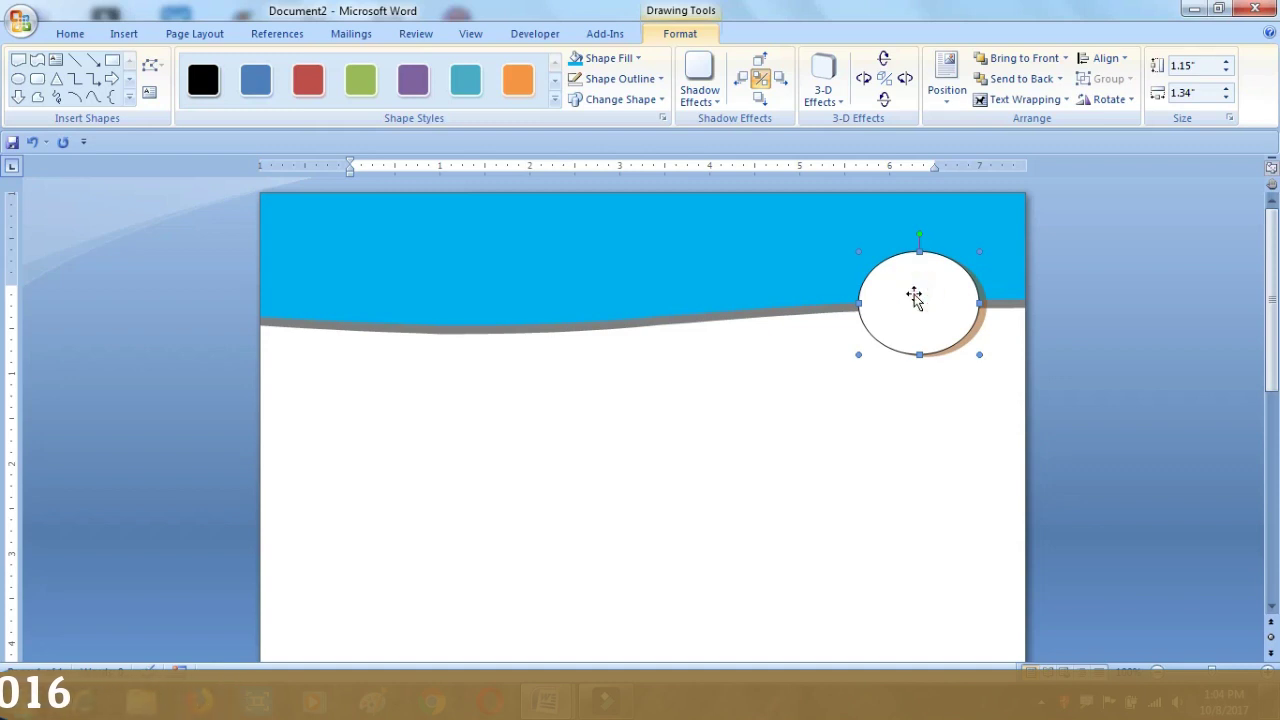
# Fill the oval with the picture 'logo must final 2.jpg'
pyautogui.click(639, 60)
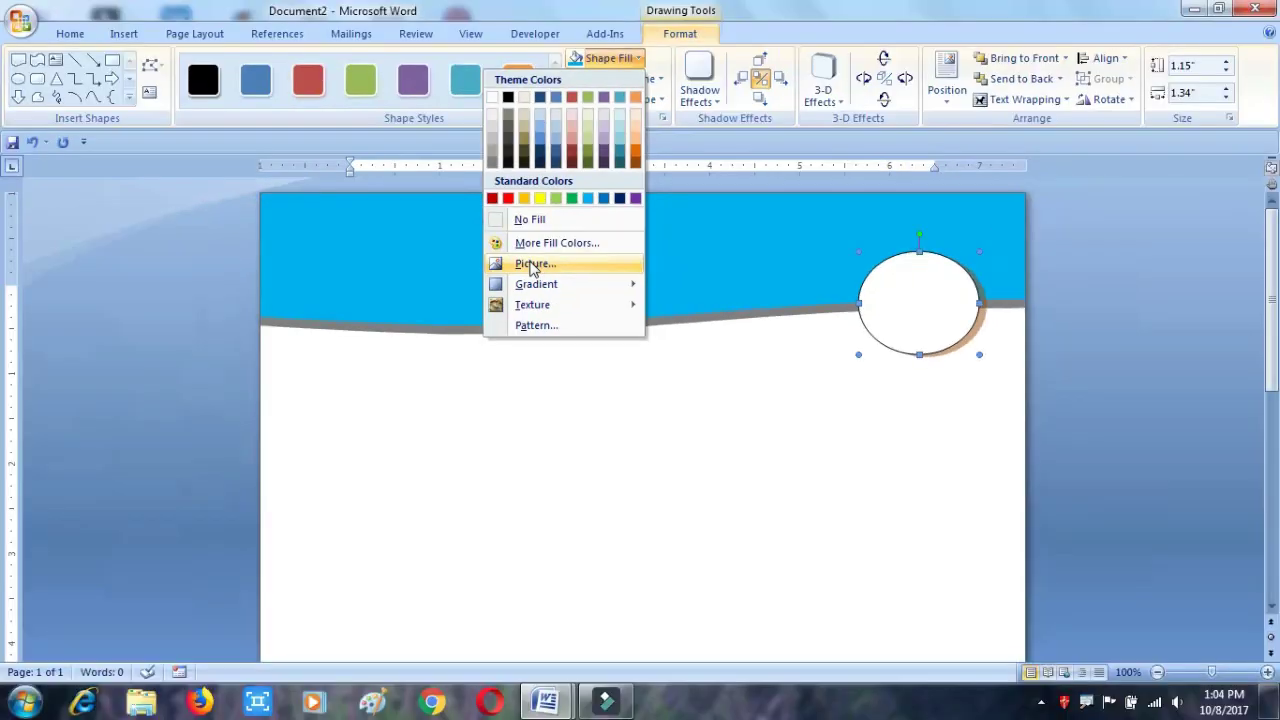
pyautogui.click(530, 265)
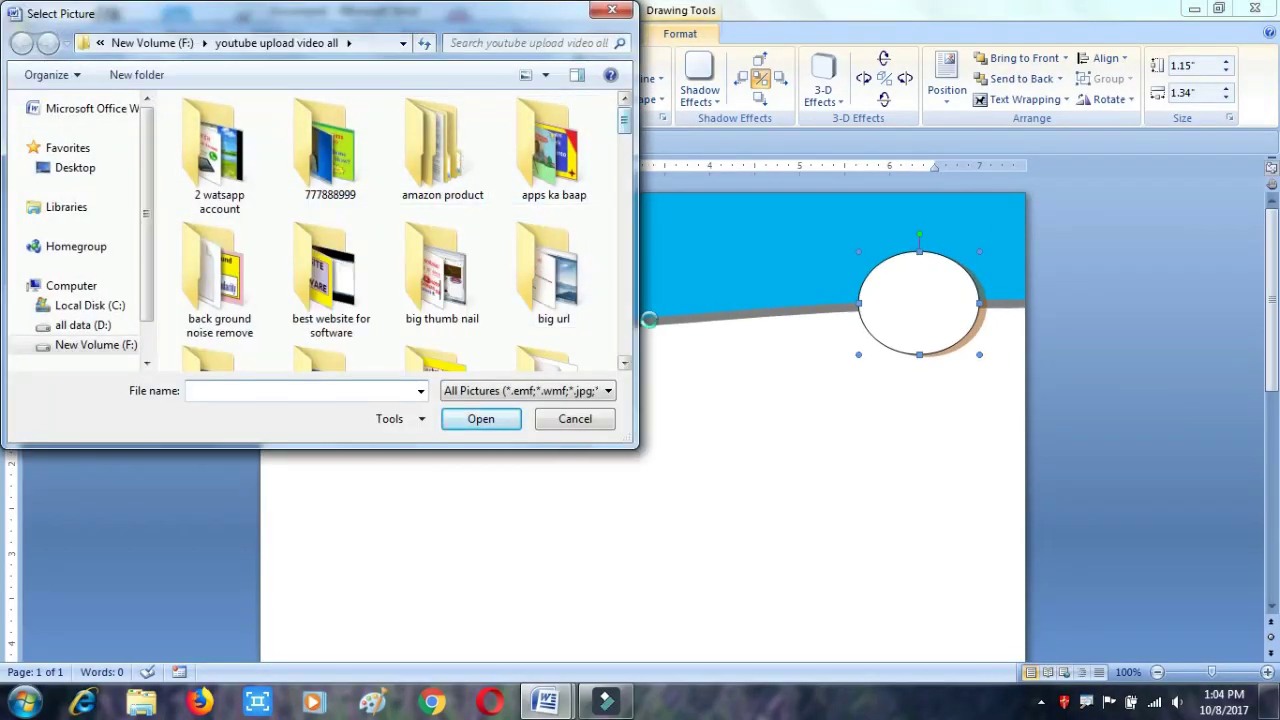
pyautogui.click(624, 364)
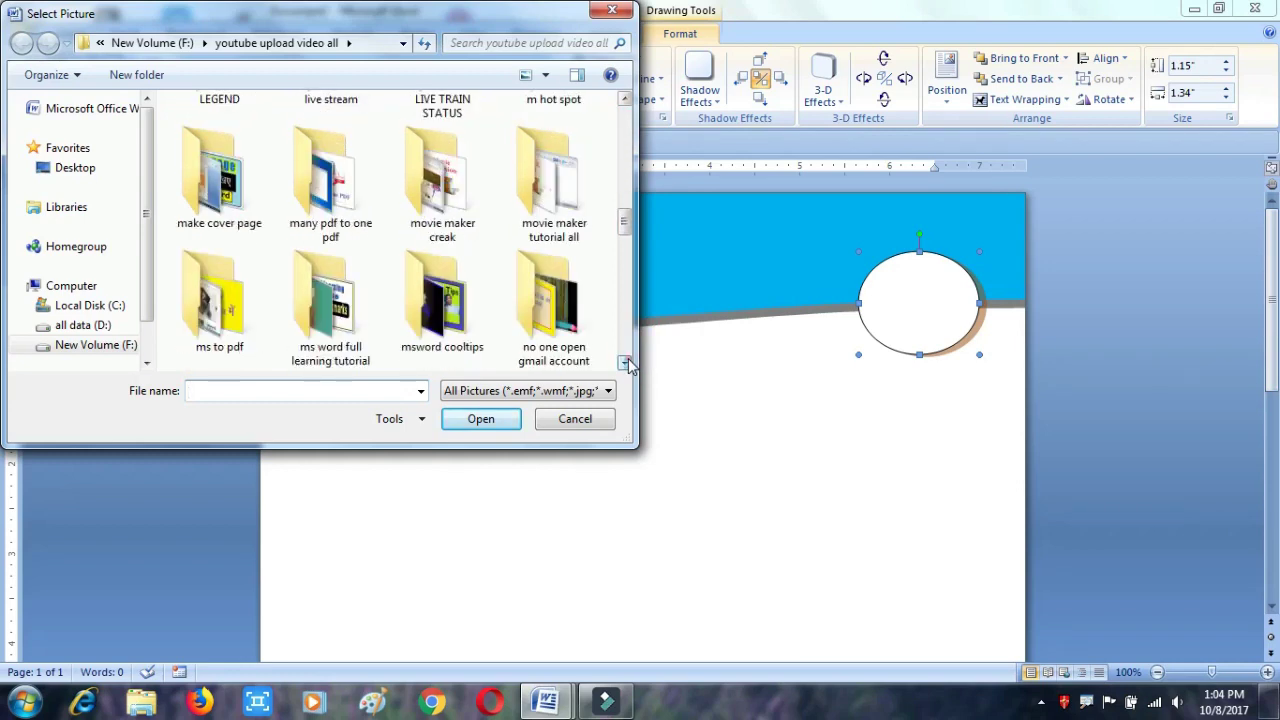
pyautogui.moveTo(624, 250); pyautogui.dragTo(624, 318)
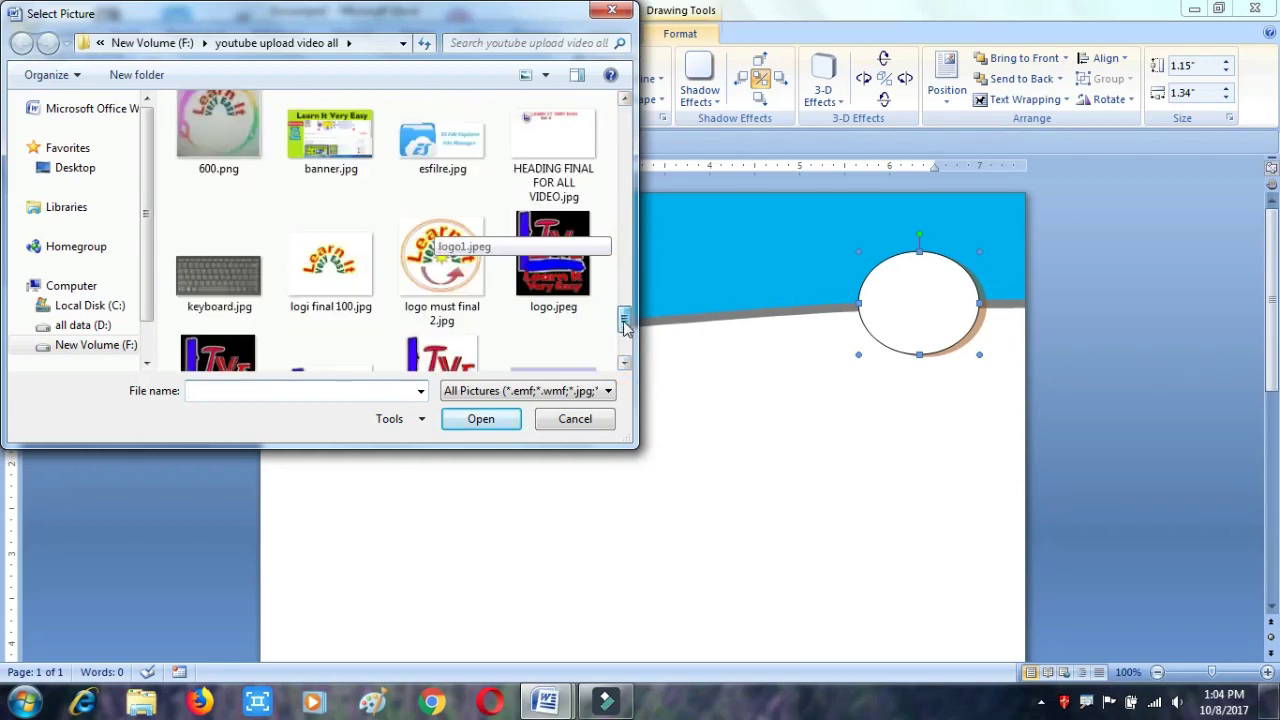
pyautogui.click(442, 258)
pyautogui.click(479, 419)
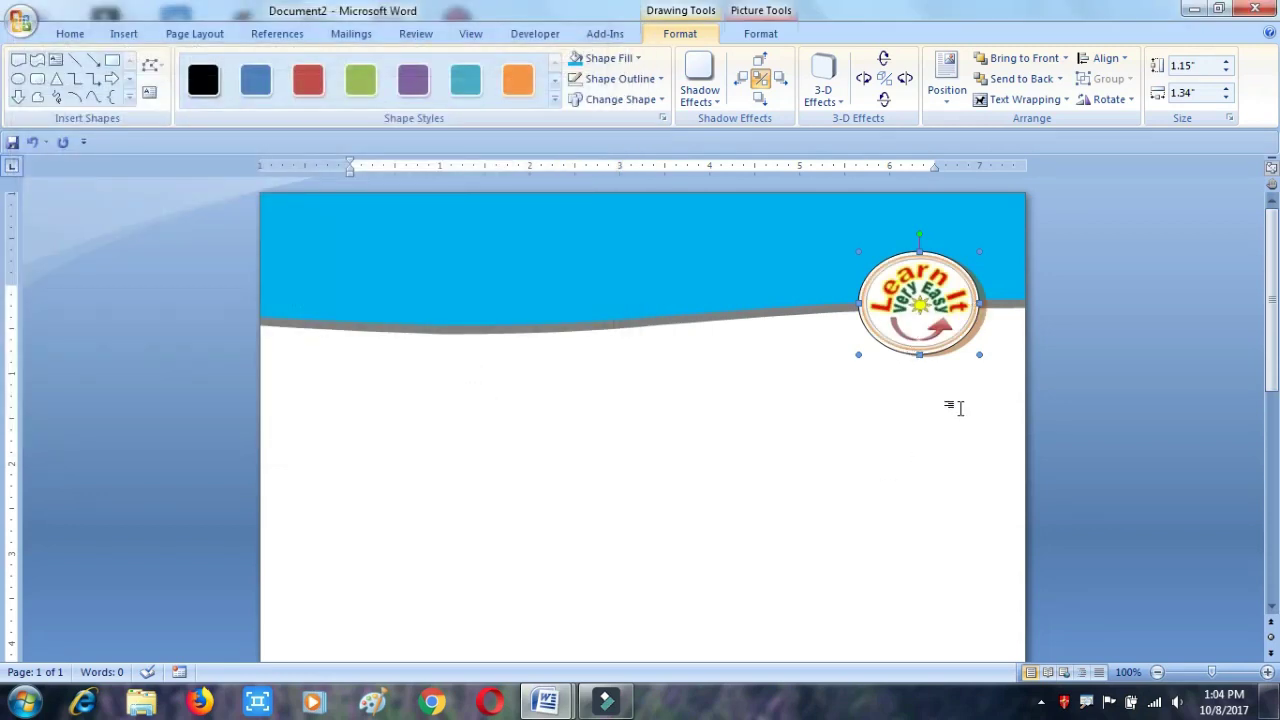
pyautogui.click(958, 407)
pyautogui.click(920, 263)
# Set the logo oval's Shape Outline to No Outline
pyautogui.click(620, 79)
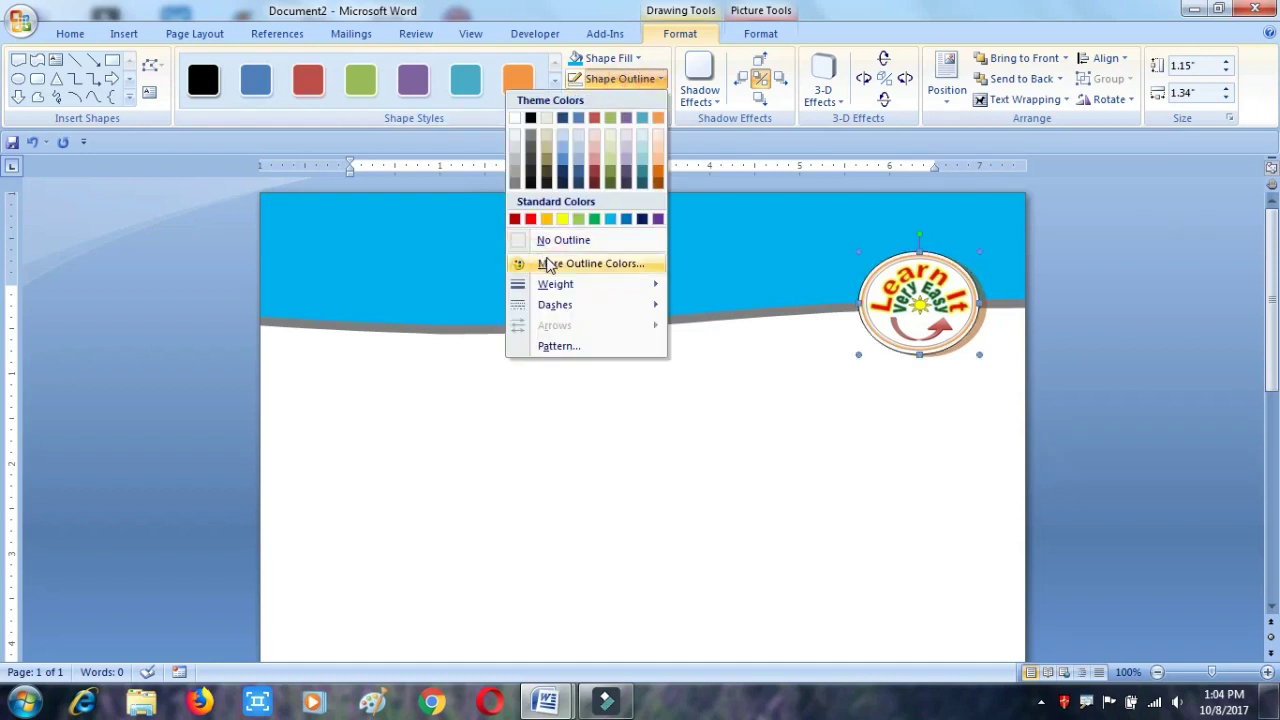
pyautogui.click(552, 242)
pyautogui.click(883, 393)
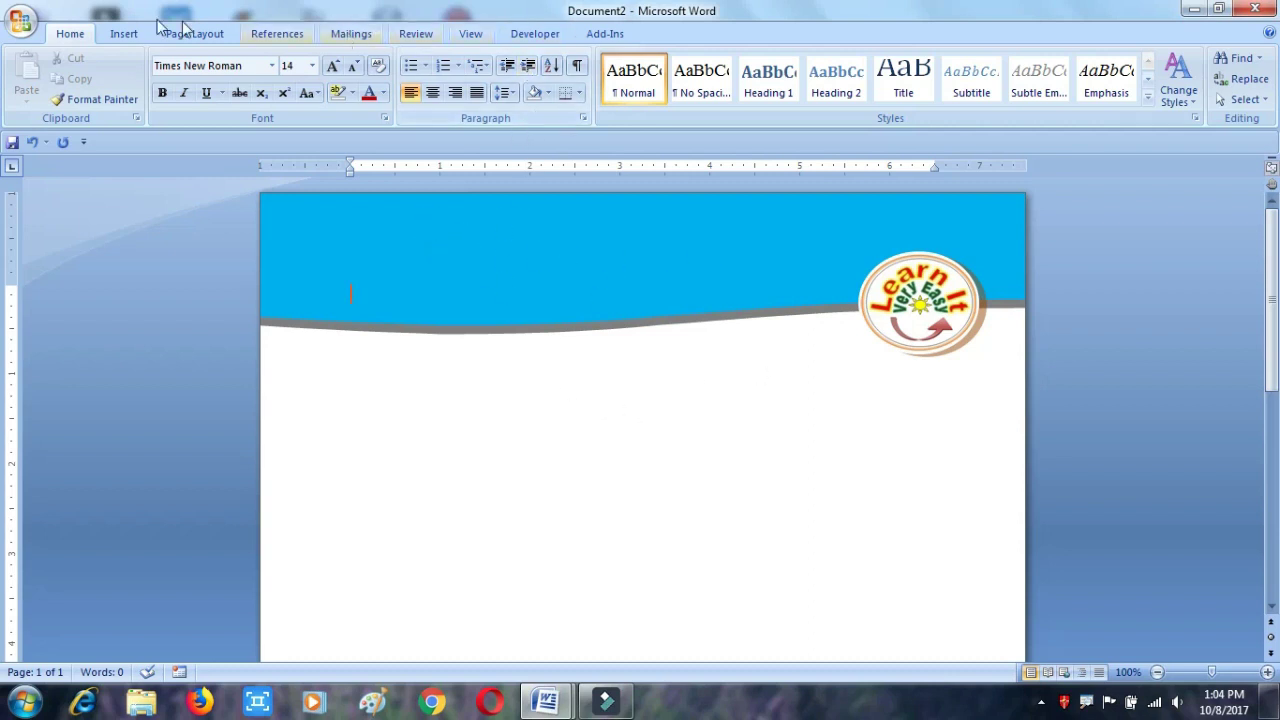
pyautogui.click(124, 34)
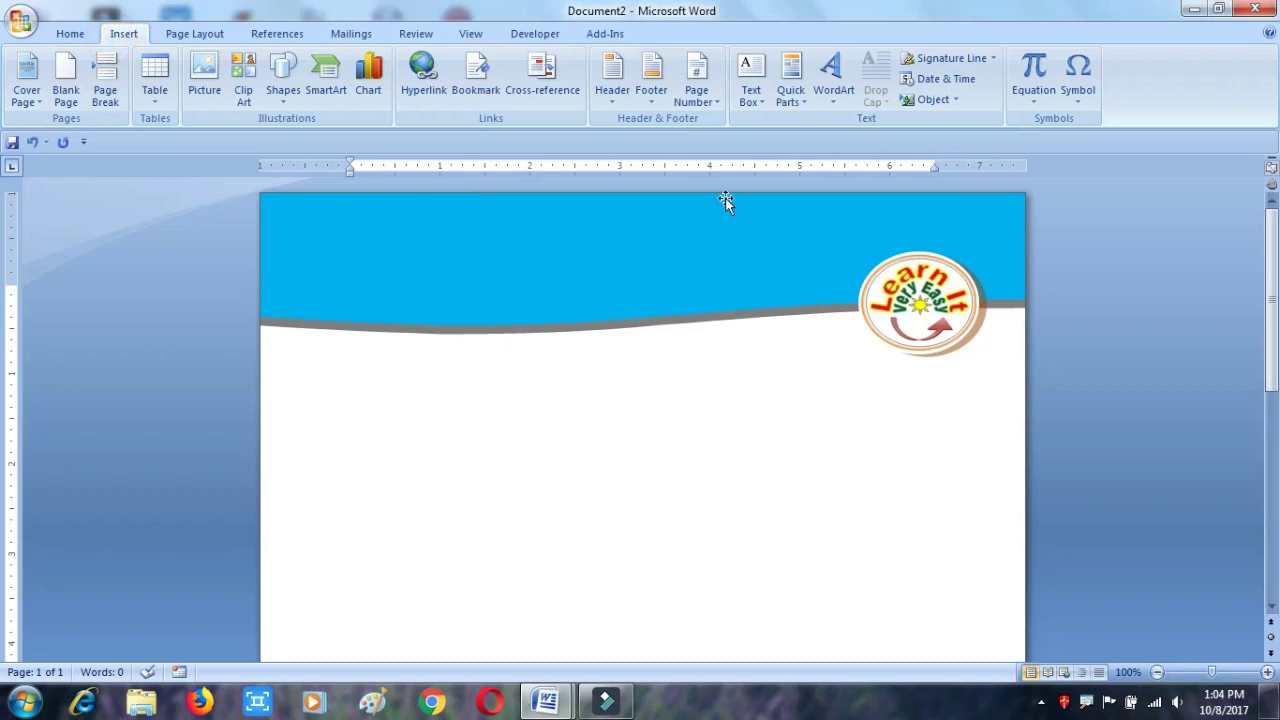
# Draw a 1.03" by 4" text box on the header's upper left, beside the logo
pyautogui.click(755, 100)
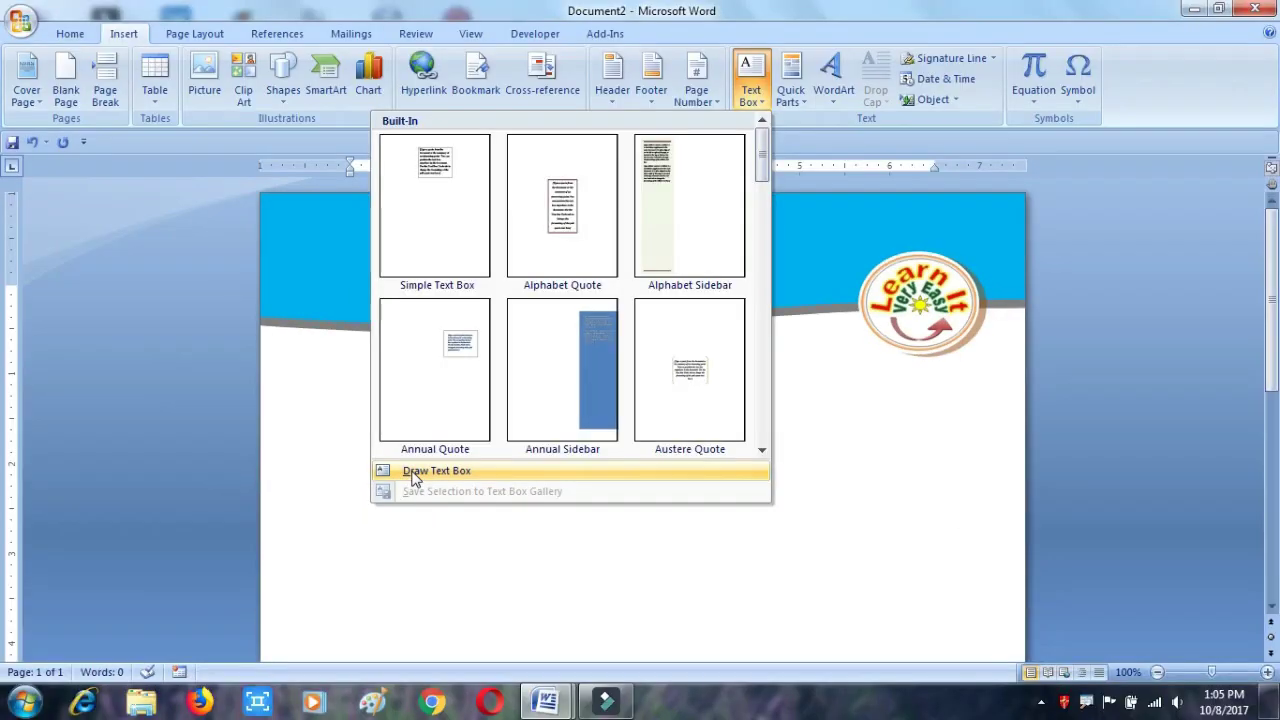
pyautogui.click(414, 472)
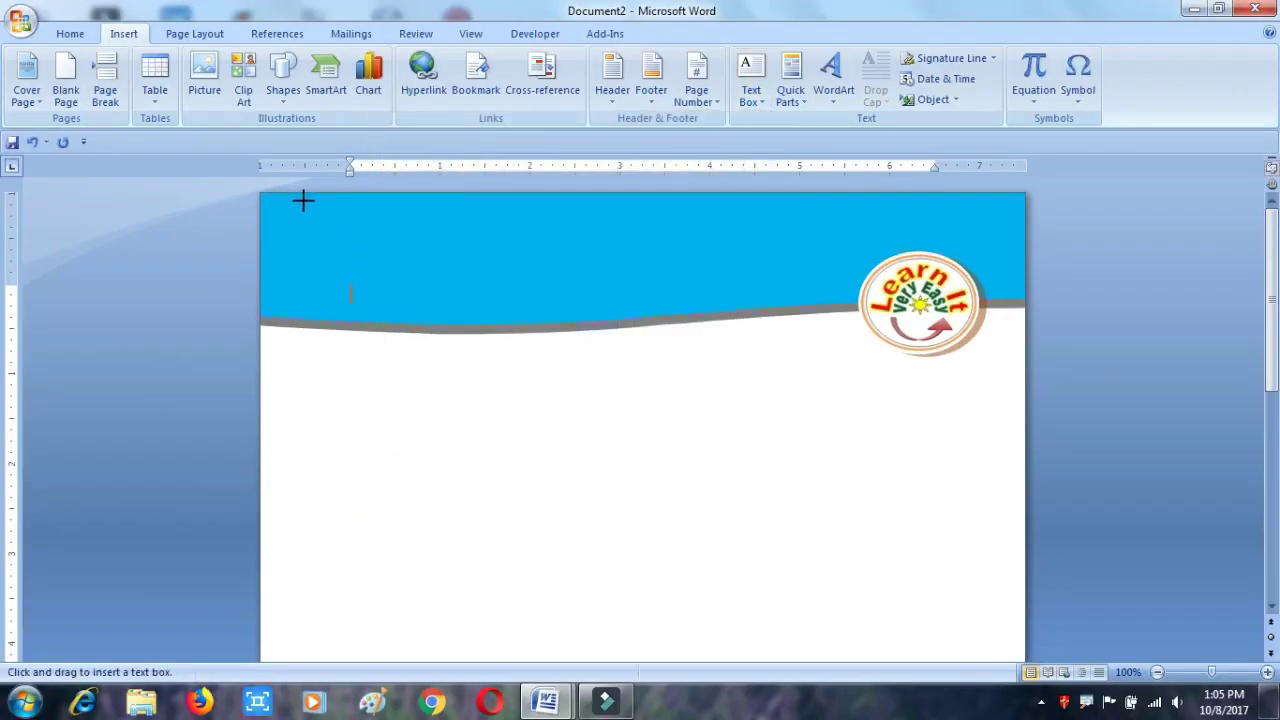
pyautogui.moveTo(333, 203)
pyautogui.mouseDown()
pyautogui.moveTo(512, 274)
pyautogui.moveTo(679, 278)
pyautogui.moveTo(692, 296)
pyautogui.mouseUp()
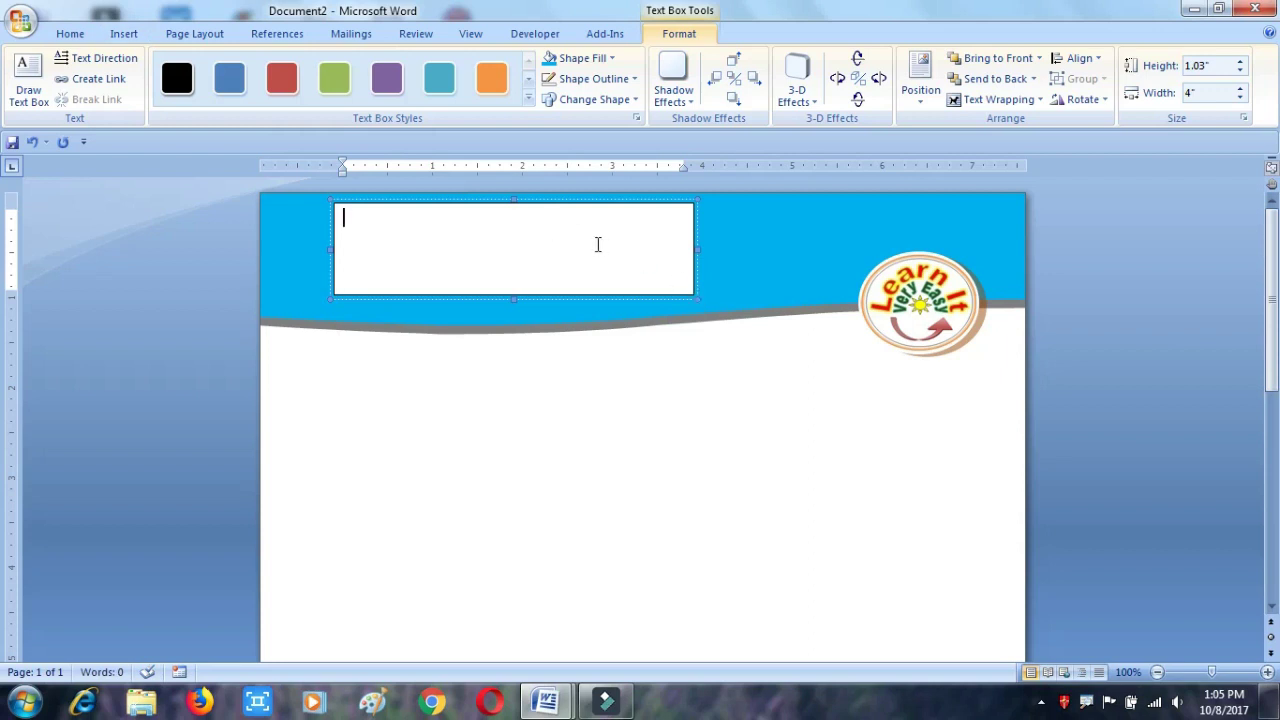
# Set the header text box to No Fill and No Outline
pyautogui.click(600, 203)
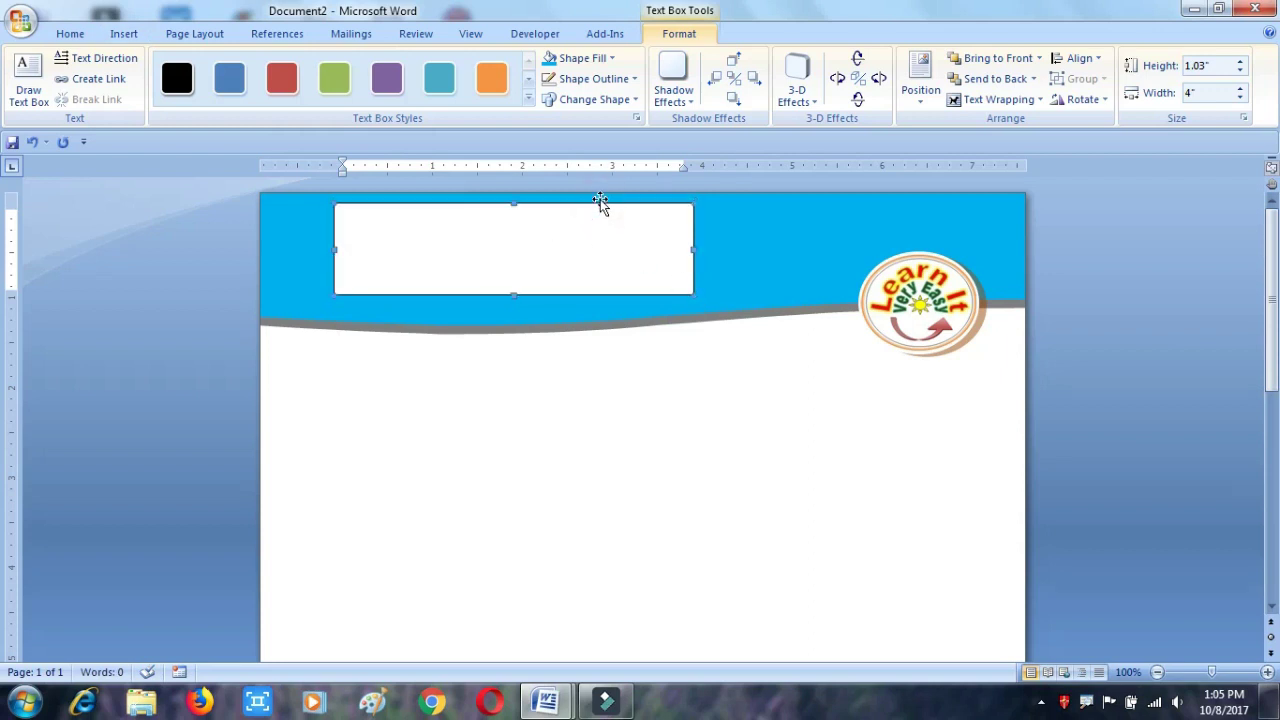
pyautogui.click(590, 58)
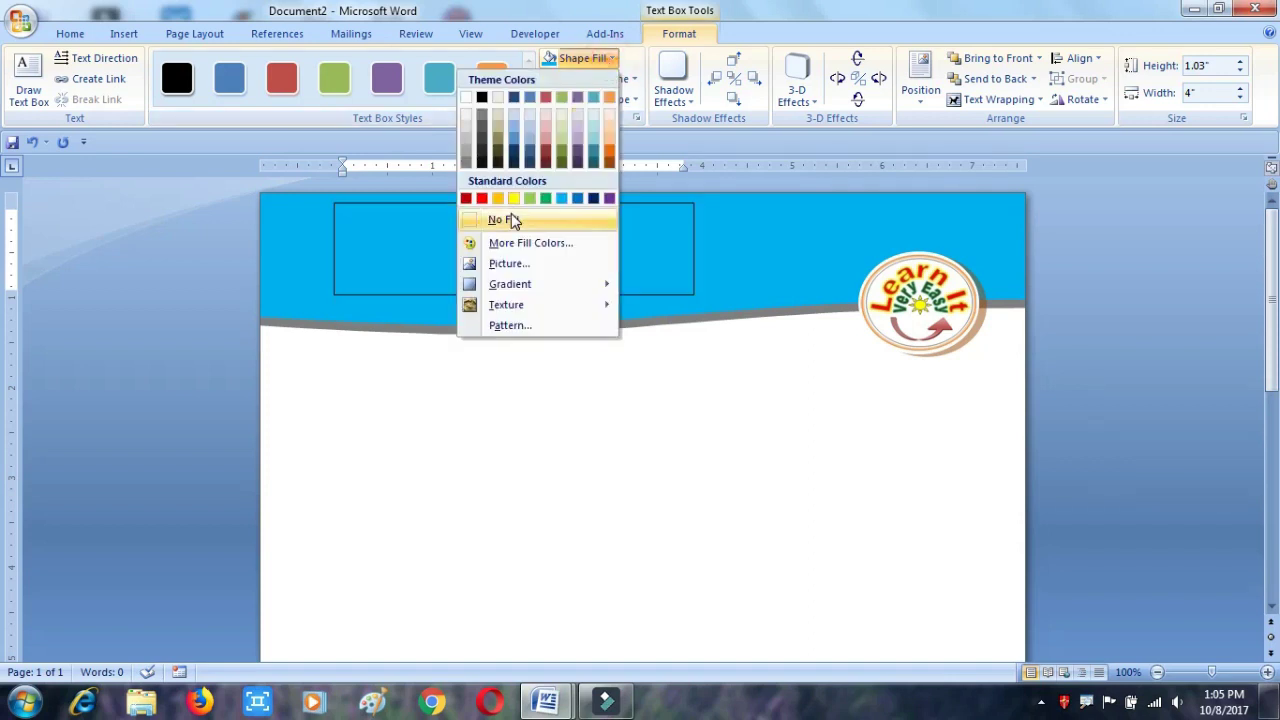
pyautogui.click(512, 220)
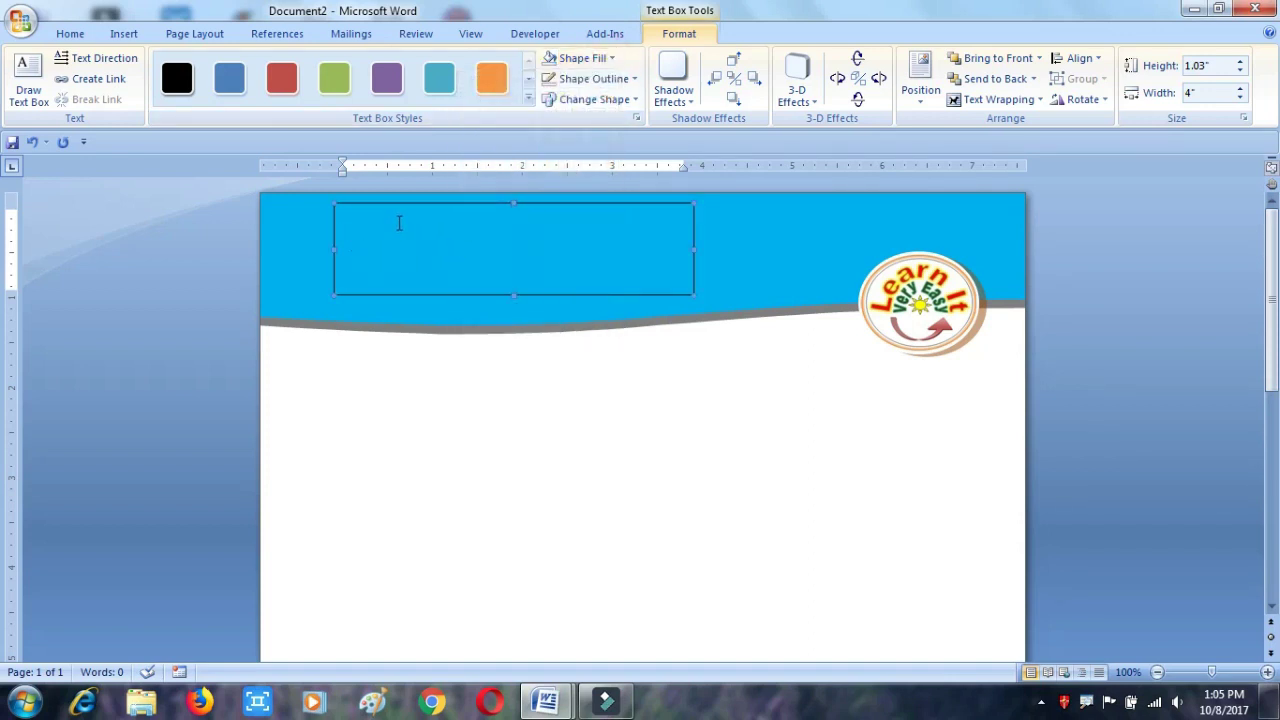
pyautogui.click(594, 78)
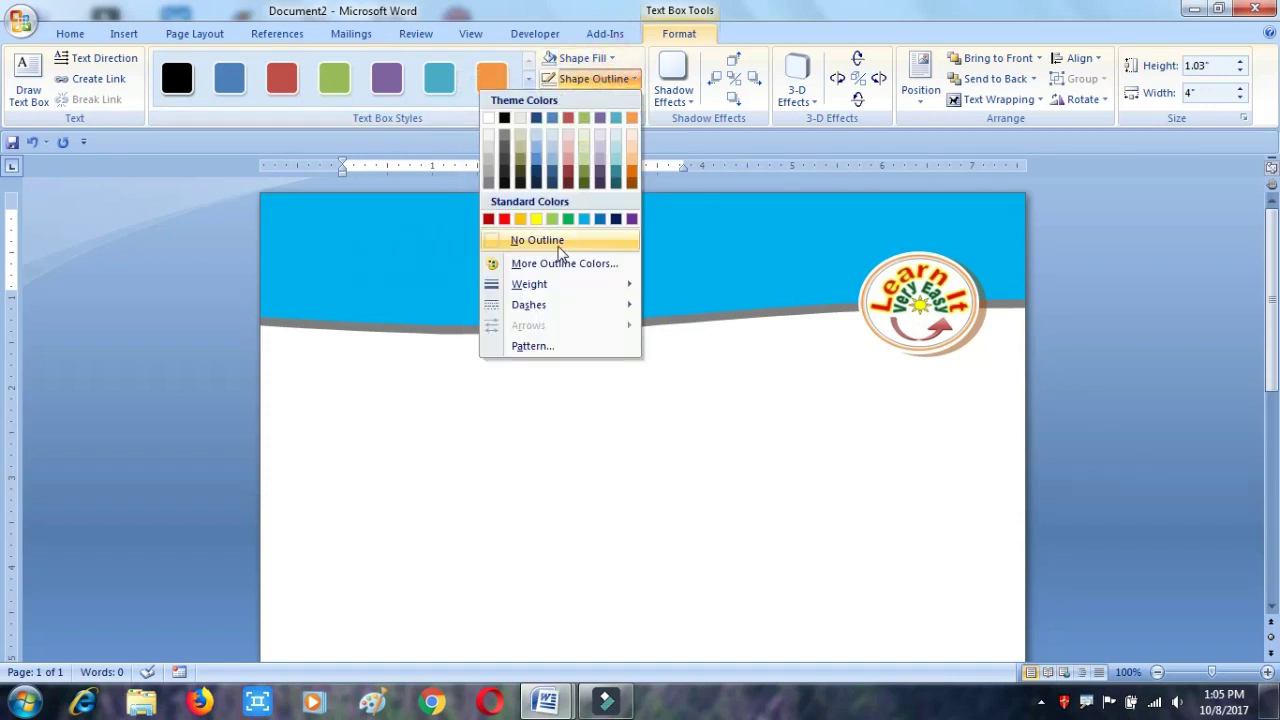
pyautogui.click(556, 242)
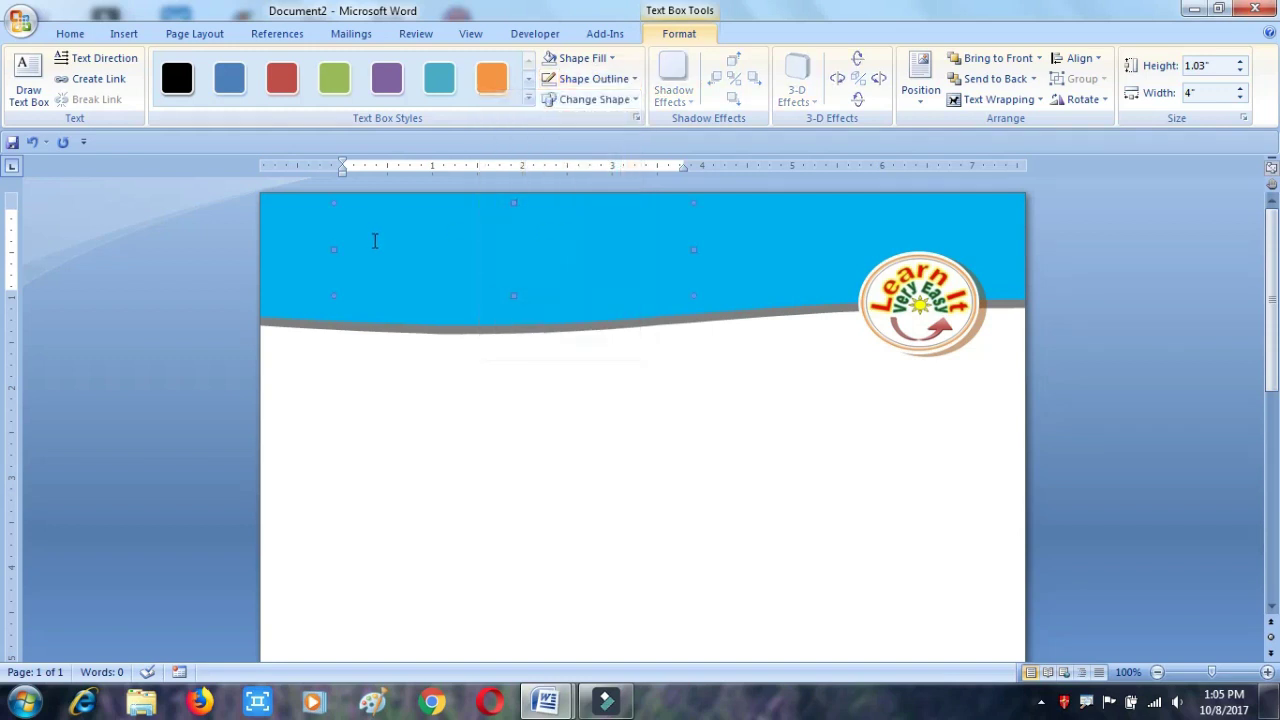
pyautogui.click(374, 238)
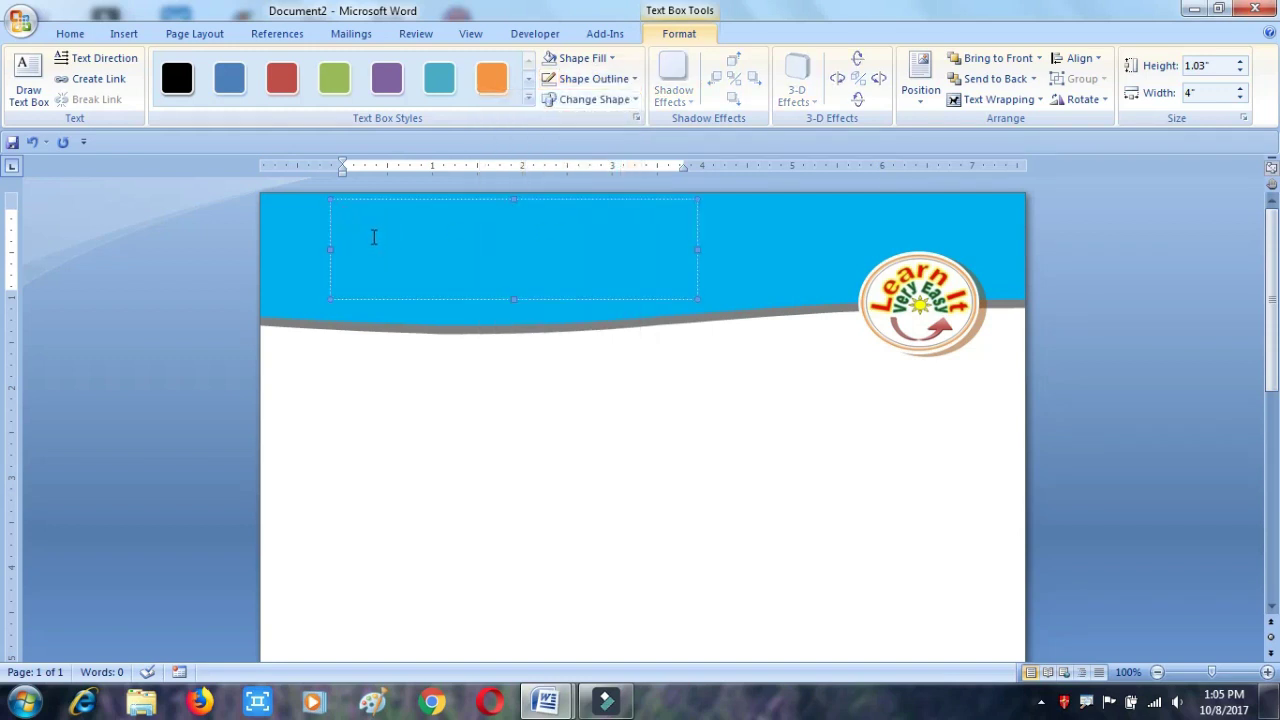
# Type 'LEARN IT VERY EASY' in the text box and enlarge it to 20 pt
pyautogui.write('LEARN')
pyautogui.write(' IT VERY')
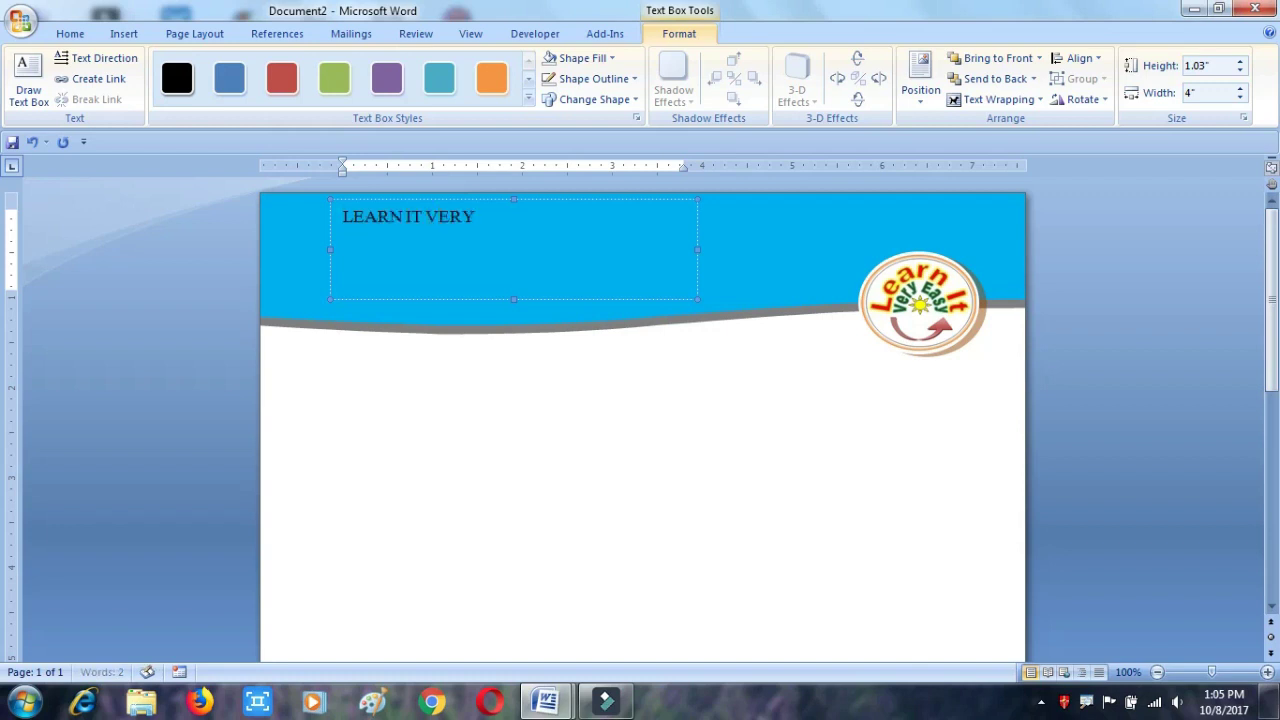
pyautogui.write(' EASY')
pyautogui.moveTo(534, 213); pyautogui.dragTo(343, 216)
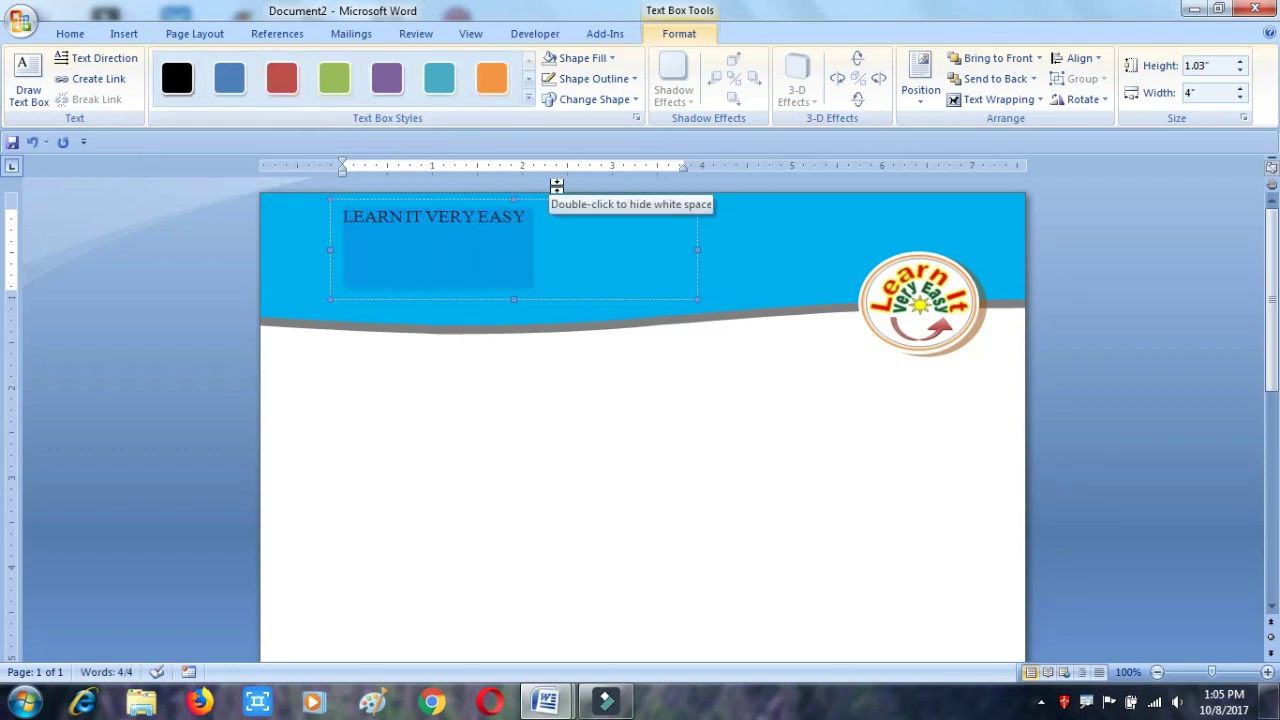
pyautogui.hotkey('ctrl', 'shift', '.')
pyautogui.hotkey('ctrl', 'shift', '.')
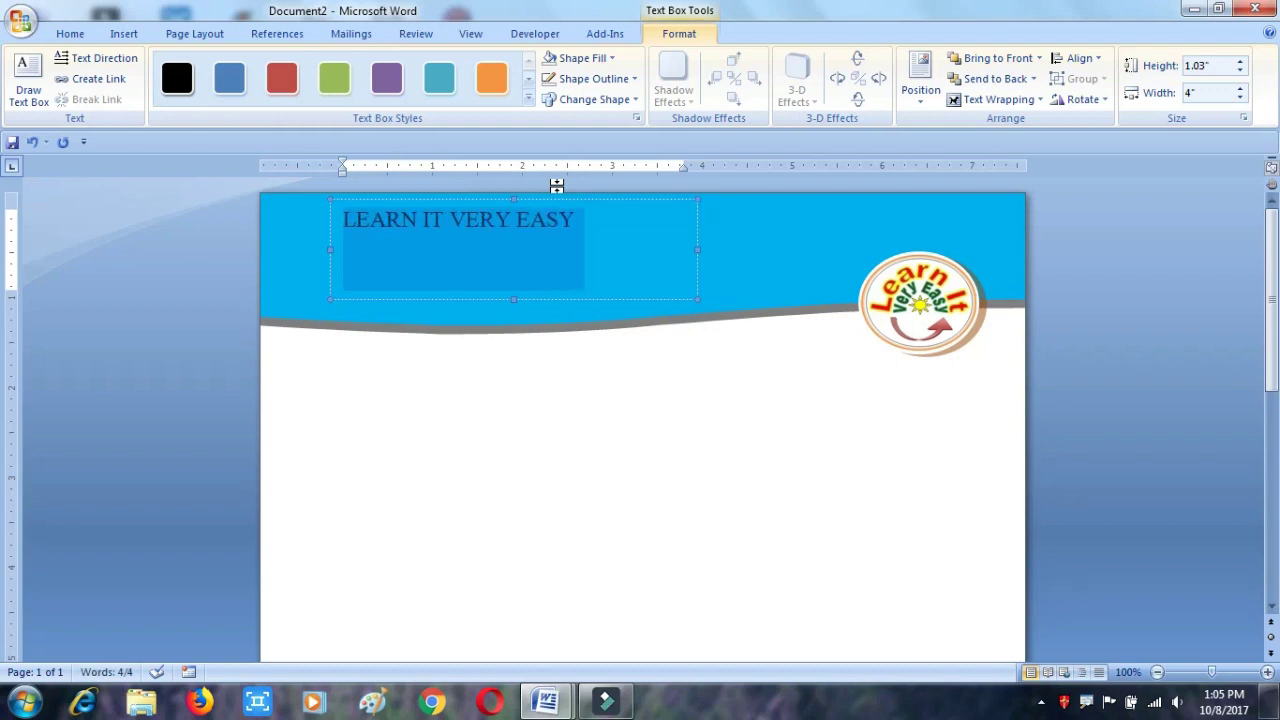
pyautogui.hotkey('ctrl', 'shift', '.')
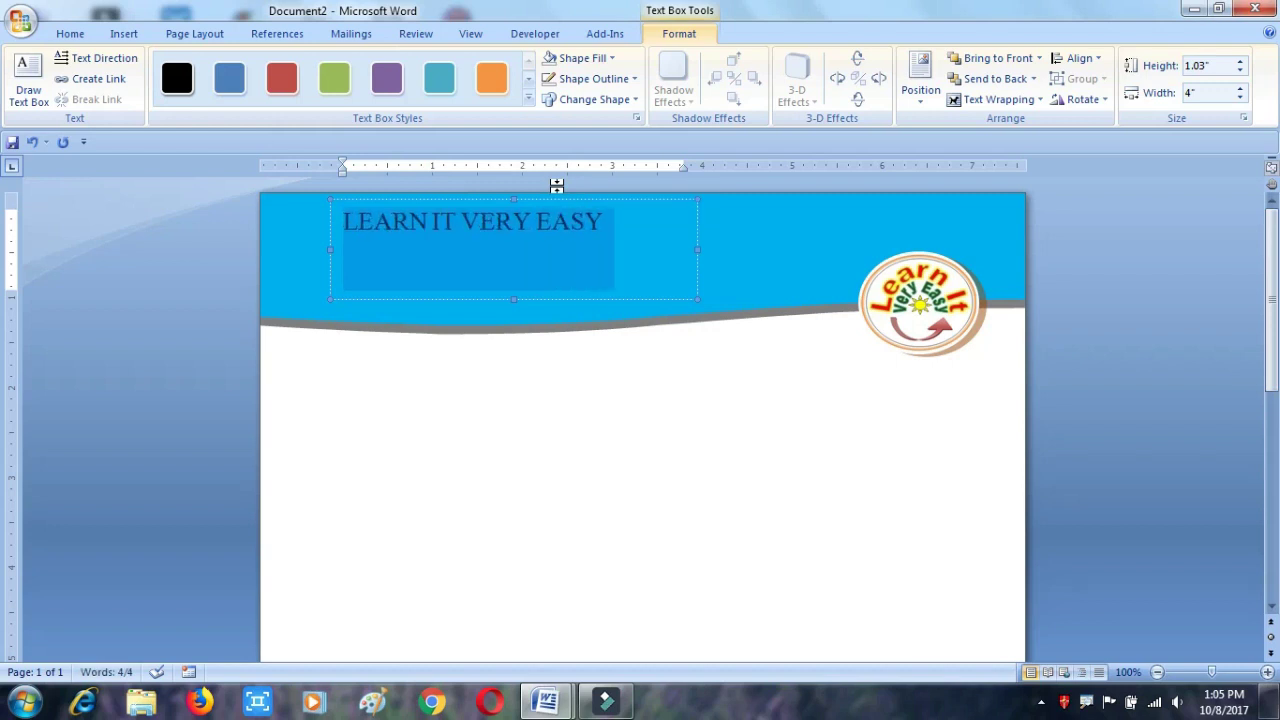
pyautogui.click(614, 237)
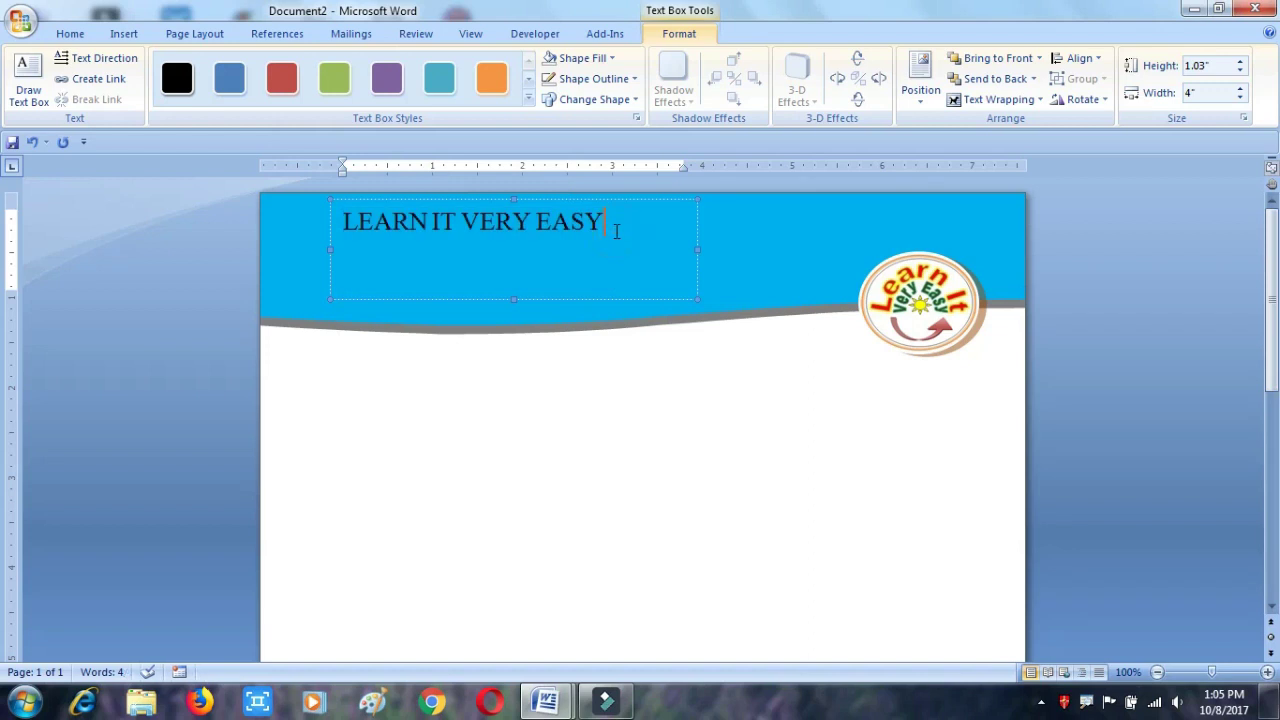
pyautogui.click(70, 33)
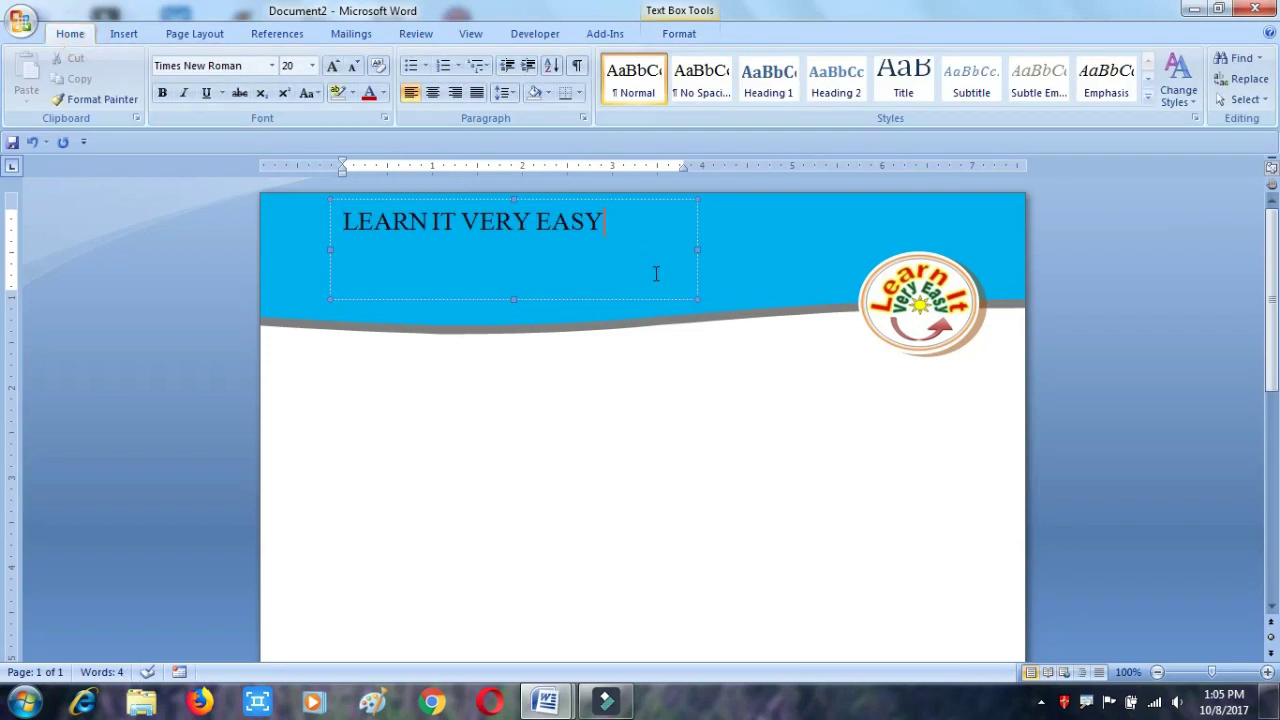
# Add the person's name on a new line below the heading
pyautogui.press('Return')
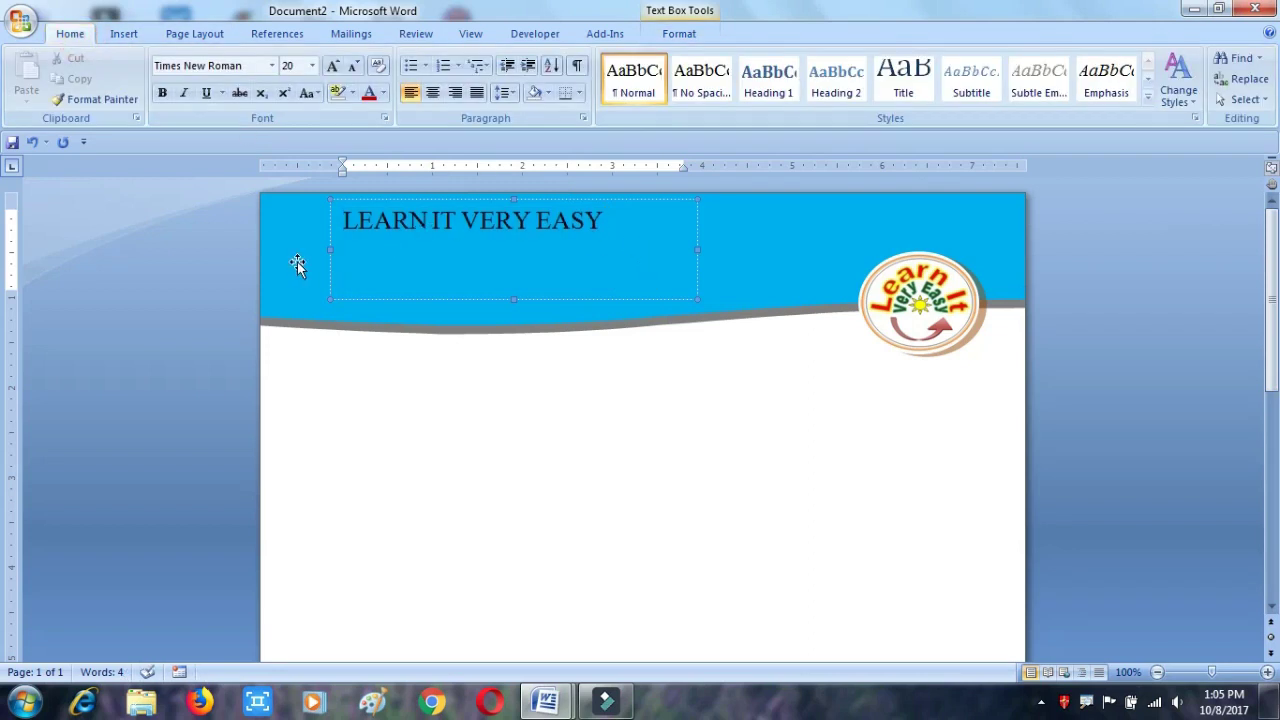
pyautogui.moveTo(359, 266); pyautogui.dragTo(355, 228)
pyautogui.click(354, 263)
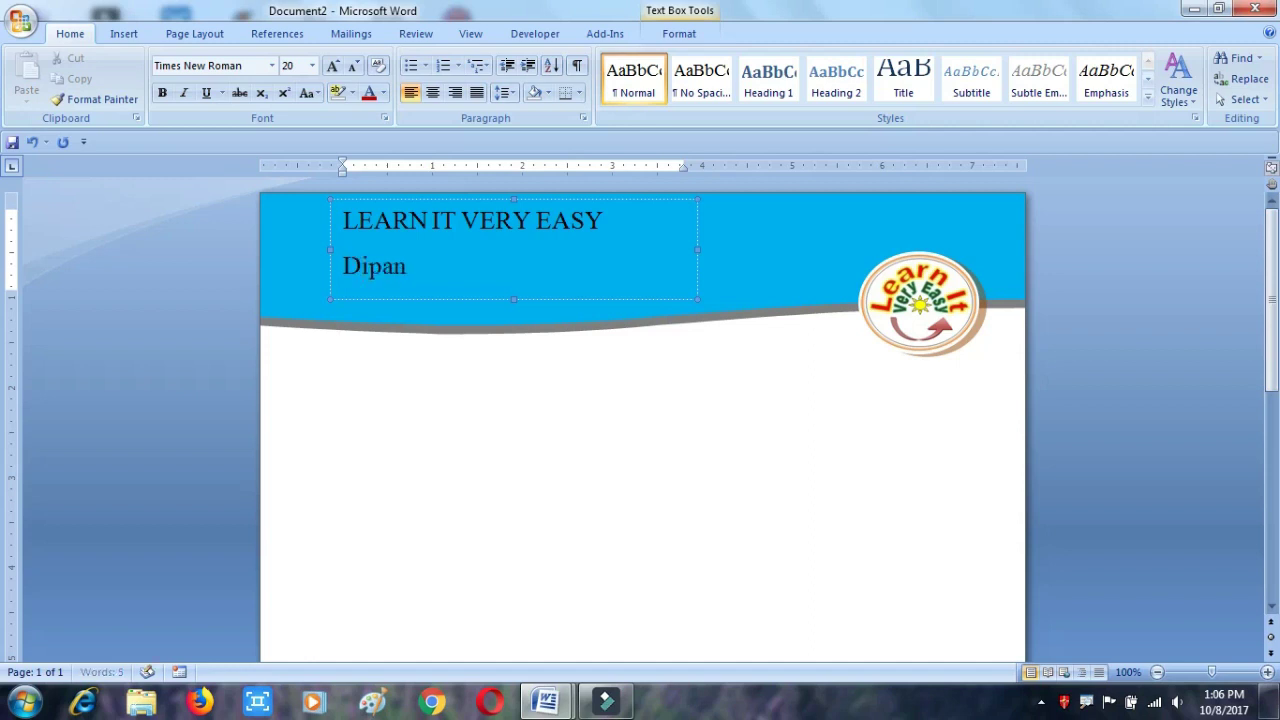
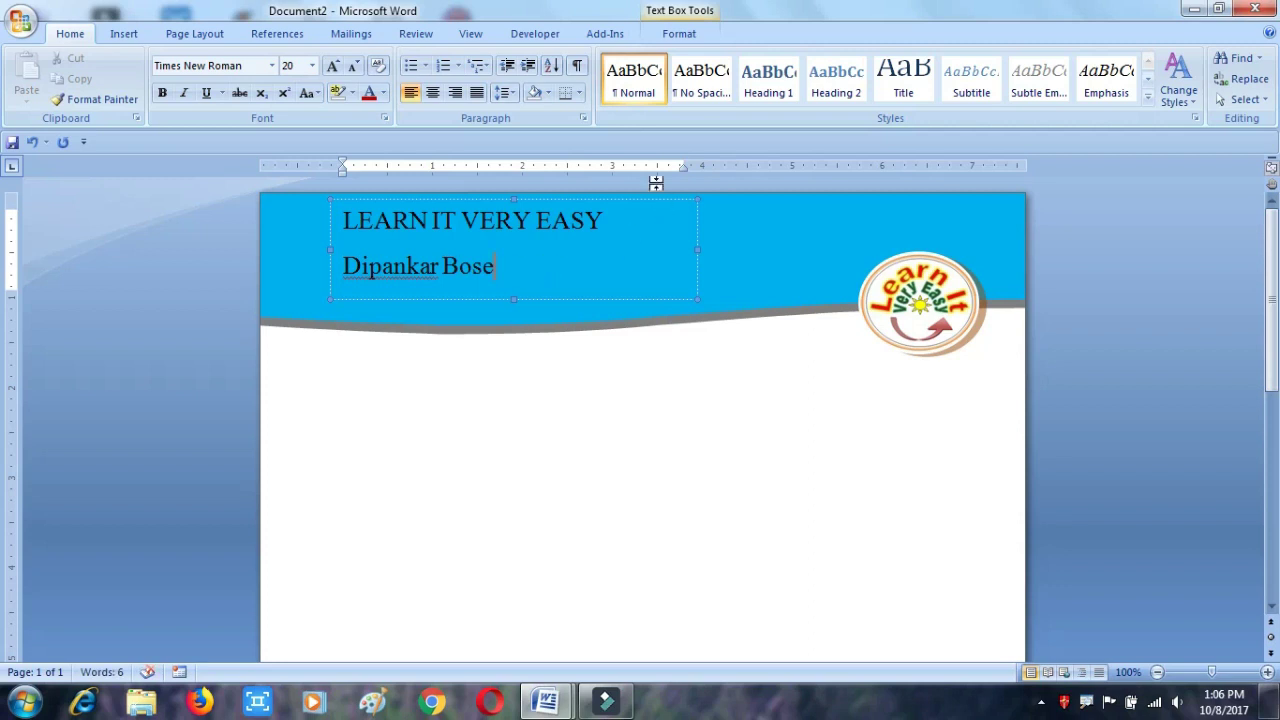
# Set Spacing After to 0 pt for all the header text box lines
pyautogui.moveTo(505, 257); pyautogui.dragTo(508, 167)
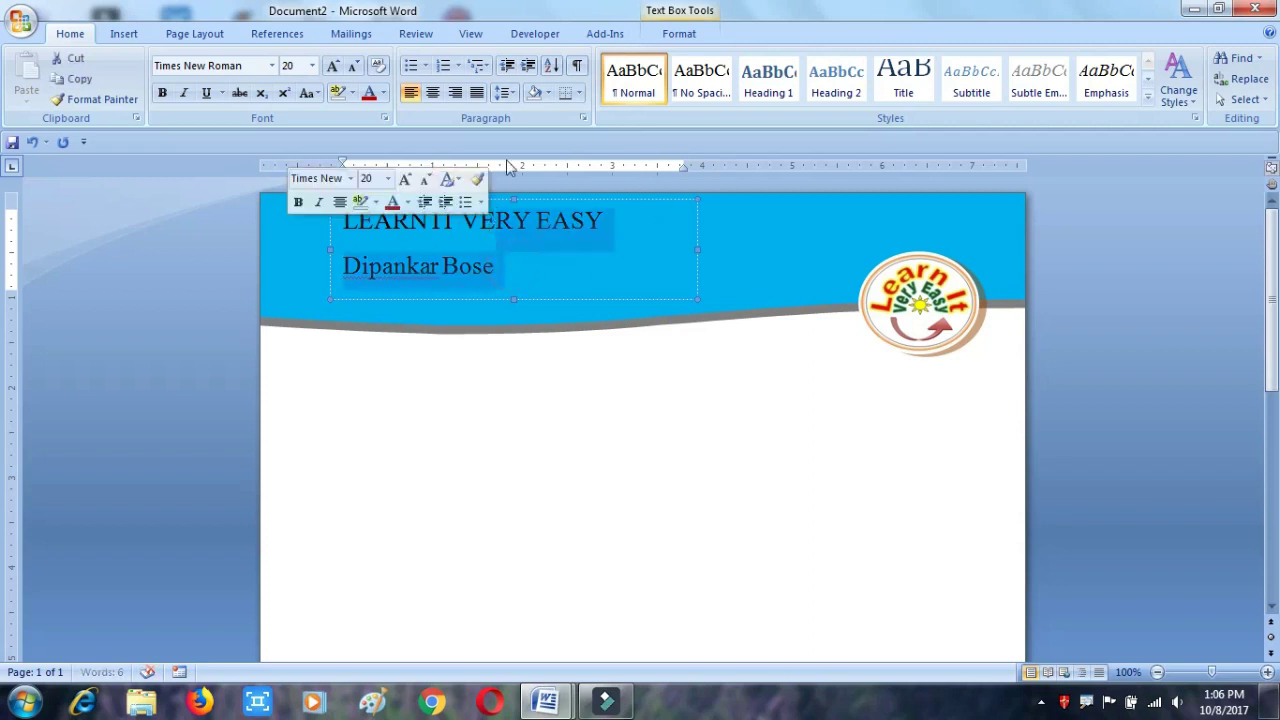
pyautogui.click(505, 93)
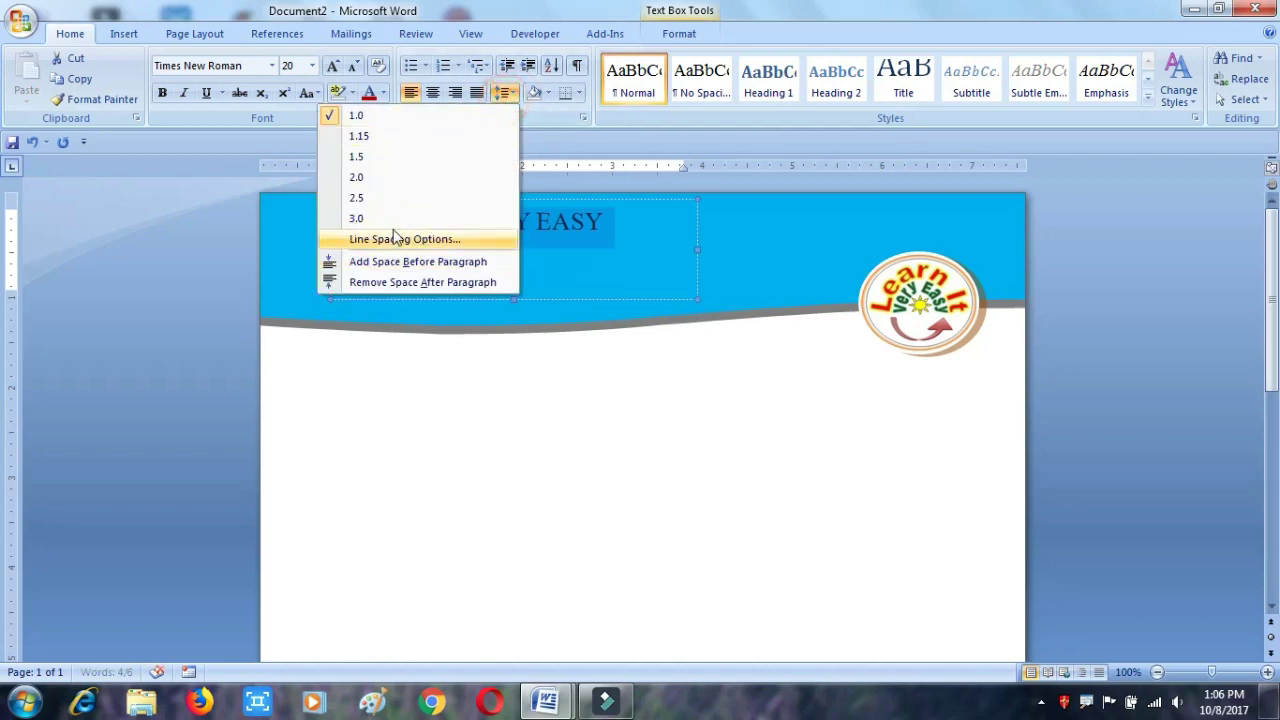
pyautogui.click(433, 240)
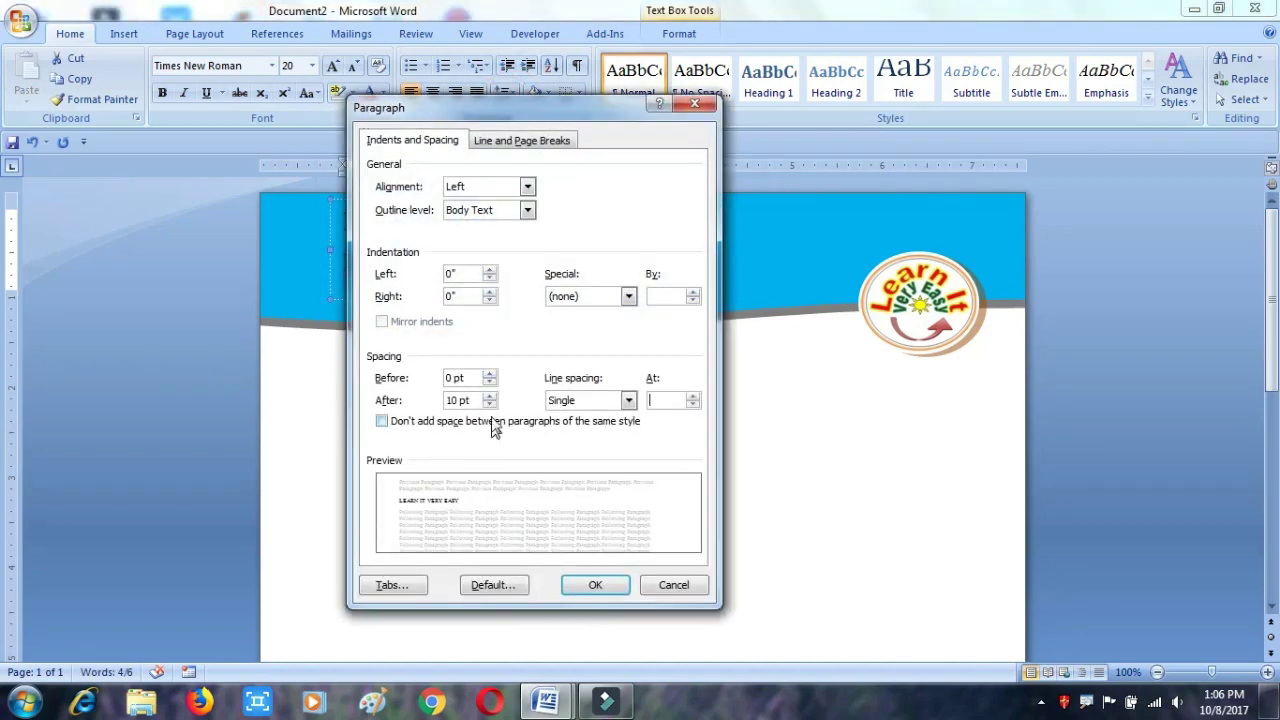
pyautogui.click(489, 404)
pyautogui.click(489, 404)
pyautogui.click(489, 404)
pyautogui.click(489, 396)
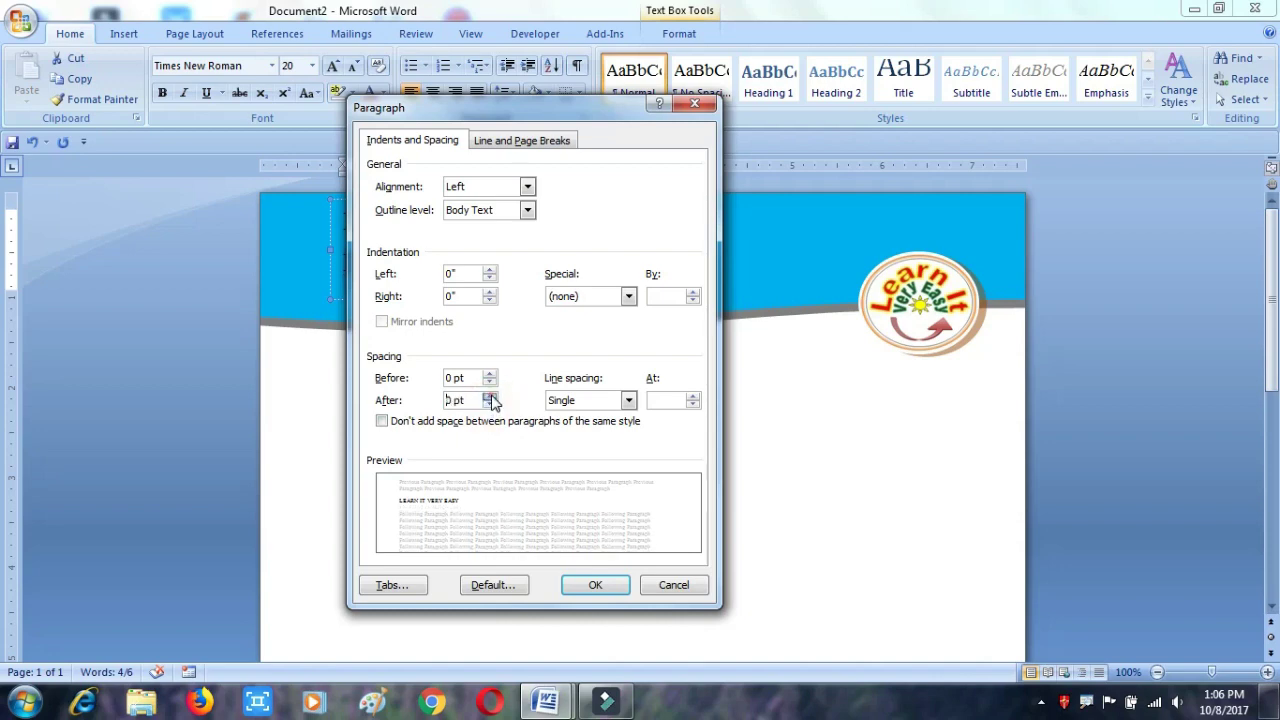
pyautogui.click(595, 585)
pyautogui.click(541, 257)
pyautogui.moveTo(515, 259); pyautogui.dragTo(345, 252)
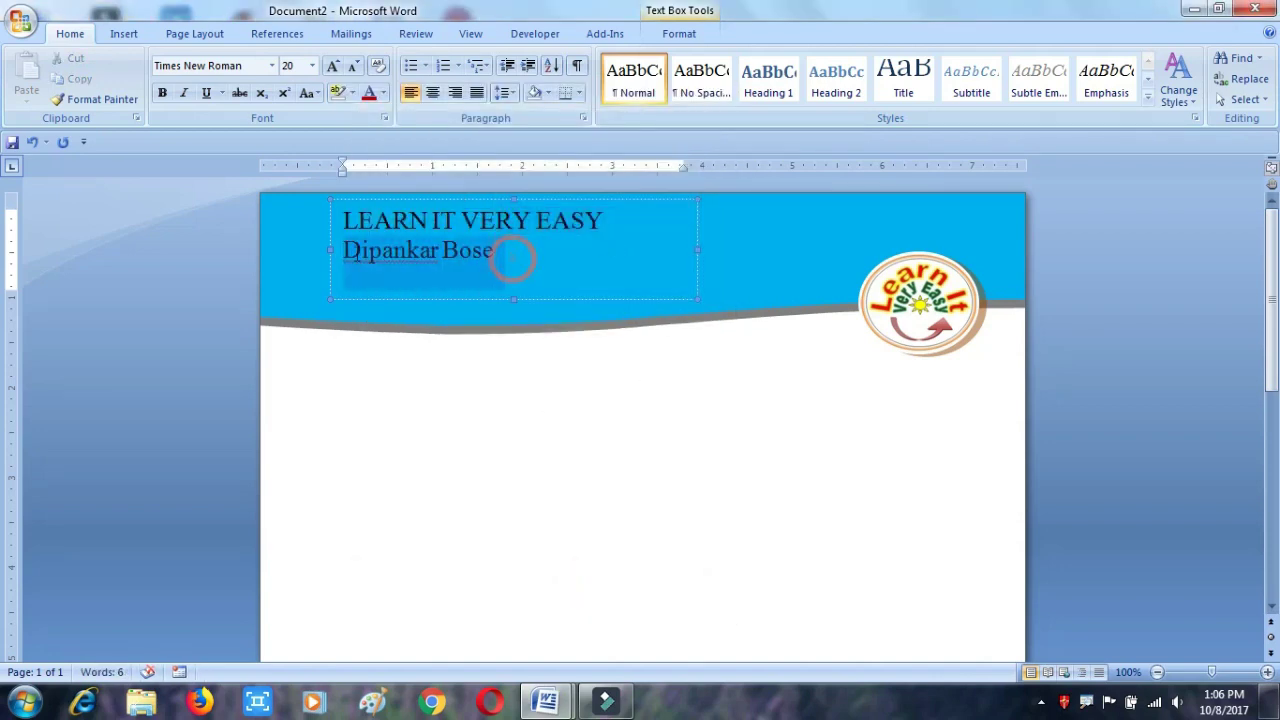
# Set the name line to 16 pt and add a mobile number line below it
pyautogui.click(311, 66)
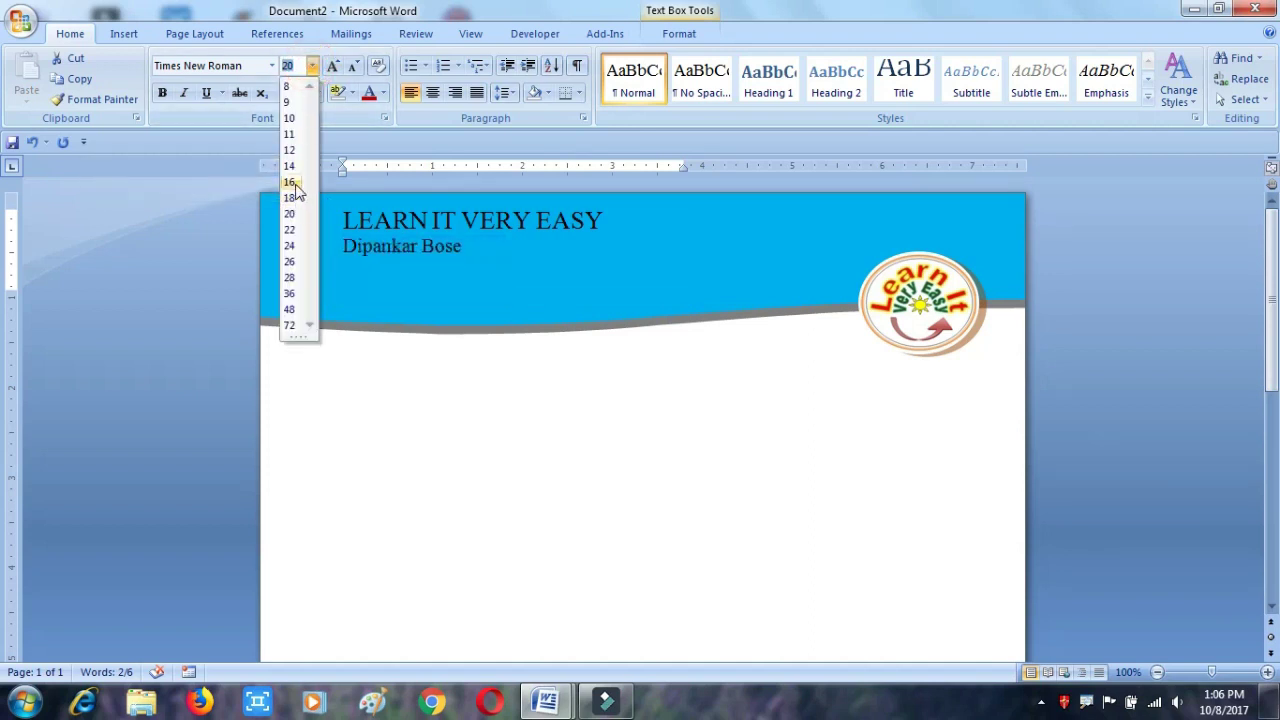
pyautogui.click(294, 185)
pyautogui.click(500, 266)
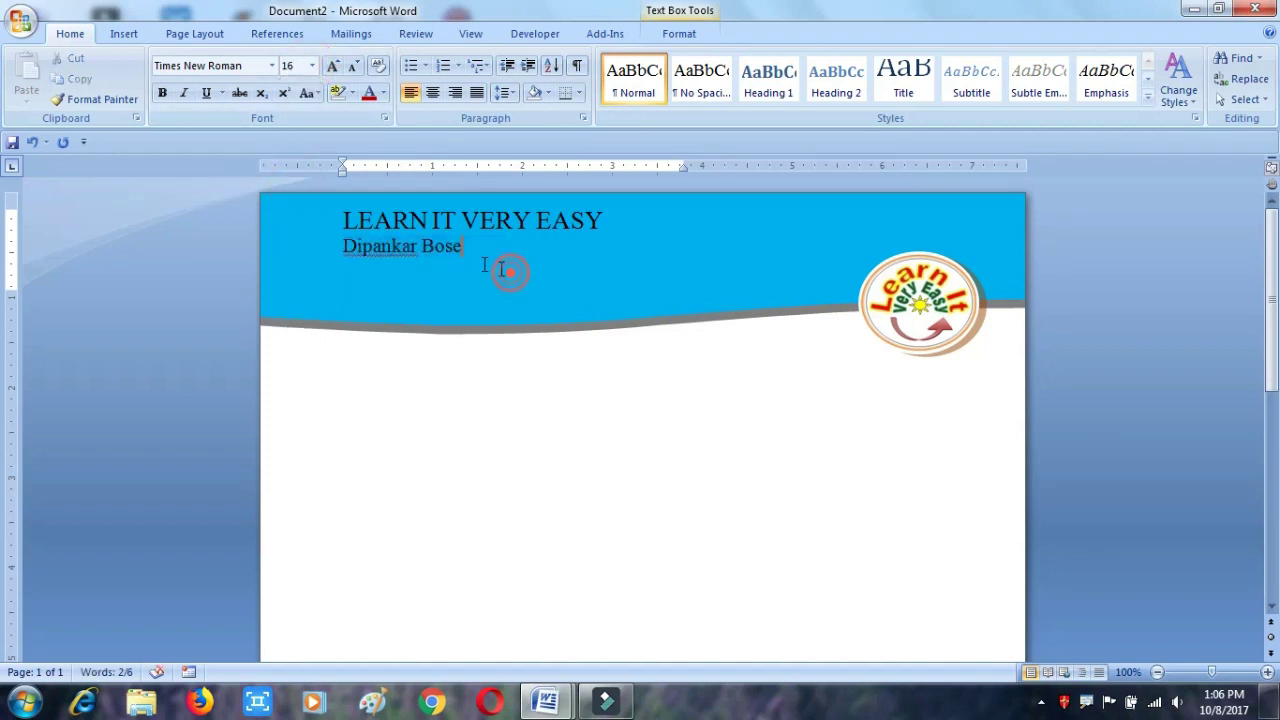
pyautogui.press('Return')
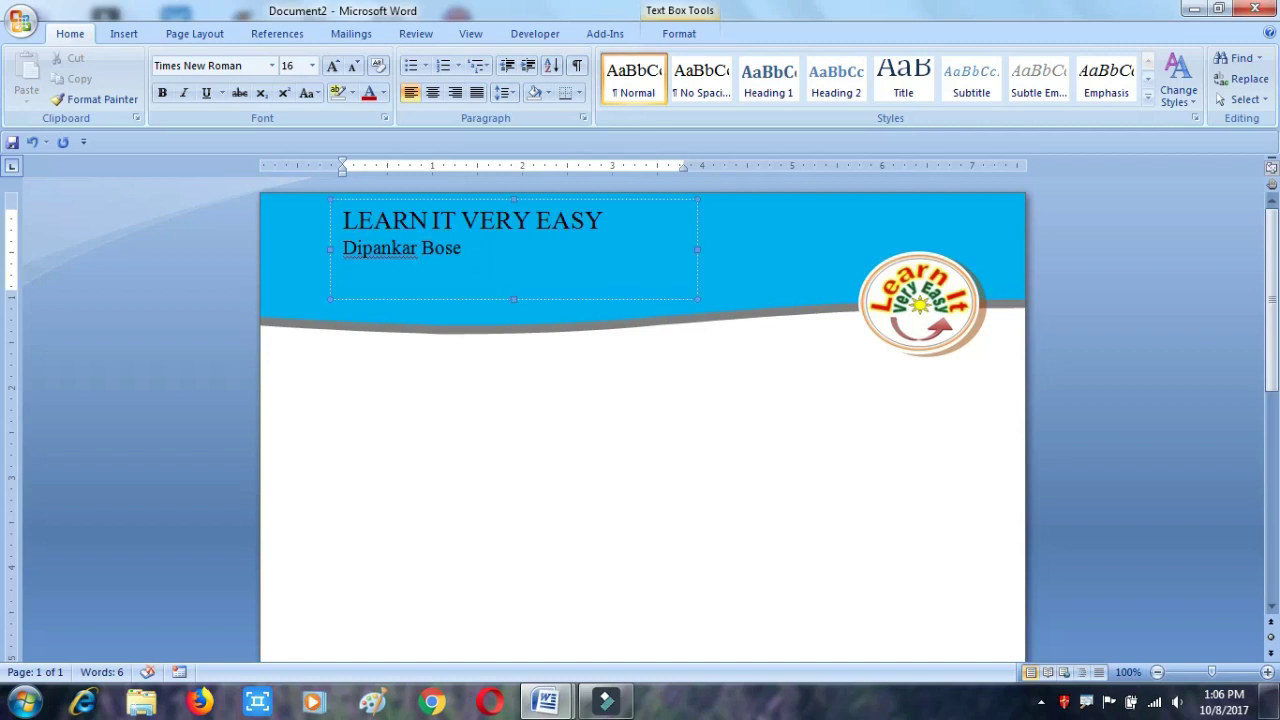
pyautogui.write('Mobile - ')
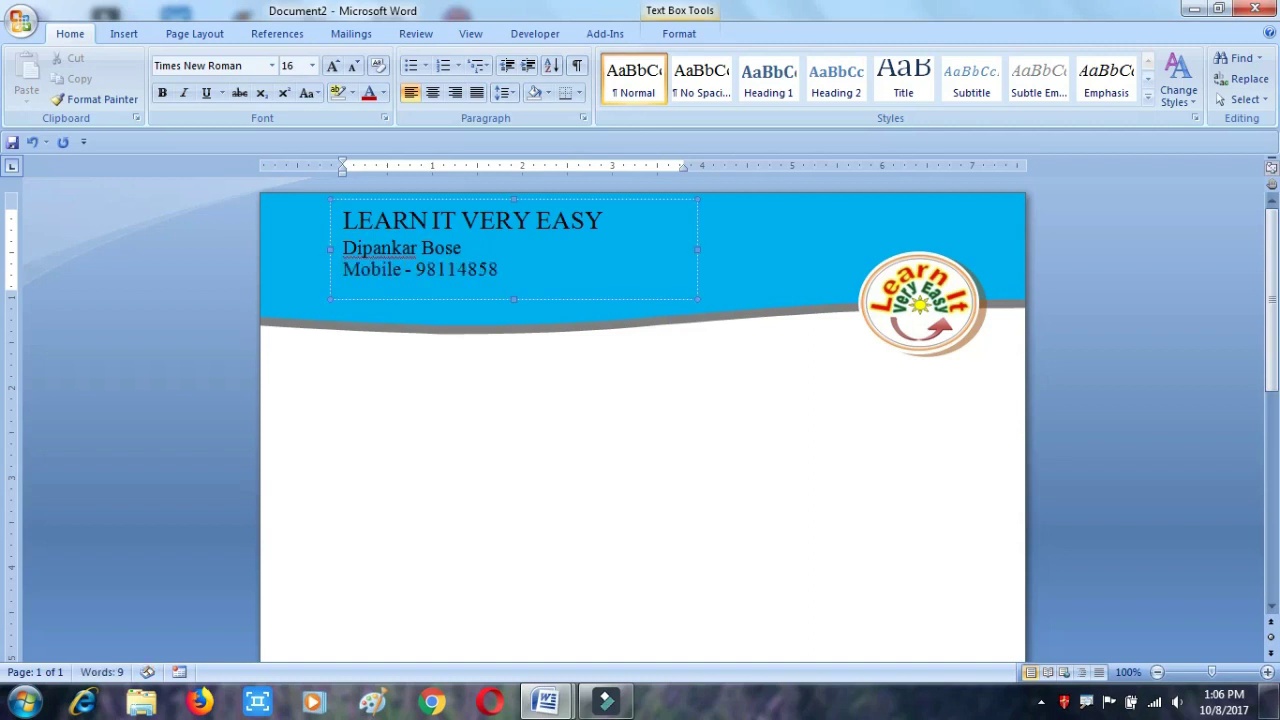
pyautogui.click(750, 260)
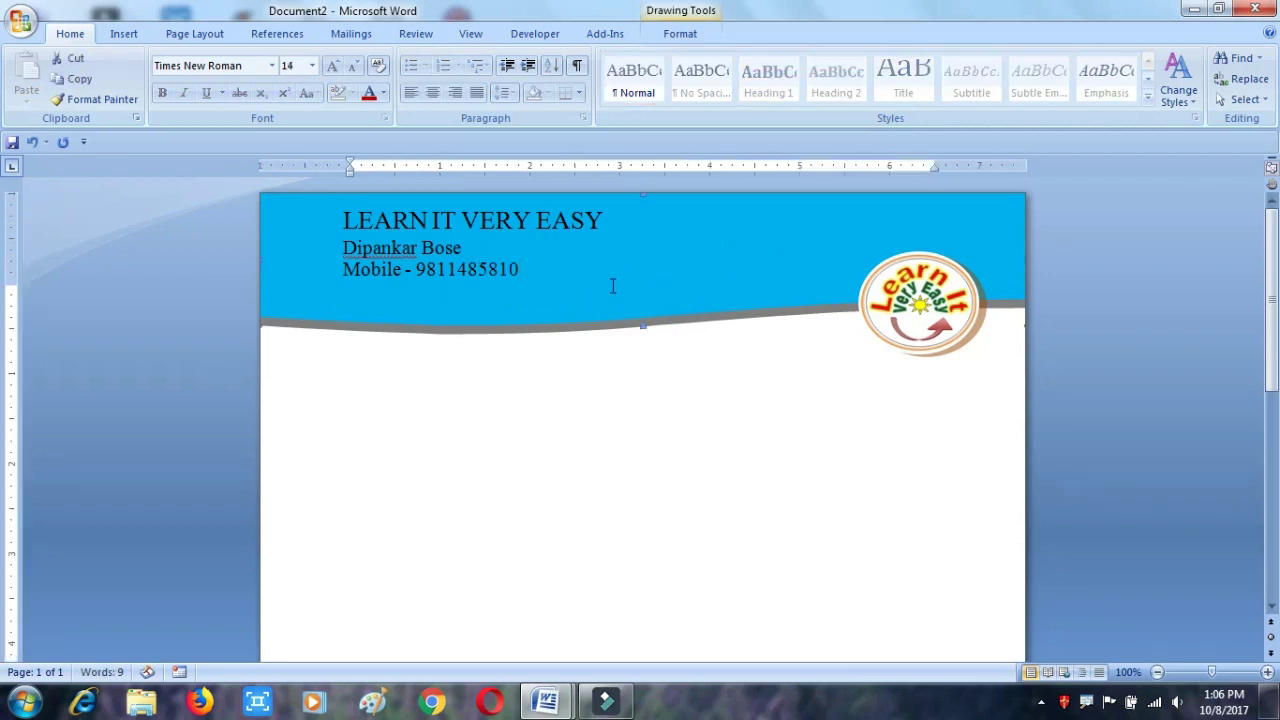
# Colour all three header text box lines yellow
pyautogui.moveTo(530, 268); pyautogui.dragTo(341, 218)
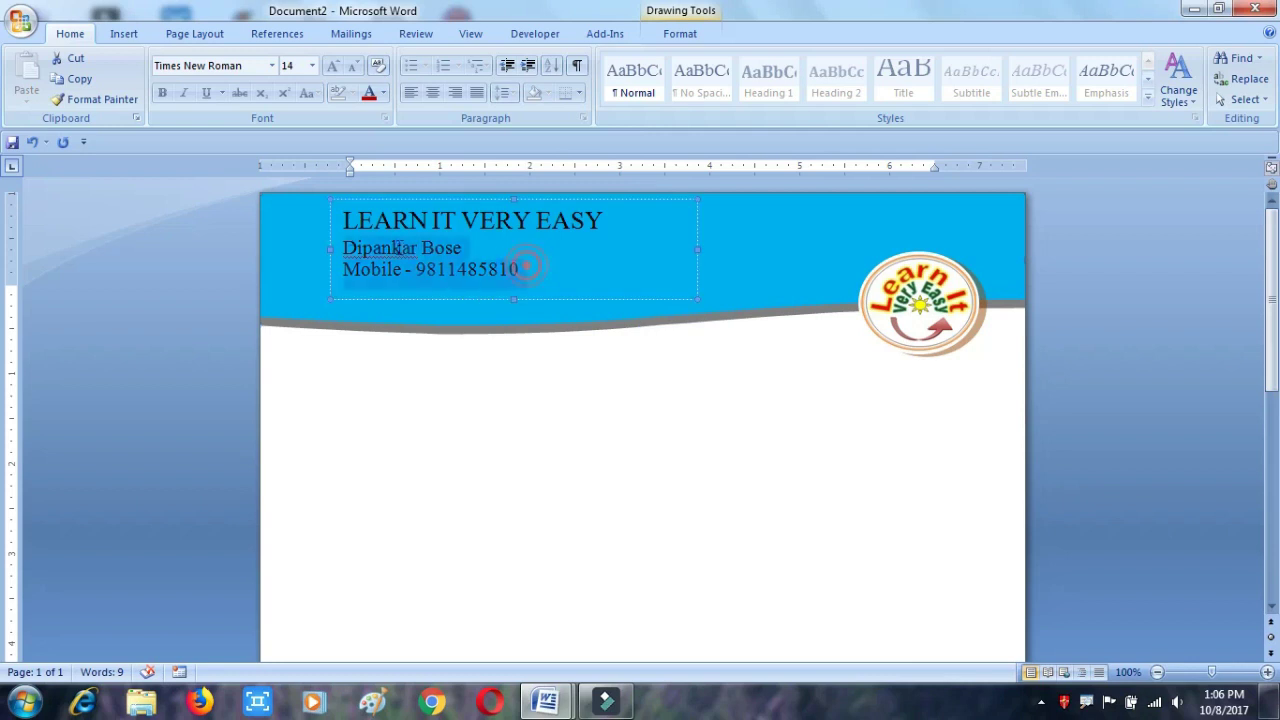
pyautogui.click(384, 93)
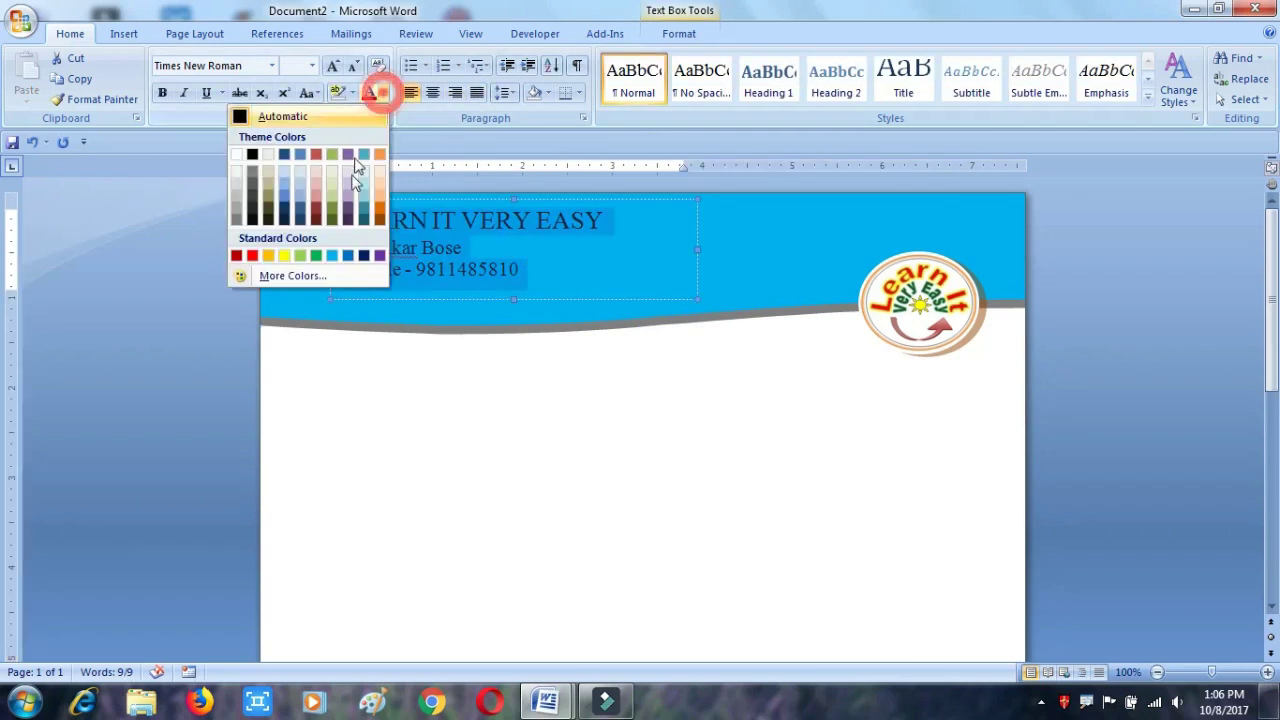
pyautogui.click(283, 256)
pyautogui.click(607, 277)
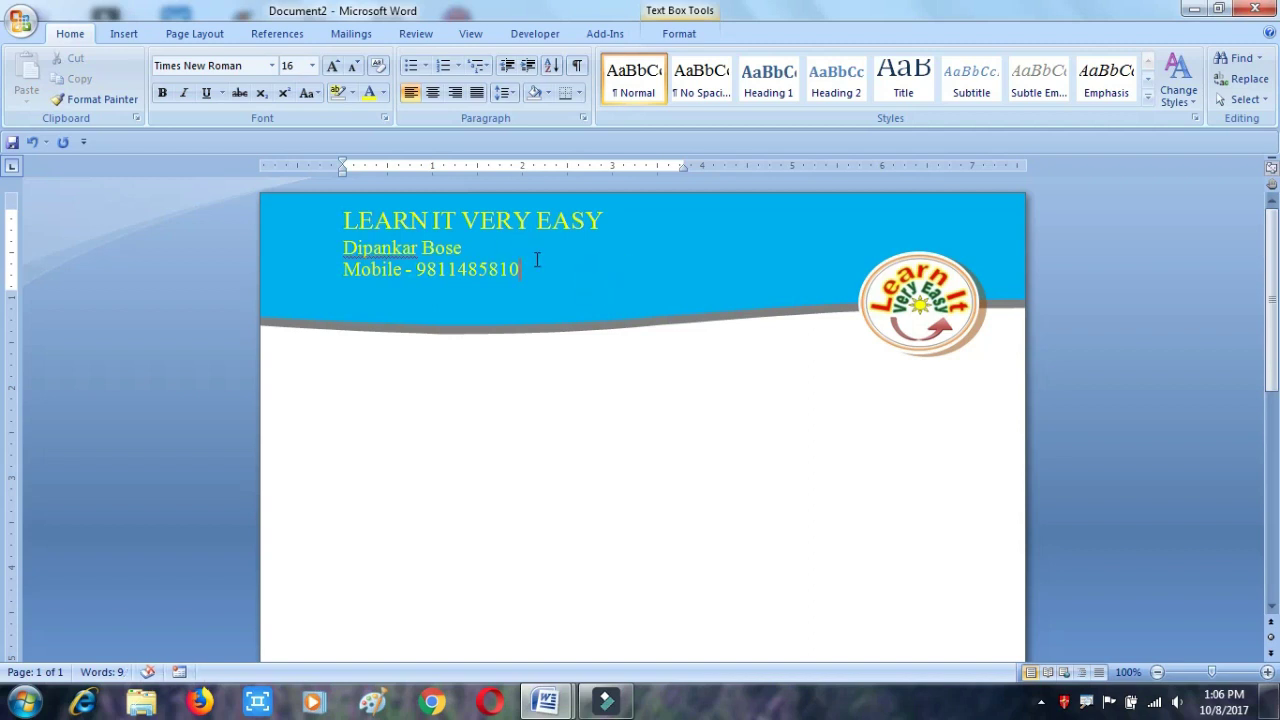
pyautogui.moveTo(612, 217); pyautogui.dragTo(343, 220)
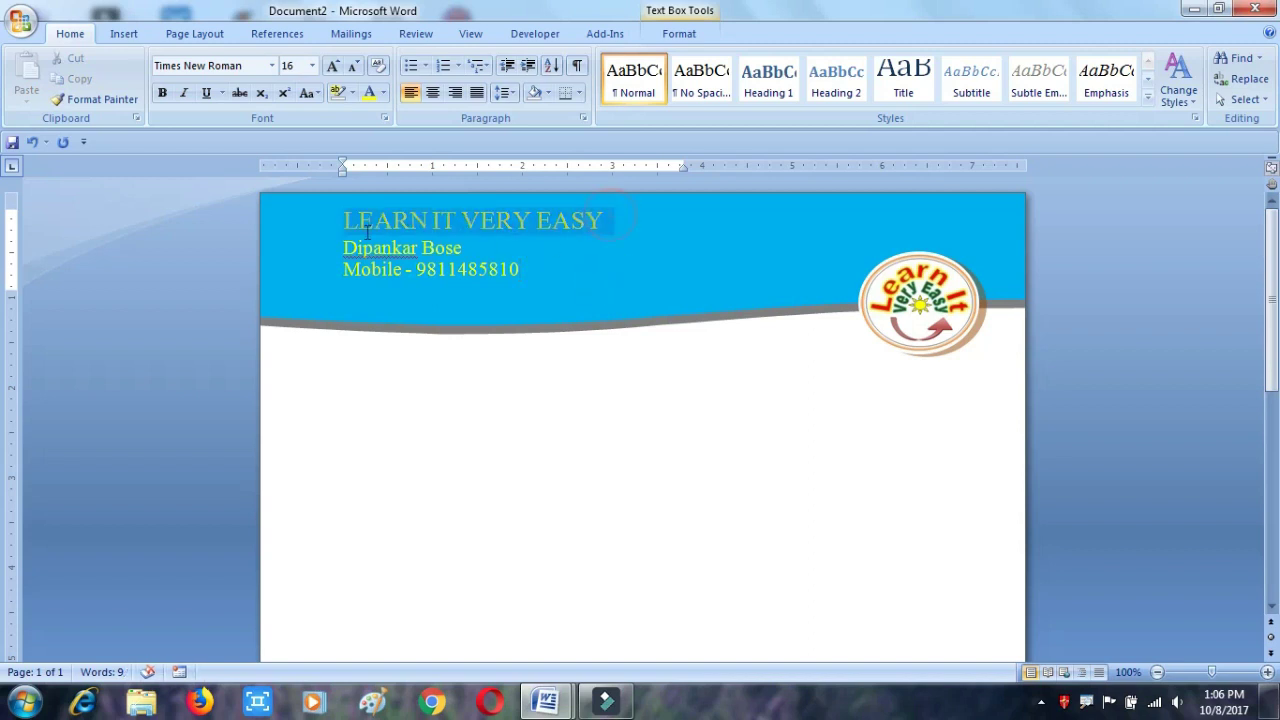
# Make the title LEARN IT VERY EASY bold and underlined
pyautogui.click(162, 93)
pyautogui.click(206, 93)
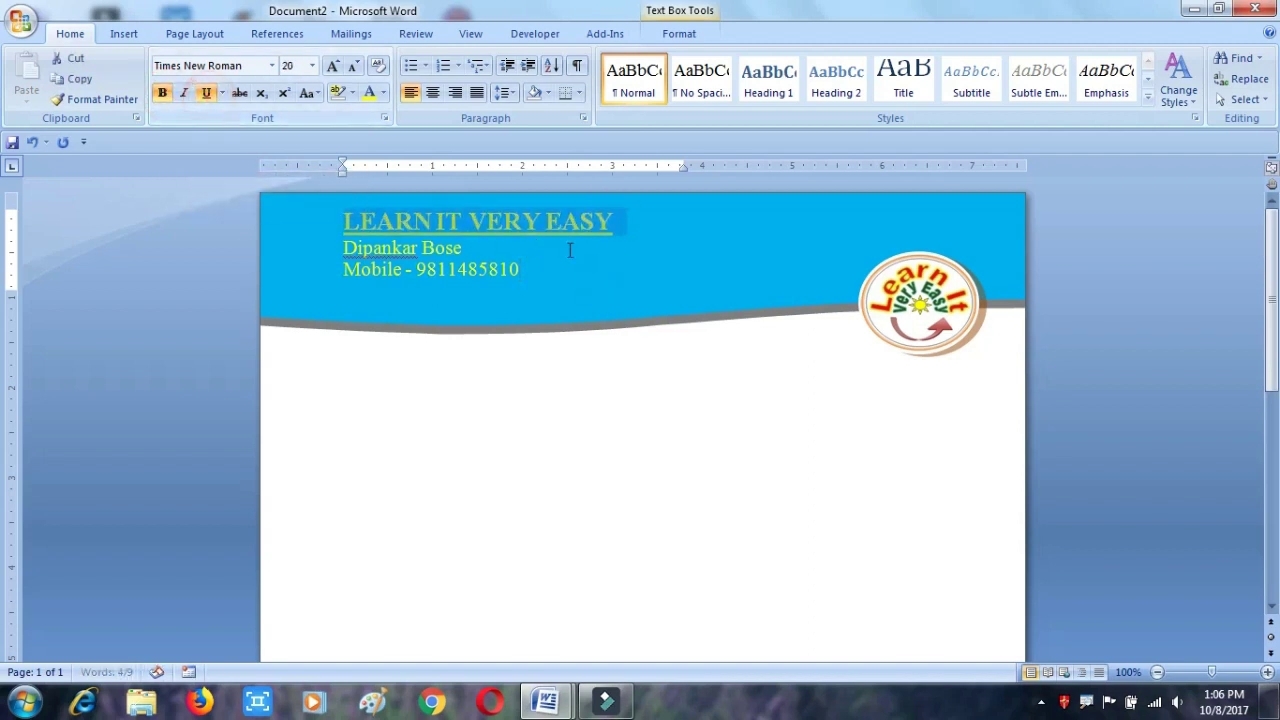
pyautogui.click(570, 250)
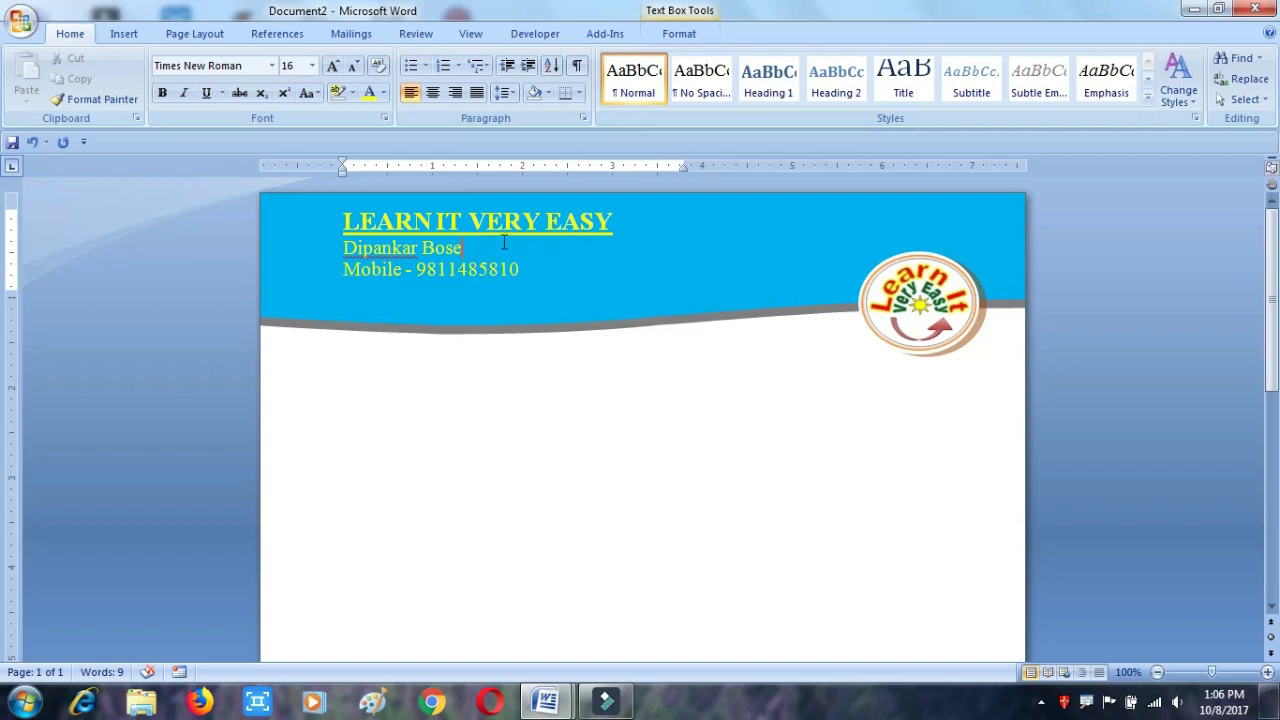
# Set the header text line spacing to 1.15
pyautogui.click(503, 92)
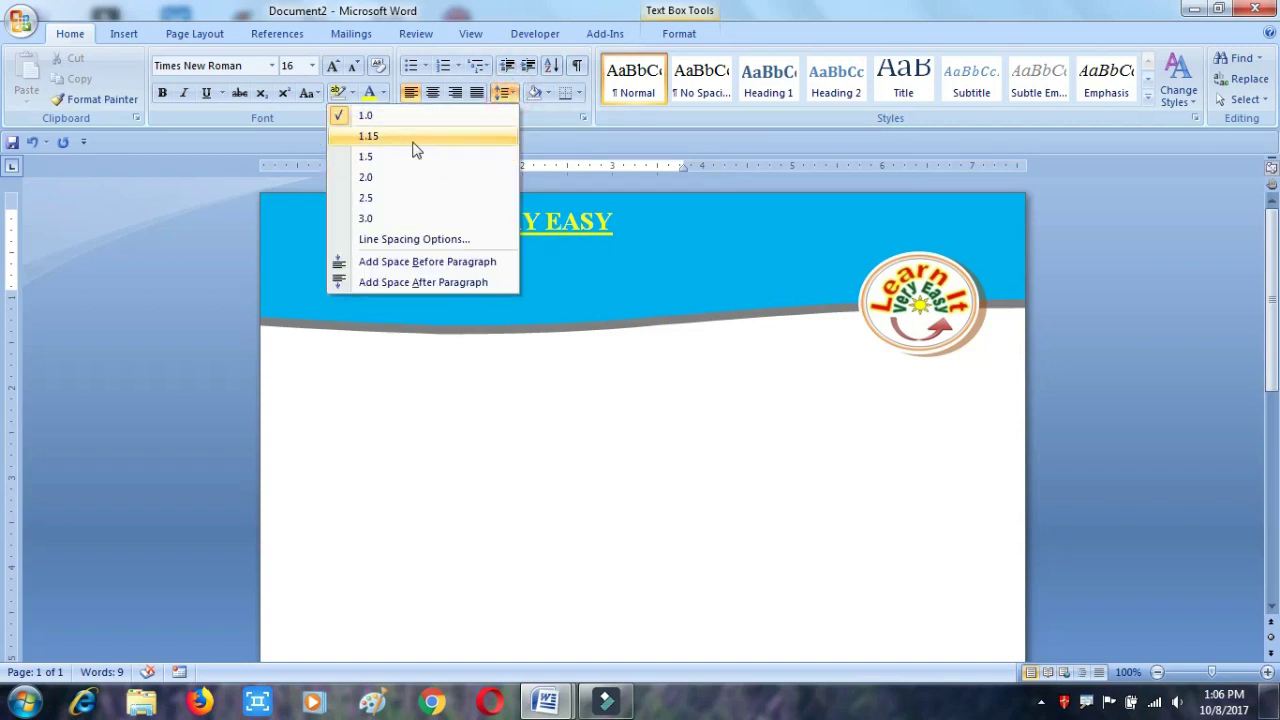
pyautogui.click(415, 146)
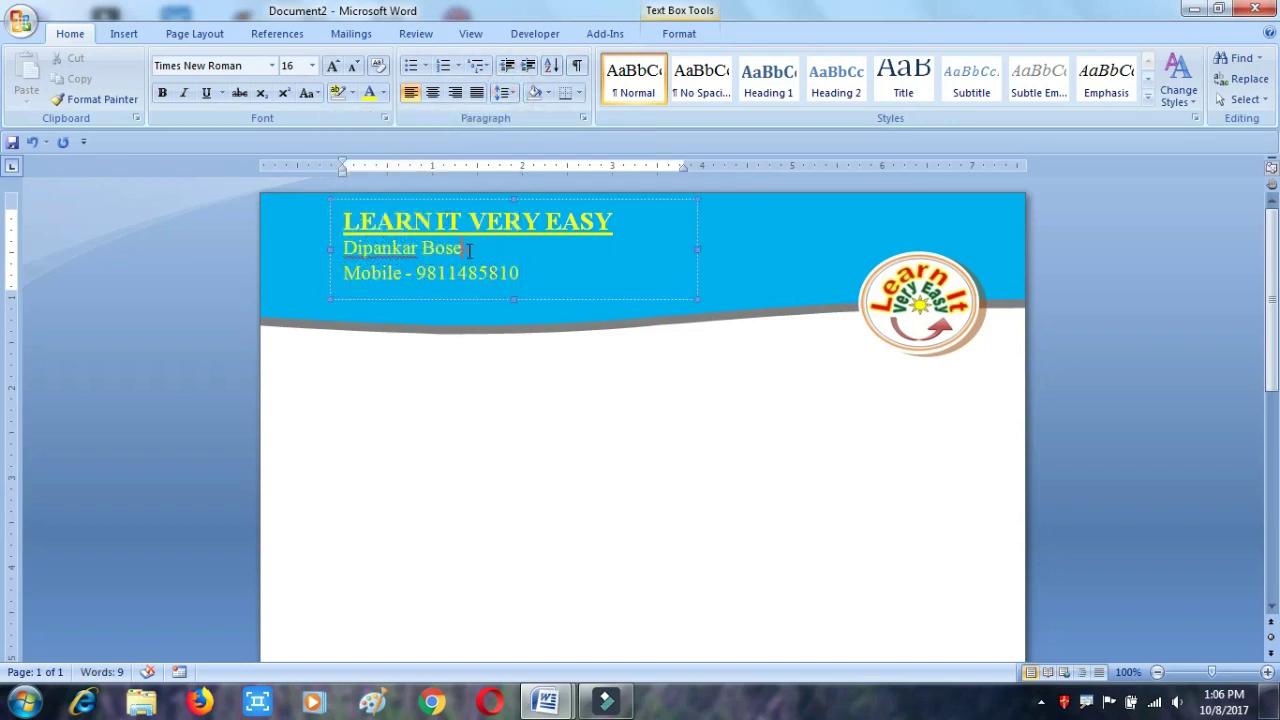
pyautogui.moveTo(466, 249); pyautogui.dragTo(466, 221)
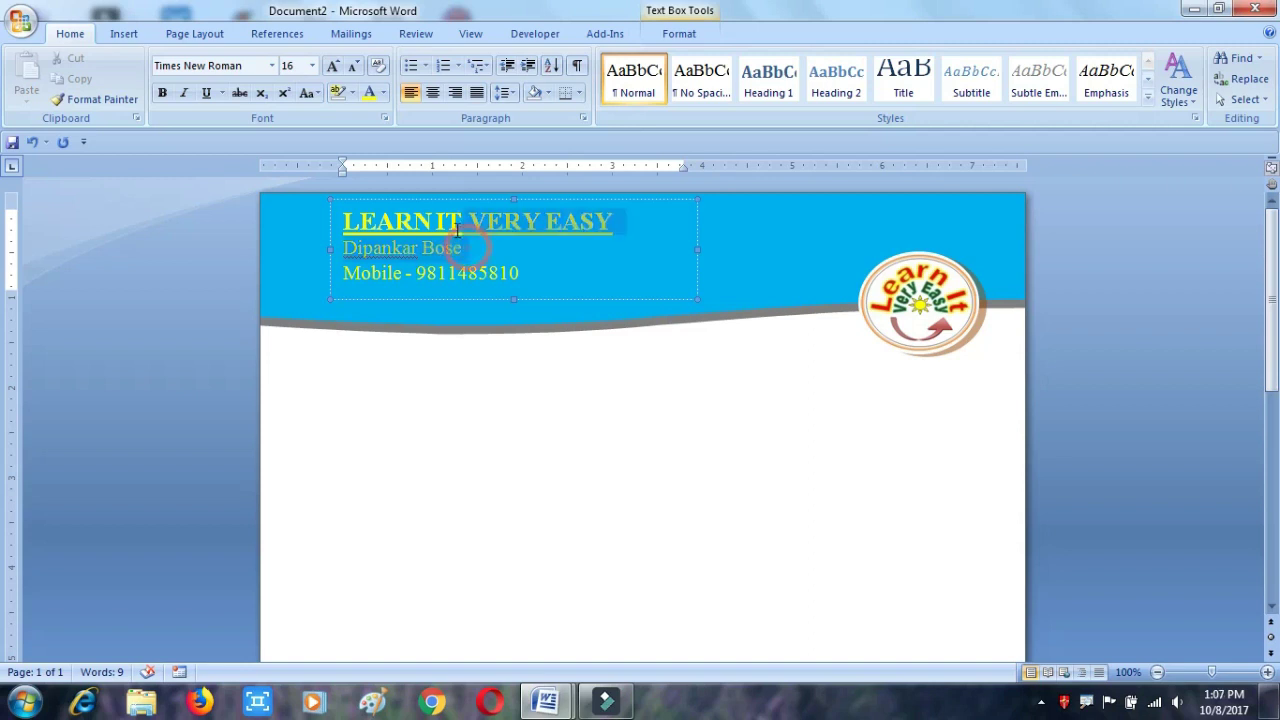
pyautogui.click(507, 93)
pyautogui.click(405, 178)
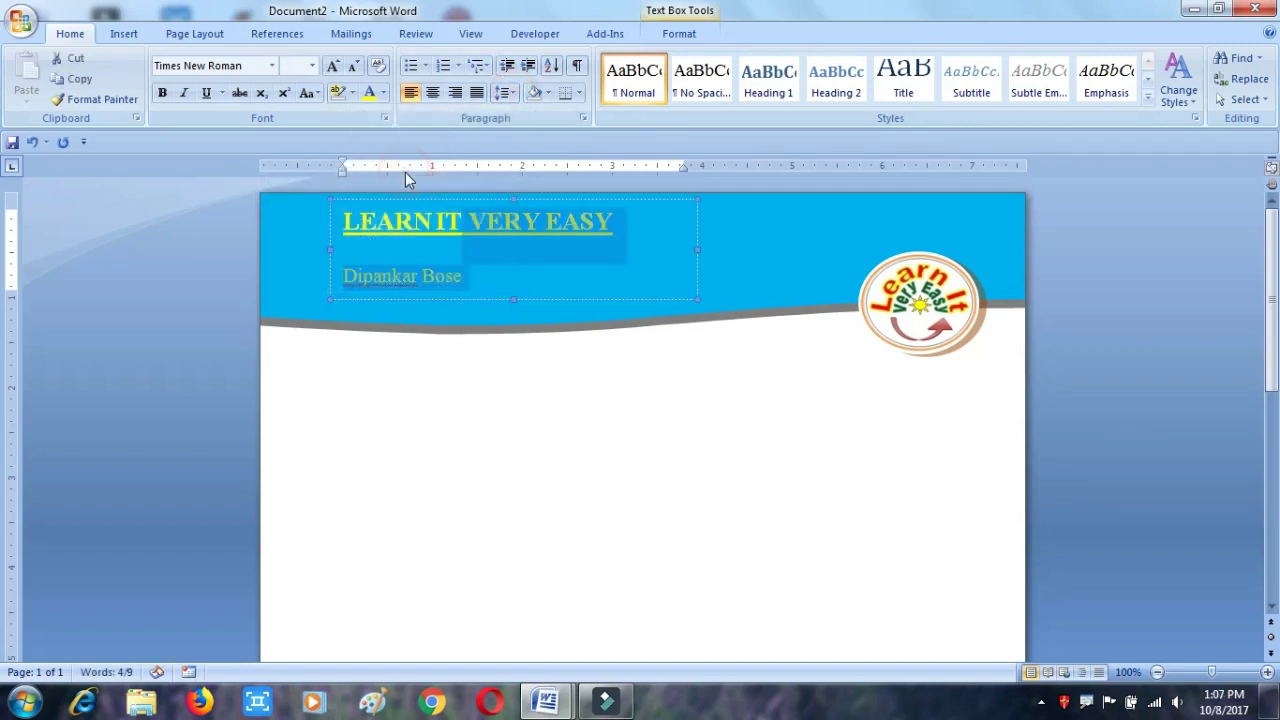
pyautogui.click(507, 93)
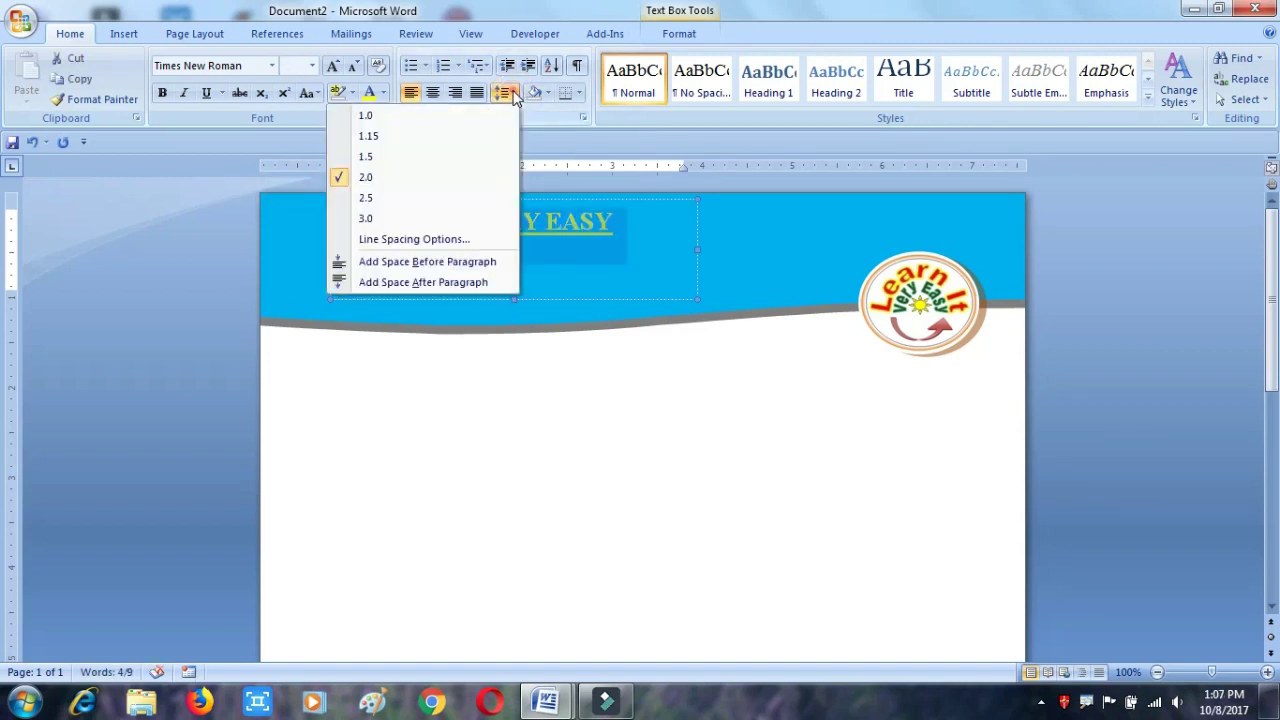
pyautogui.click(410, 136)
pyautogui.click(573, 303)
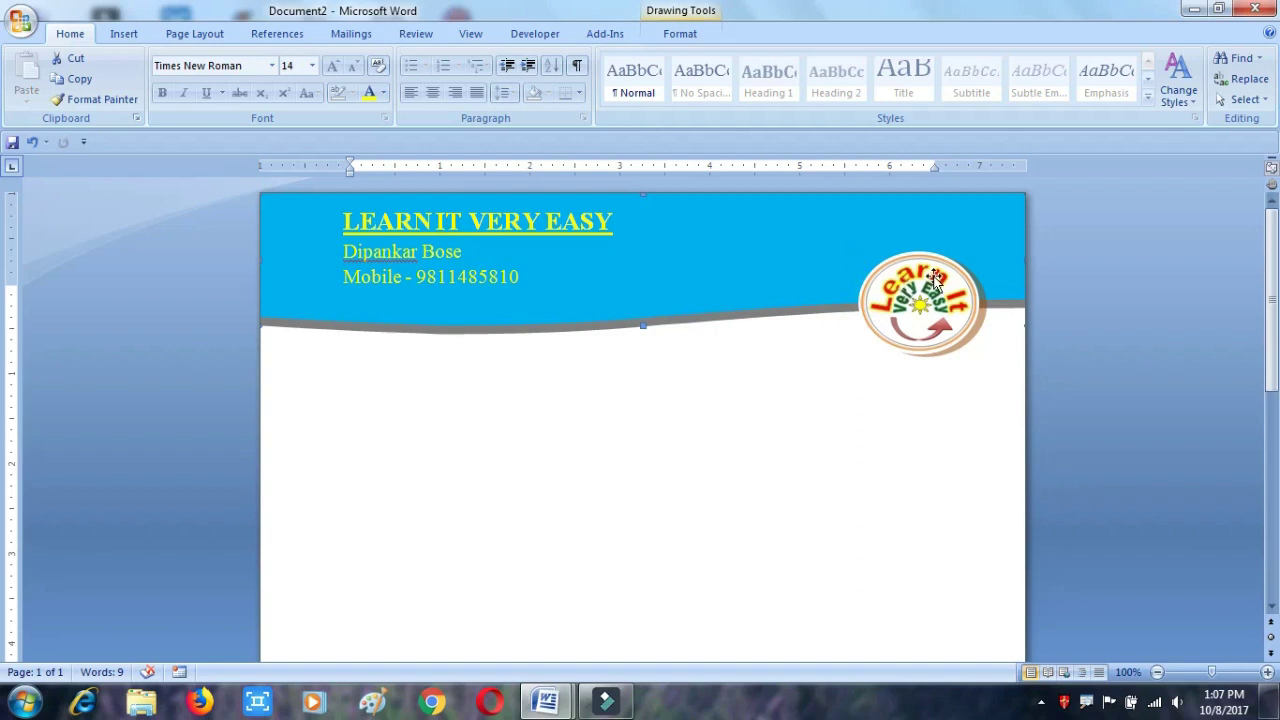
# Draw a wide rectangle across the bottom of the page
pyautogui.scroll(-1, 667, 470)
pyautogui.scroll(-1, 667, 470)
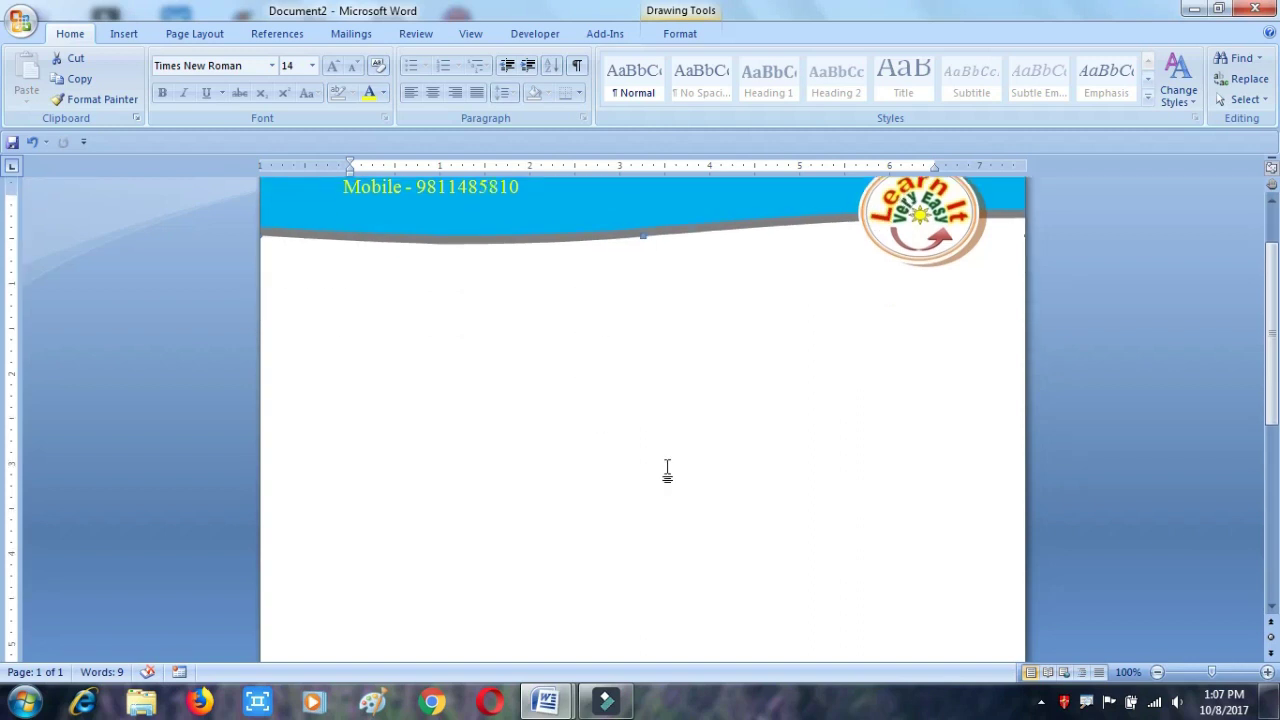
pyautogui.scroll(-5, 667, 470)
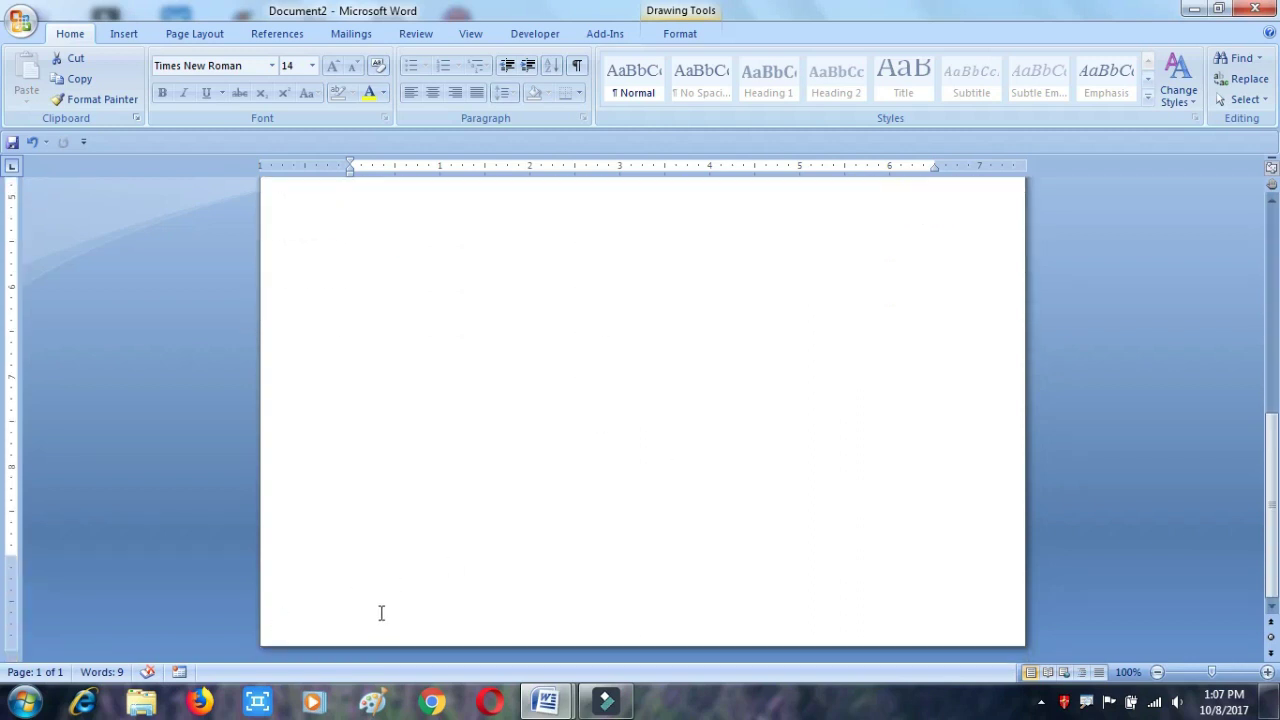
pyautogui.click(124, 33)
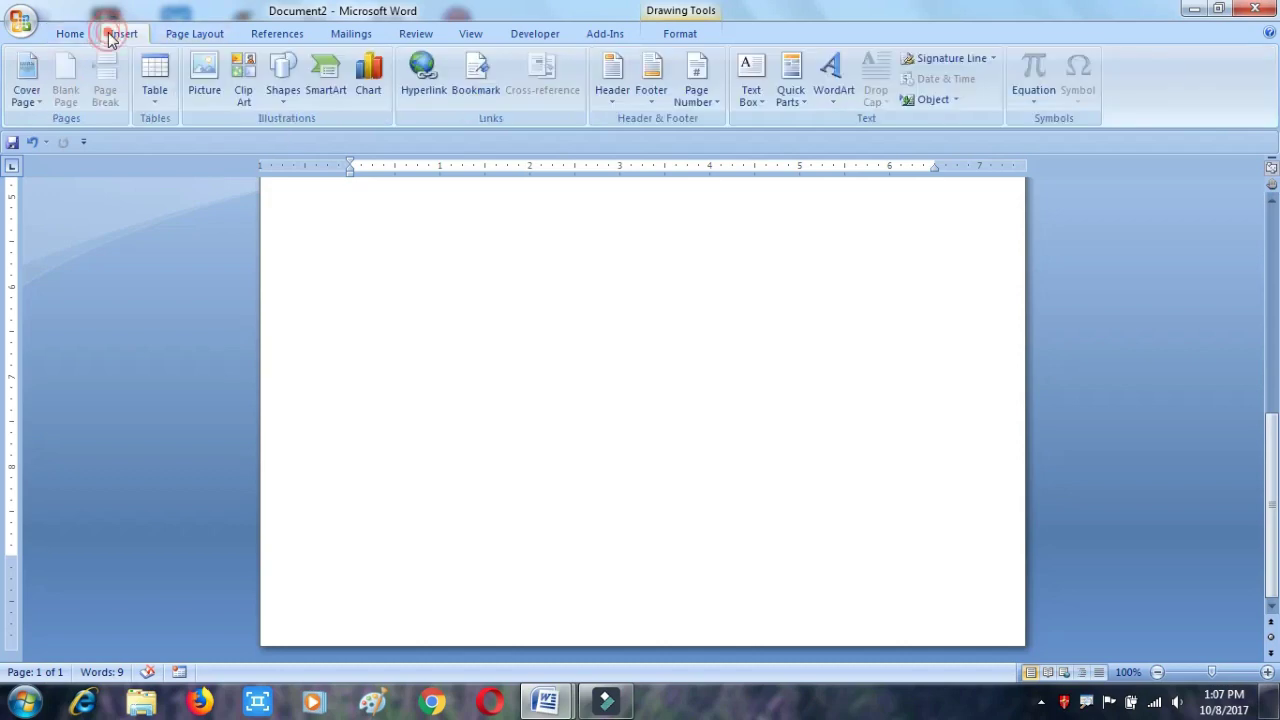
pyautogui.click(281, 88)
pyautogui.click(170, 140)
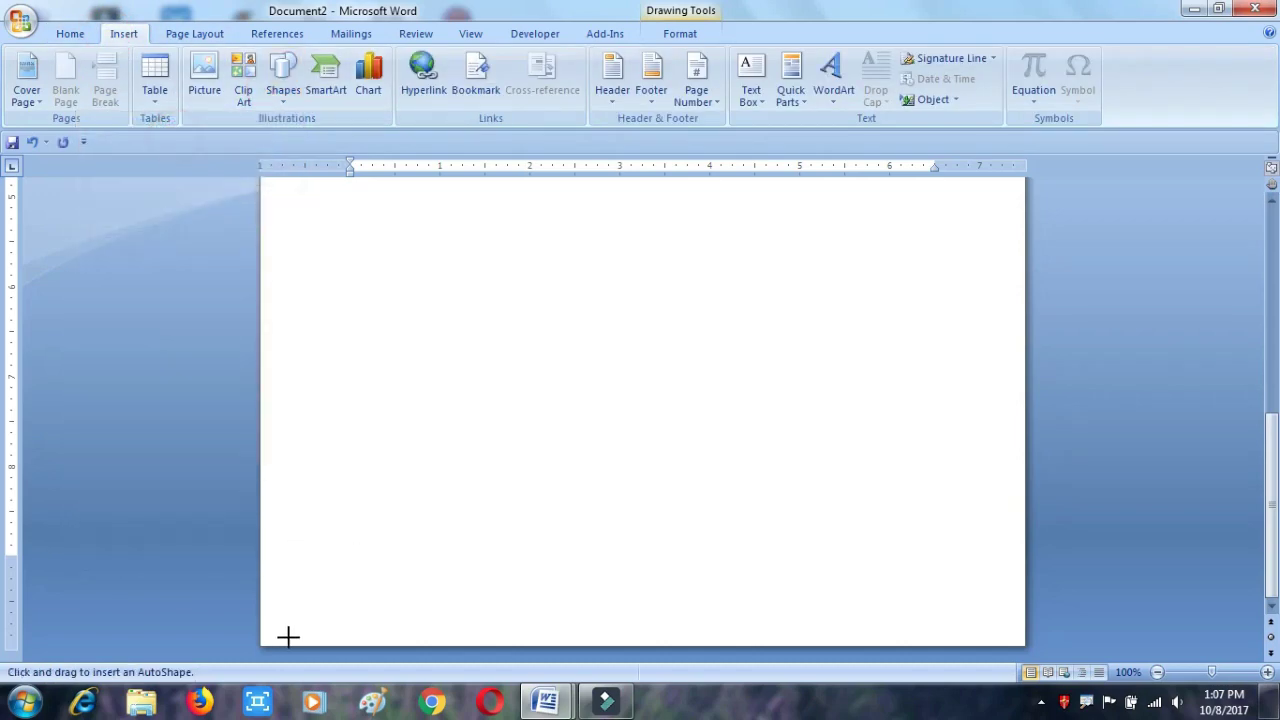
pyautogui.moveTo(268, 590); pyautogui.dragTo(1017, 631)
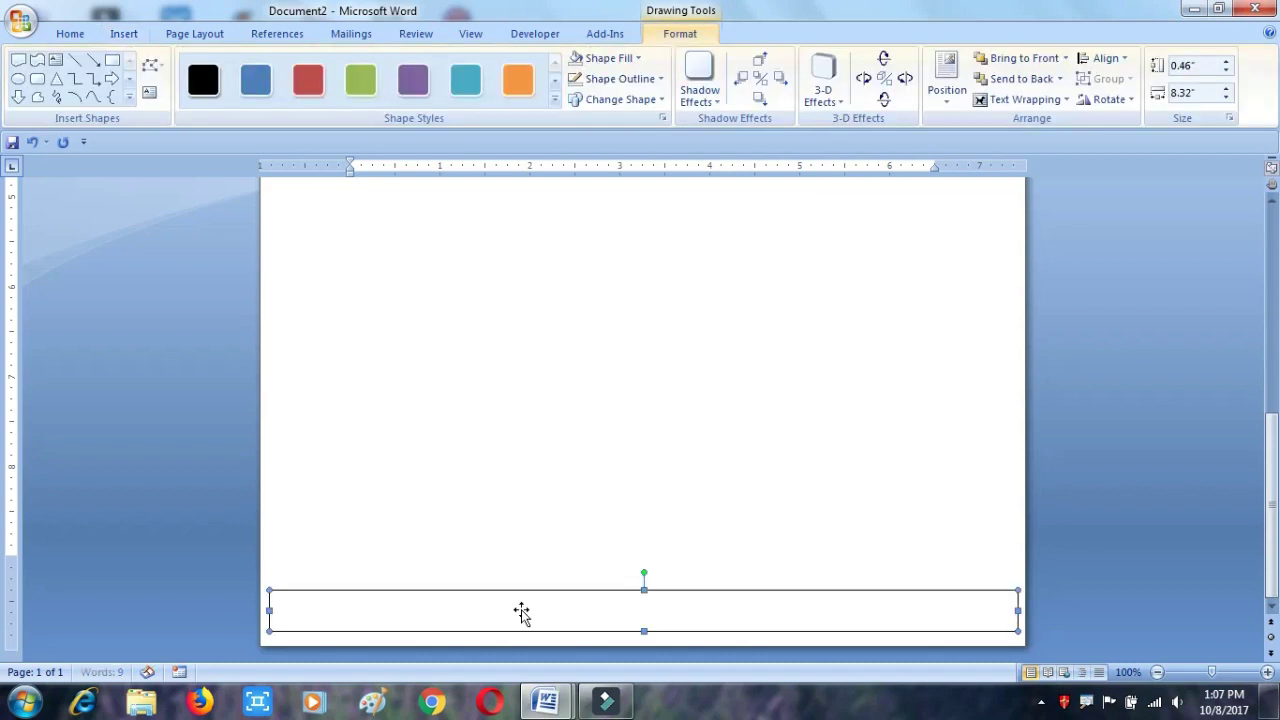
# Fill the bottom rectangle with light blue
pyautogui.click(453, 591)
pyautogui.click(609, 58)
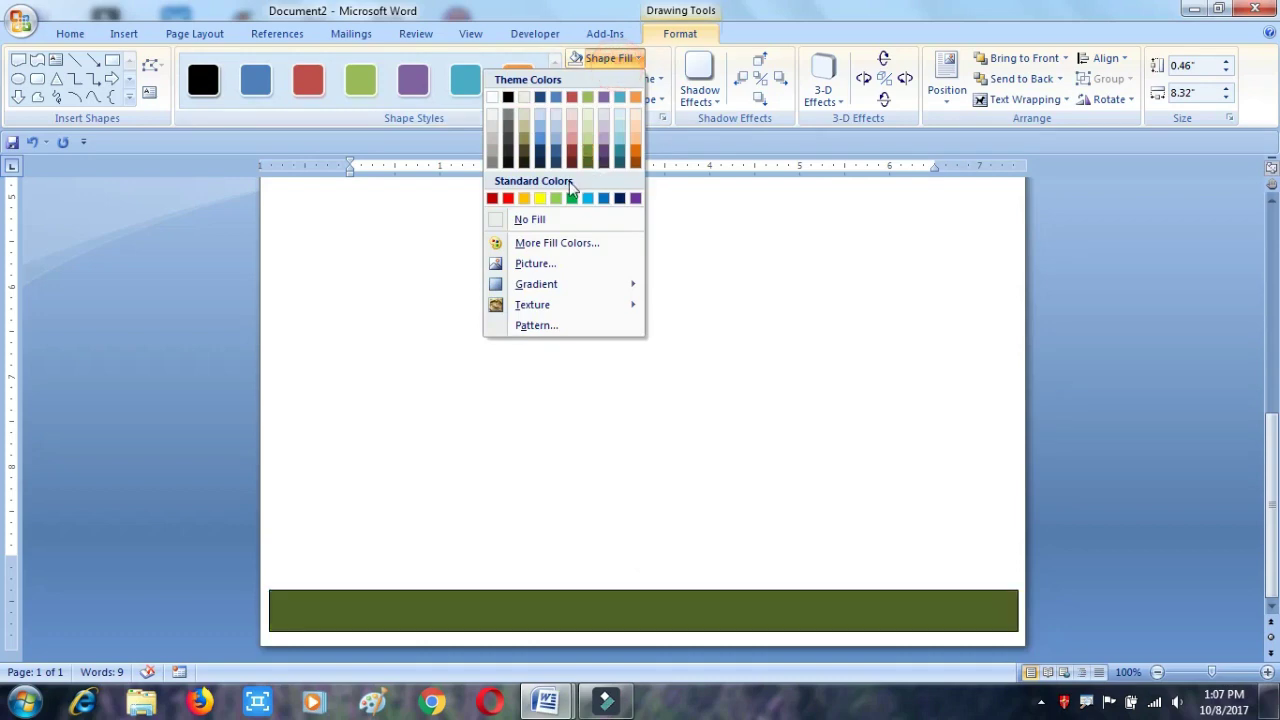
pyautogui.click(557, 129)
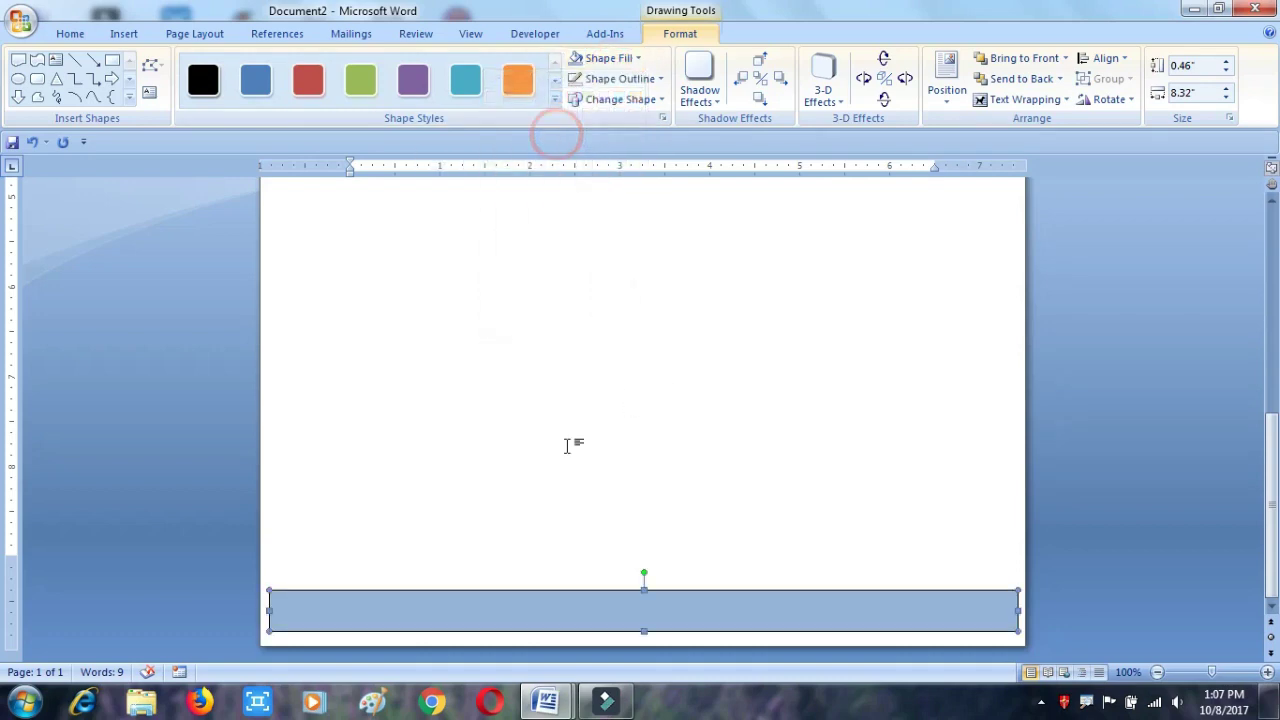
pyautogui.rightClick(556, 606)
# Type the one-line postal address, ending with its PIN code, into the light blue rectangle
pyautogui.click(452, 484)
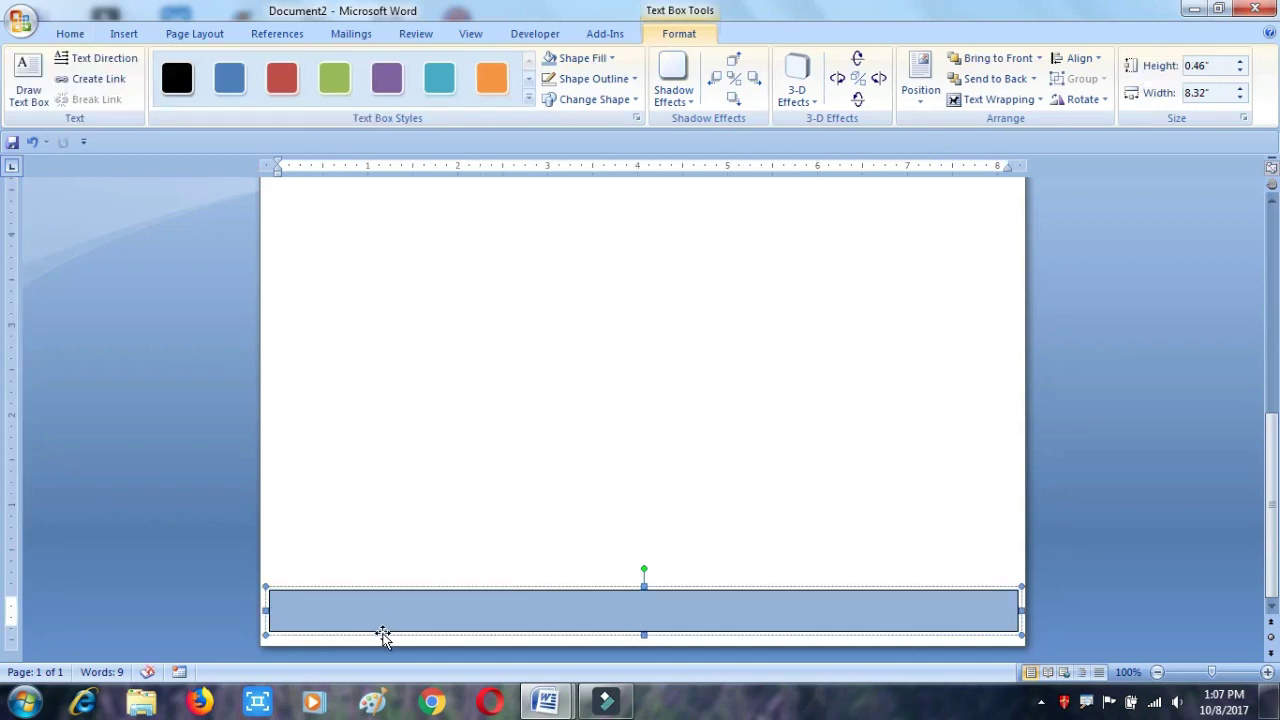
pyautogui.write('Addr')
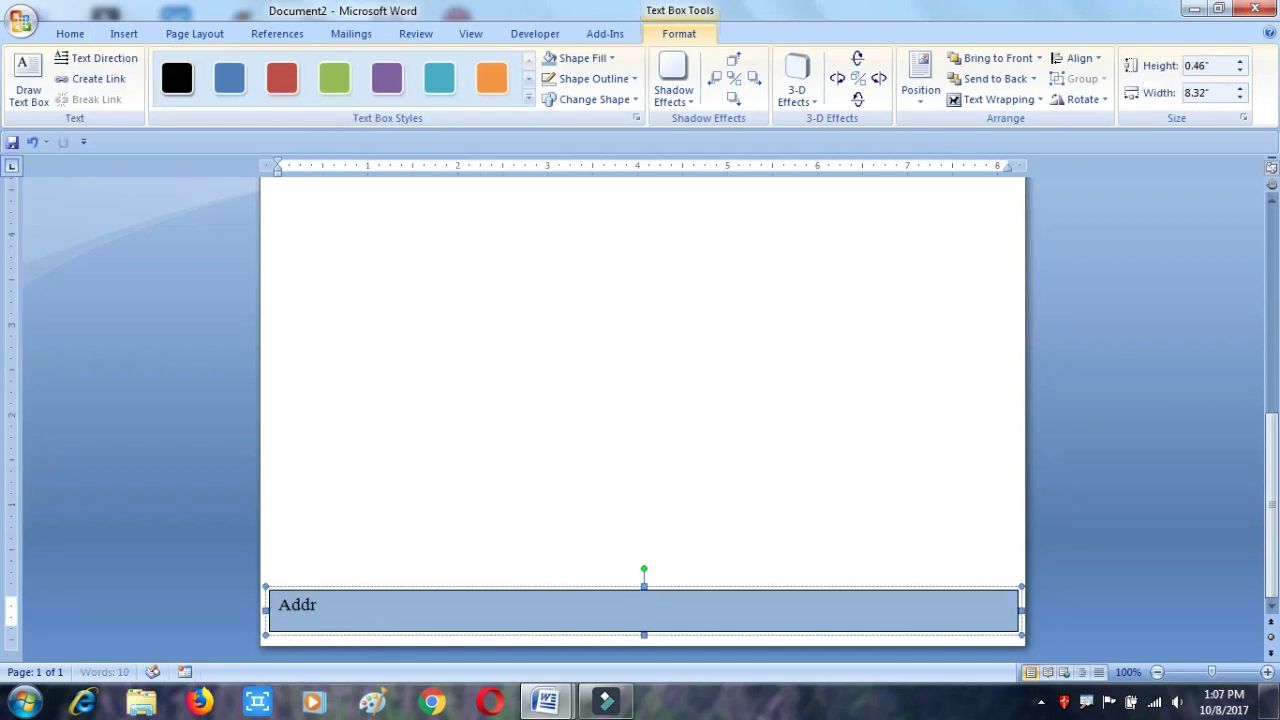
pyautogui.write('ess = ')
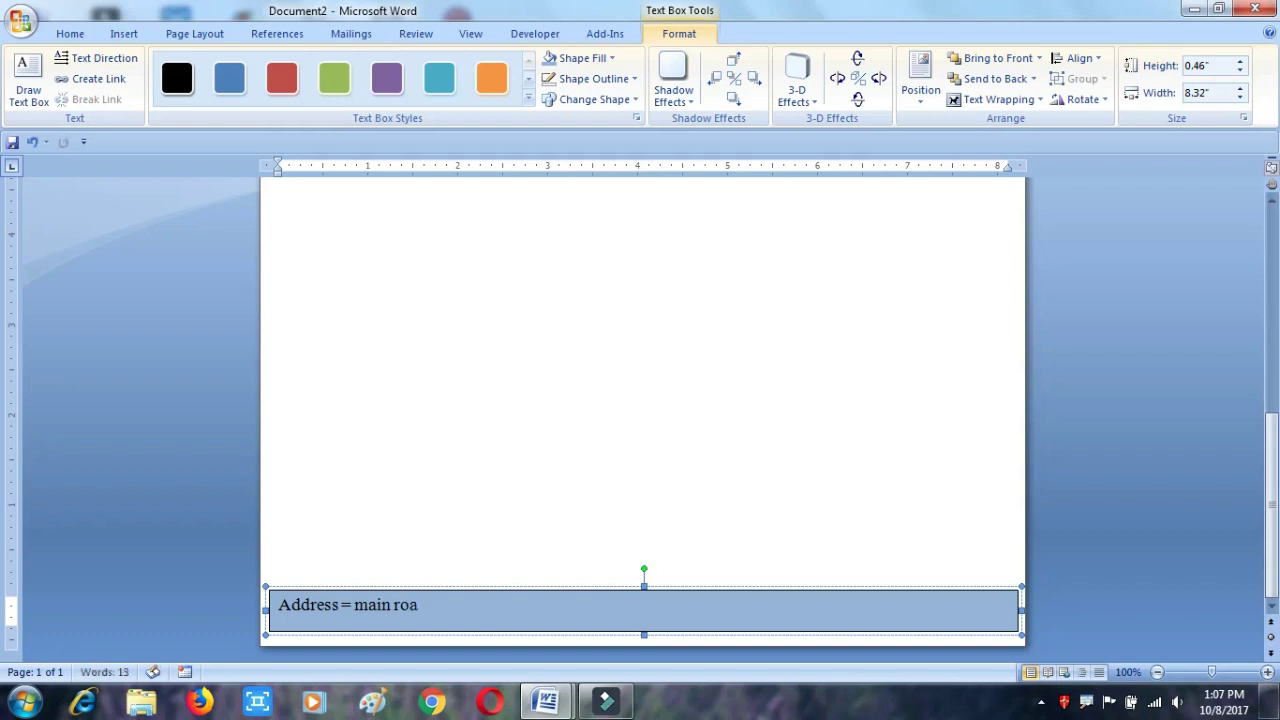
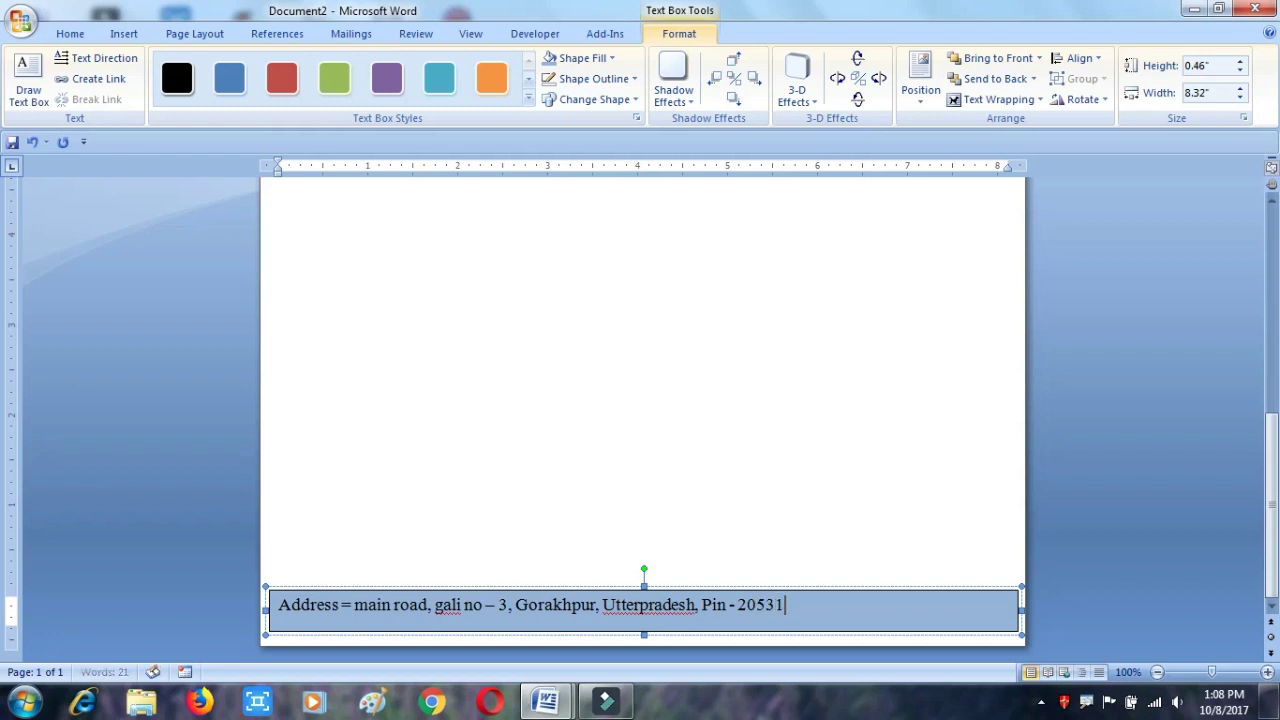
# Centre the address text in the footer box
pyautogui.moveTo(800, 605); pyautogui.dragTo(299, 593)
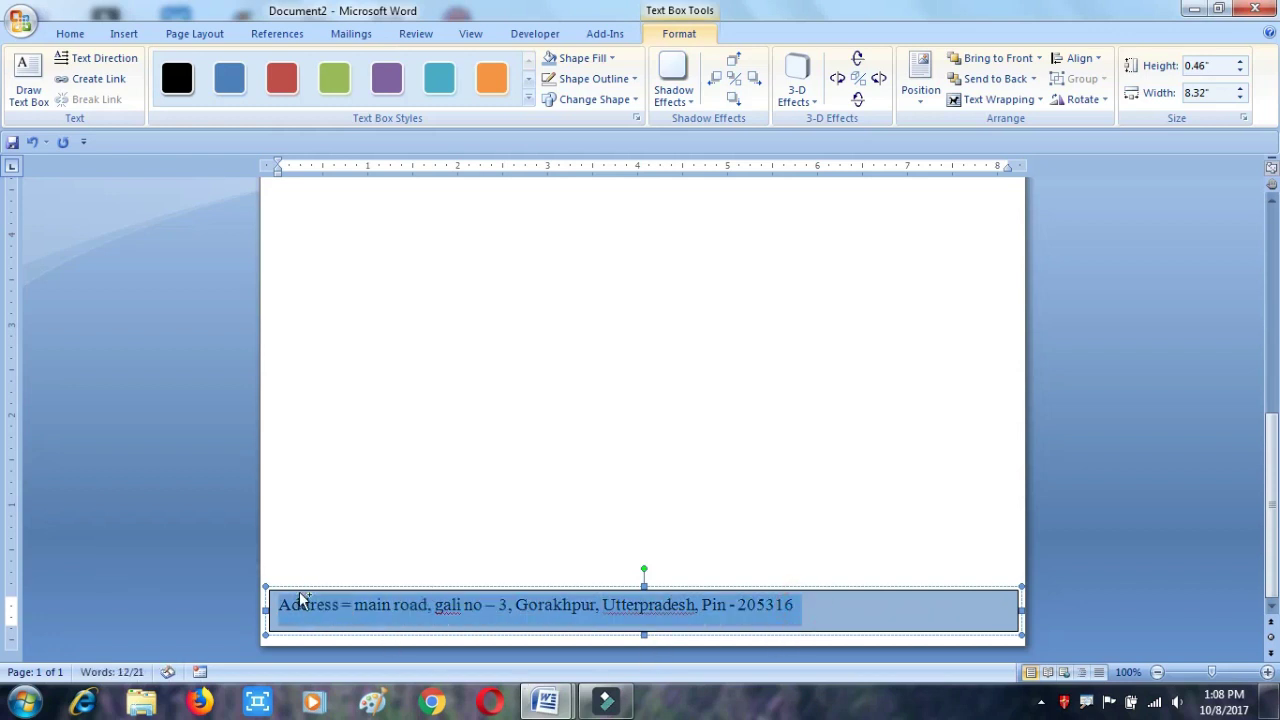
pyautogui.hotkey('ctrl', 'e')
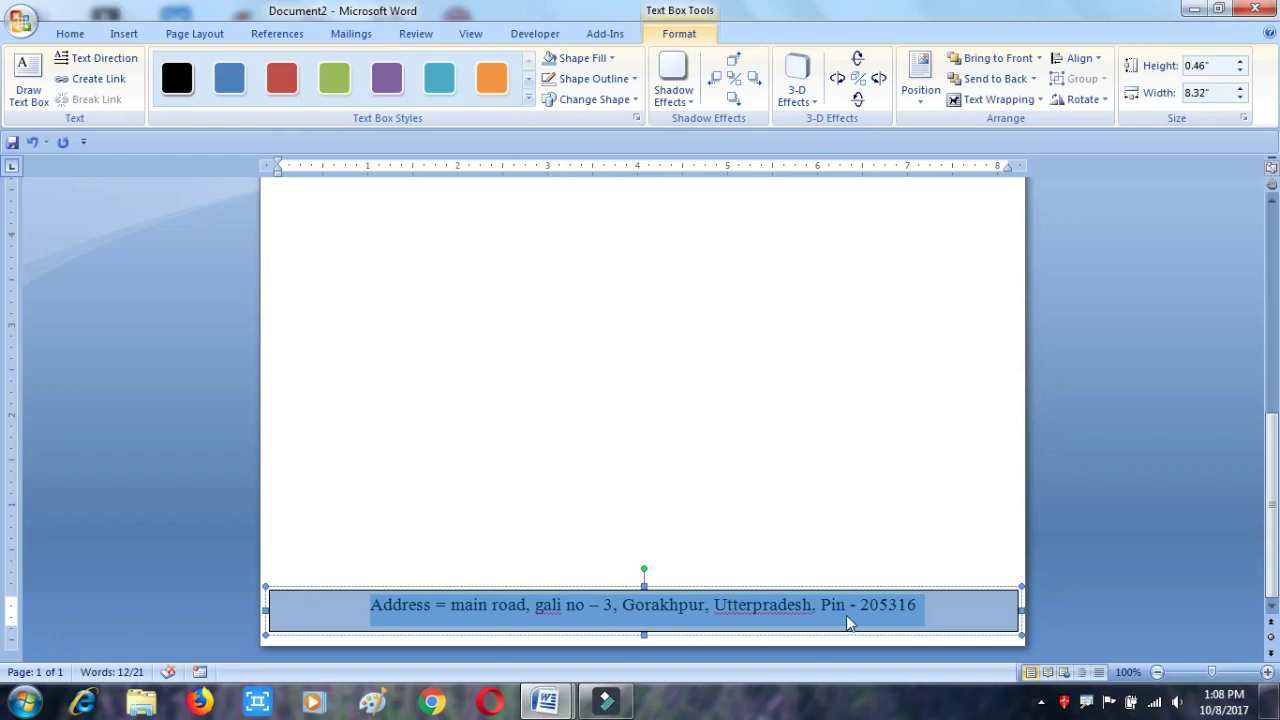
pyautogui.click(950, 612)
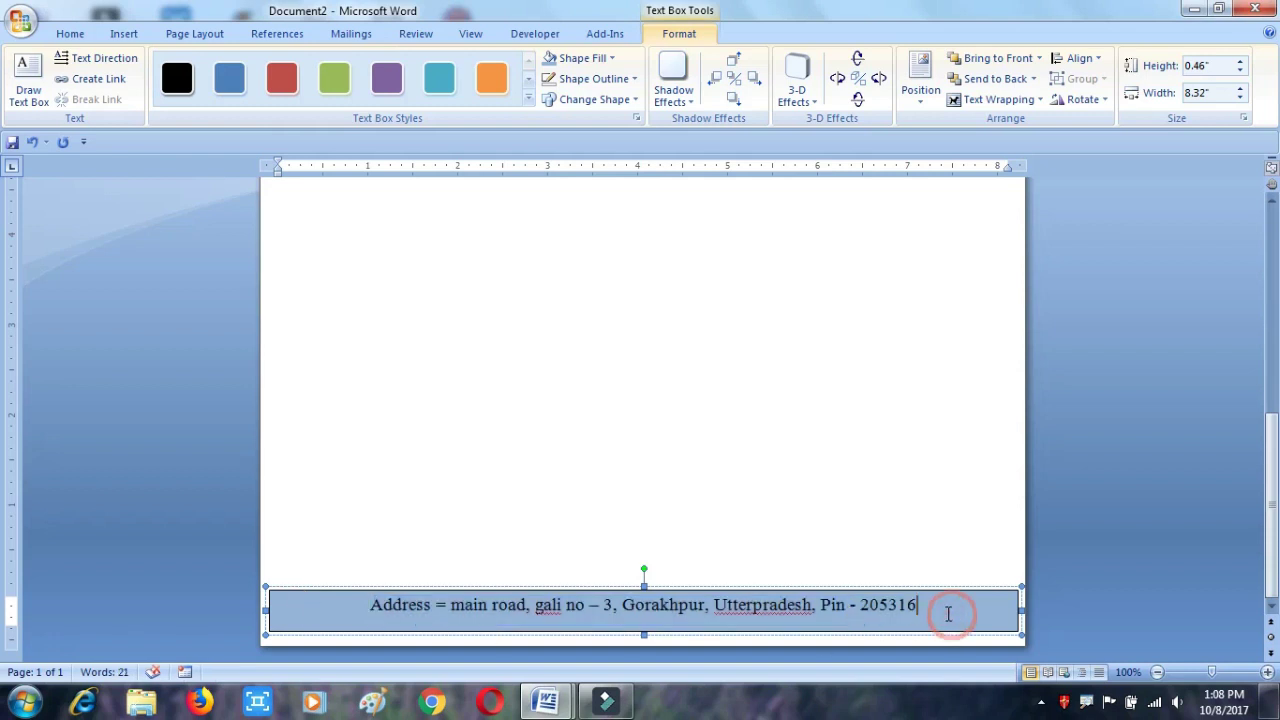
pyautogui.click(645, 627)
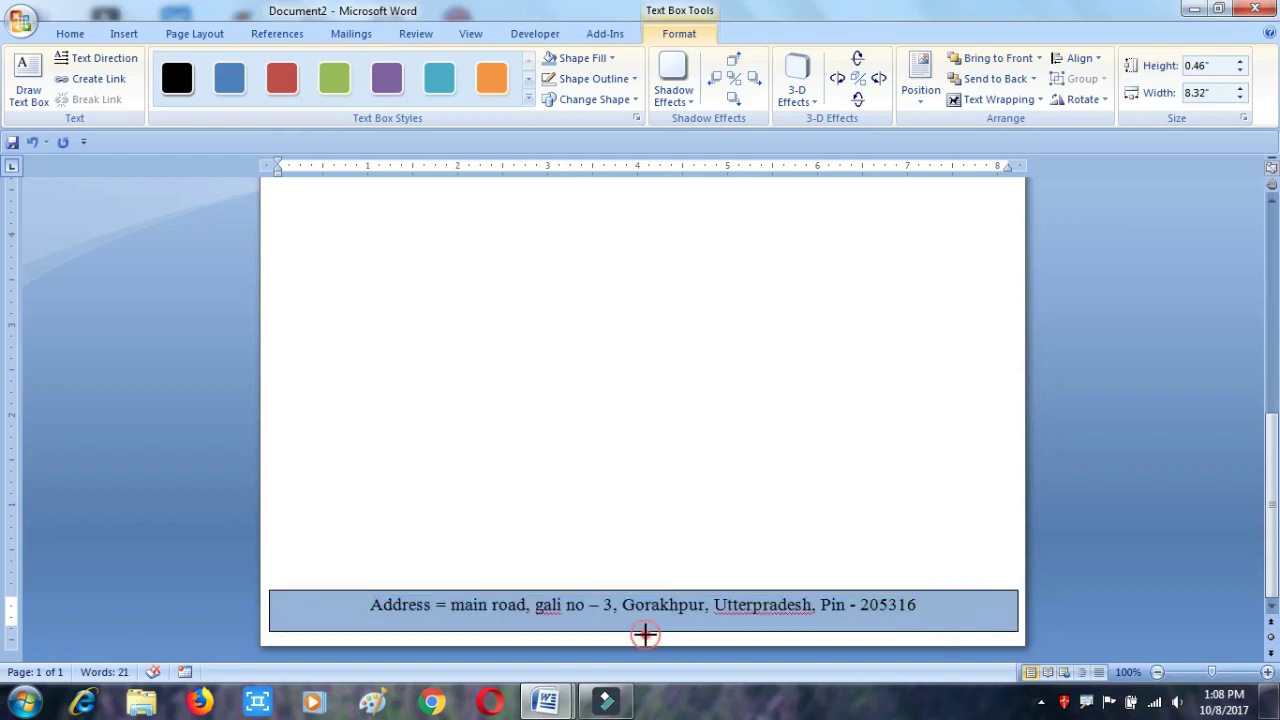
pyautogui.click(688, 607)
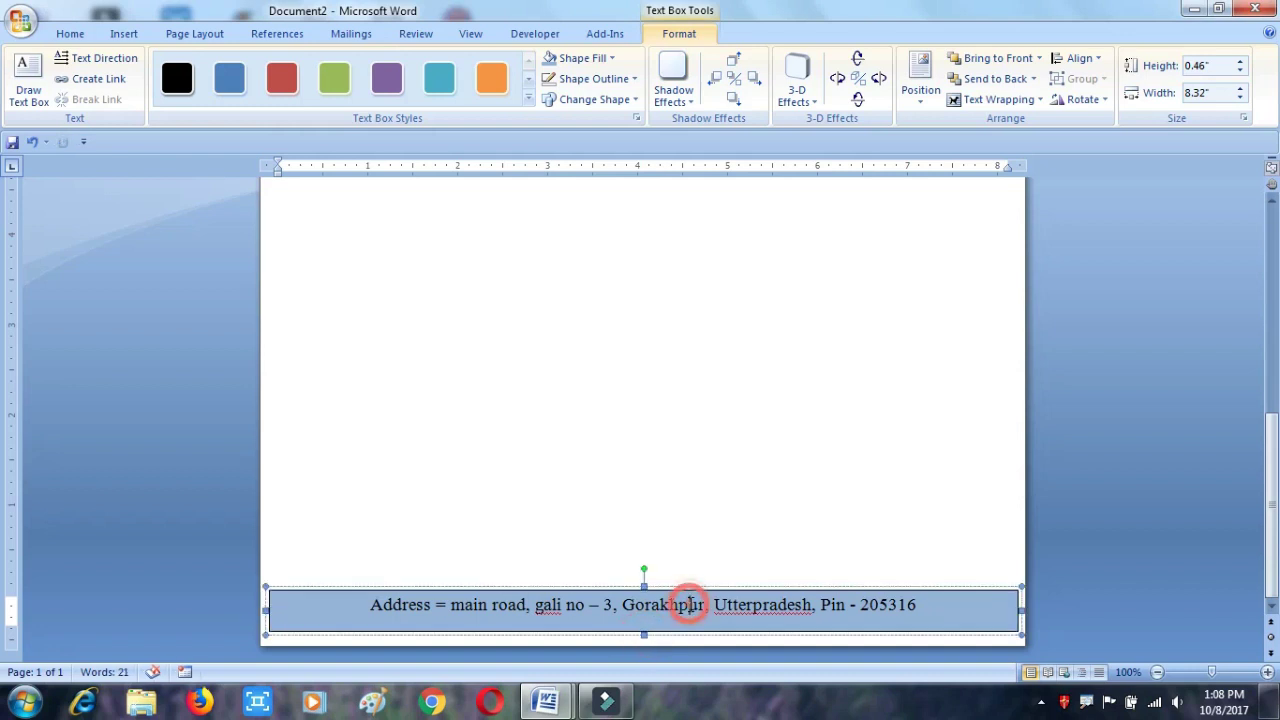
pyautogui.moveTo(940, 603); pyautogui.dragTo(372, 610)
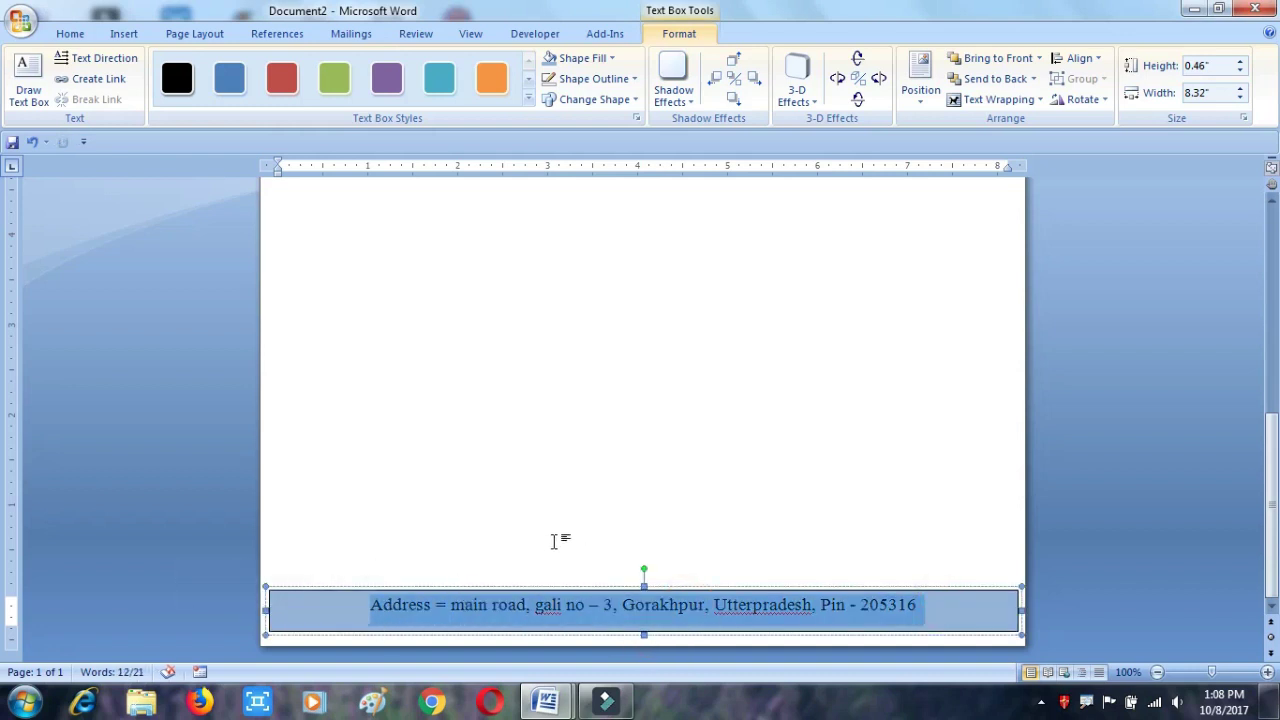
# Open the footer box's Position presets and close them without applying one
pyautogui.click(678, 33)
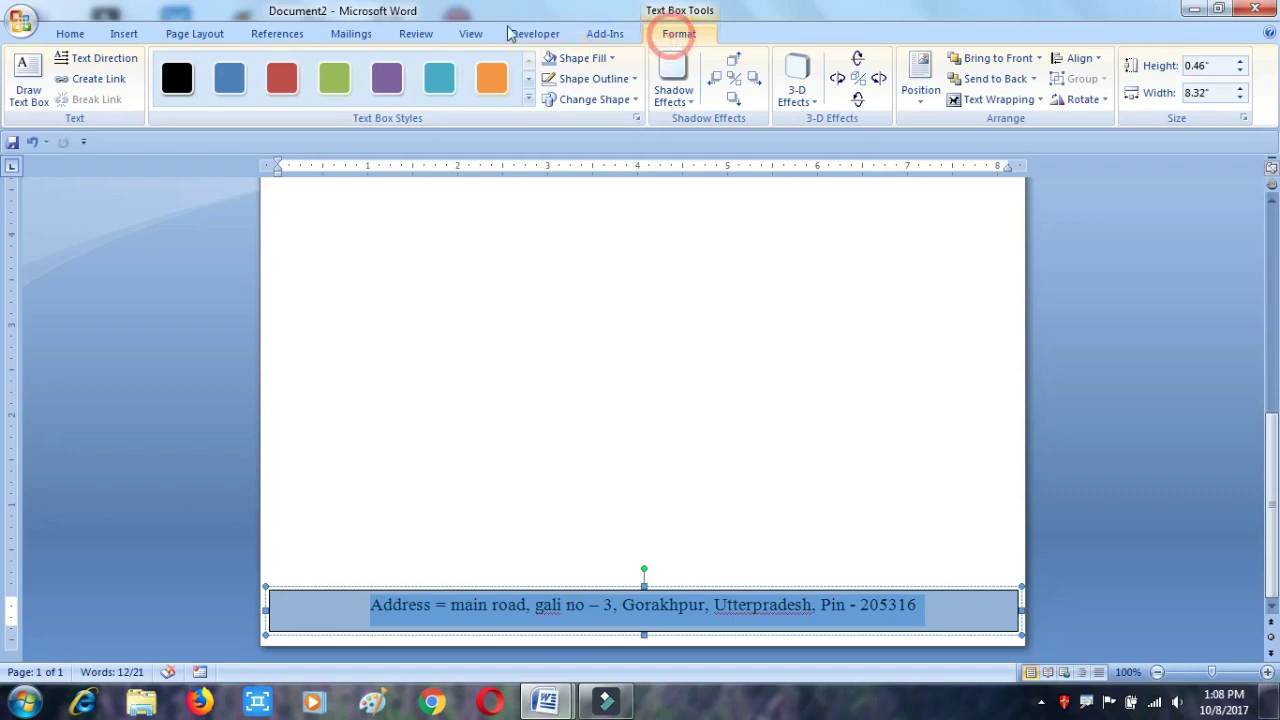
pyautogui.click(72, 35)
pyautogui.click(123, 34)
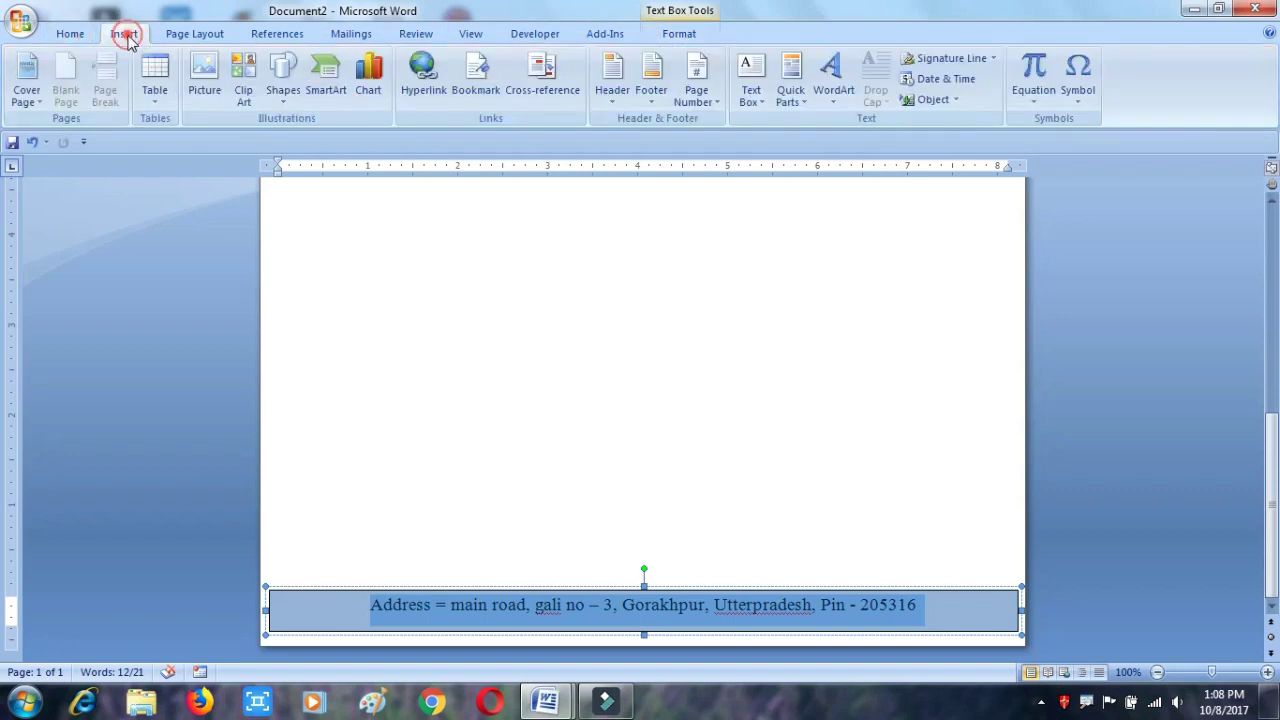
pyautogui.click(680, 36)
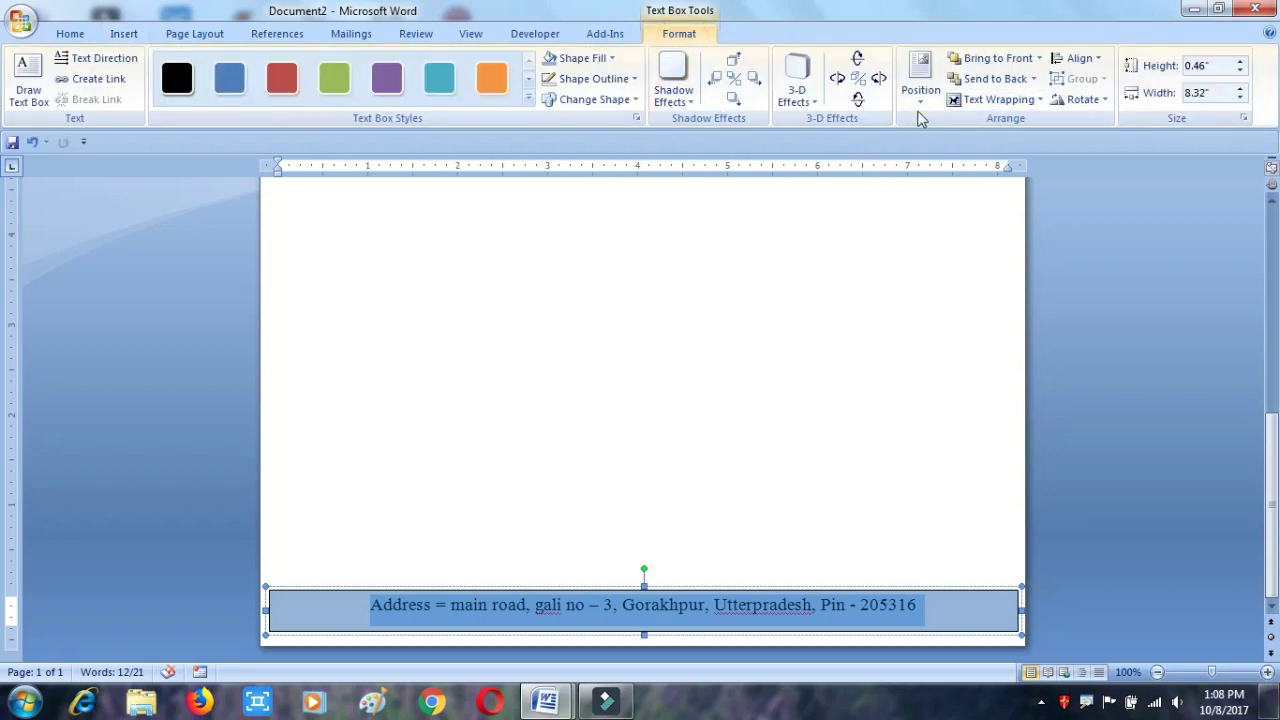
pyautogui.click(920, 95)
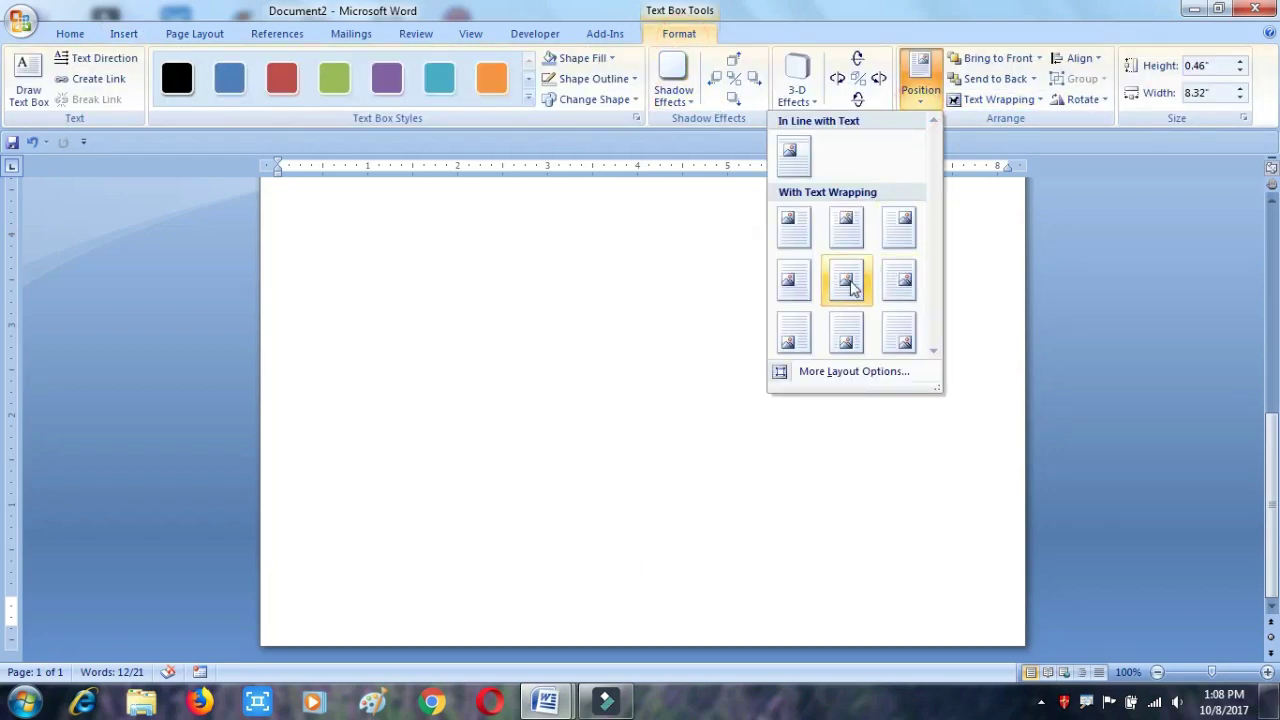
pyautogui.click(620, 260)
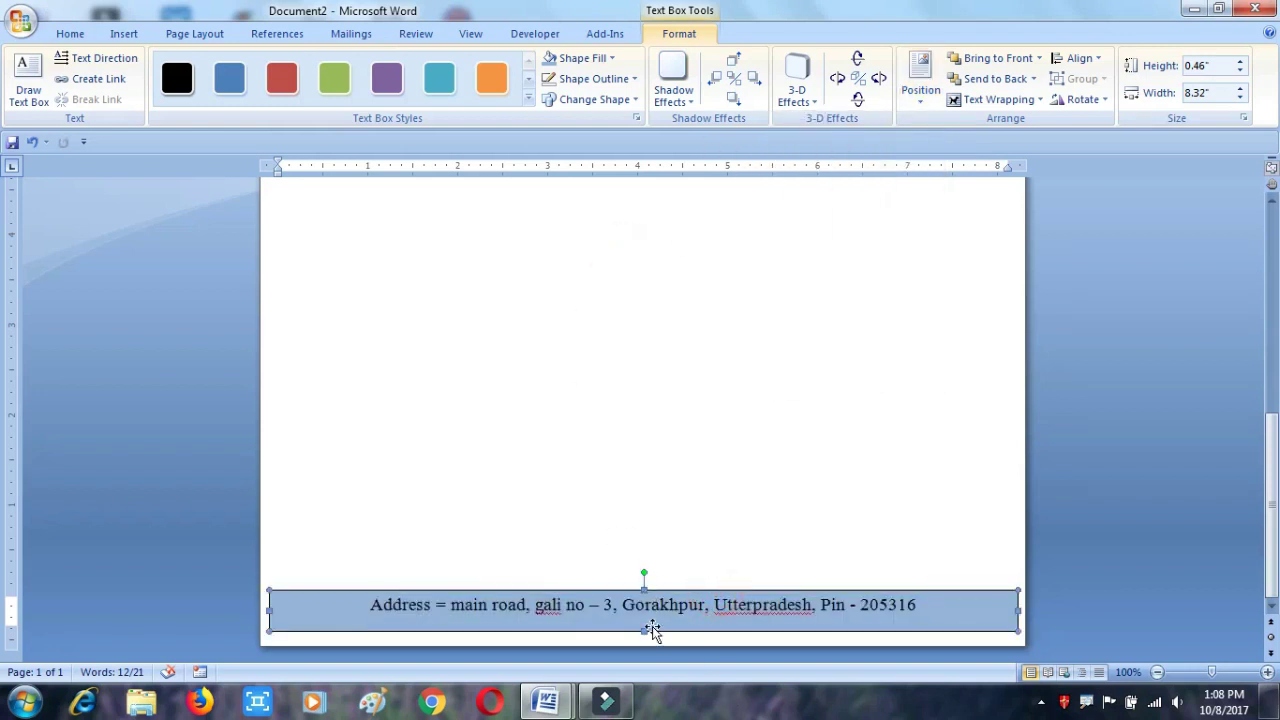
# Shrink the footer box to 0.37" high and nudge it down to the page bottom
pyautogui.moveTo(644, 630); pyautogui.dragTo(644, 622)
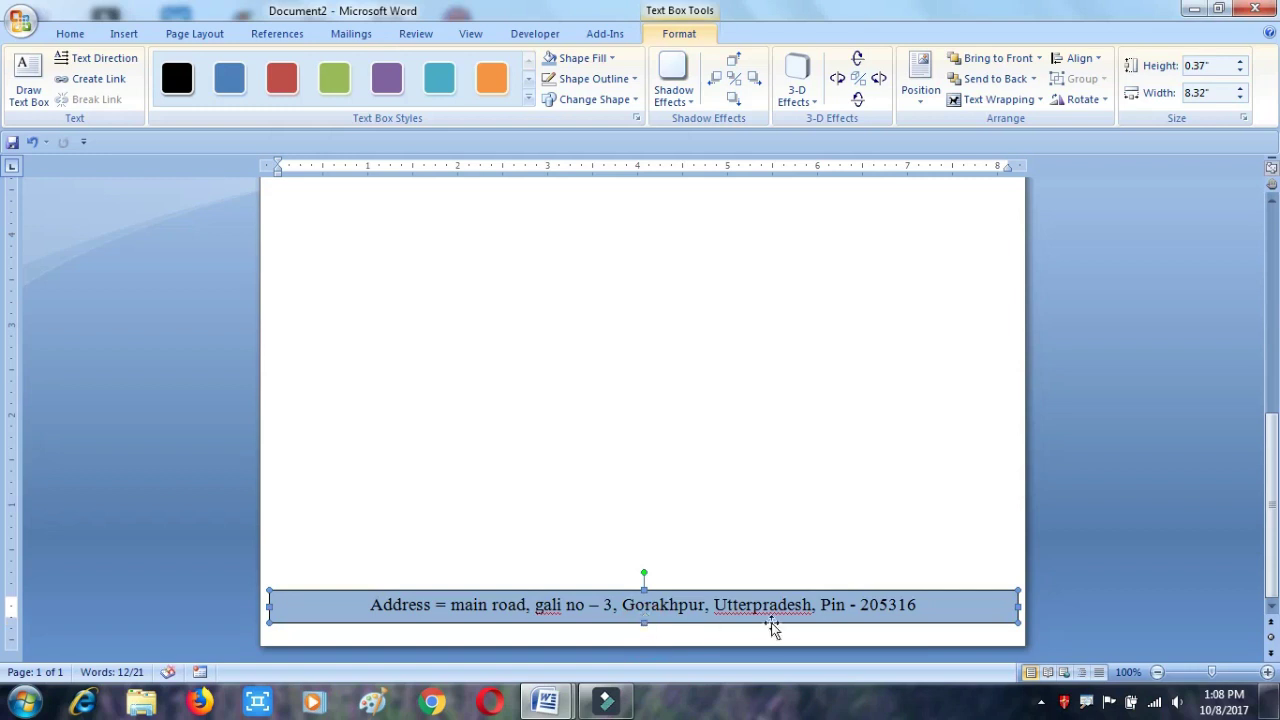
pyautogui.moveTo(960, 589); pyautogui.dragTo(962, 591)
pyautogui.hotkey('ctrl', 'Down')
pyautogui.hotkey('ctrl', 'Down')
pyautogui.hotkey('ctrl', 'Down')
pyautogui.hotkey('ctrl', 'Down')
pyautogui.hotkey('ctrl', 'Down')
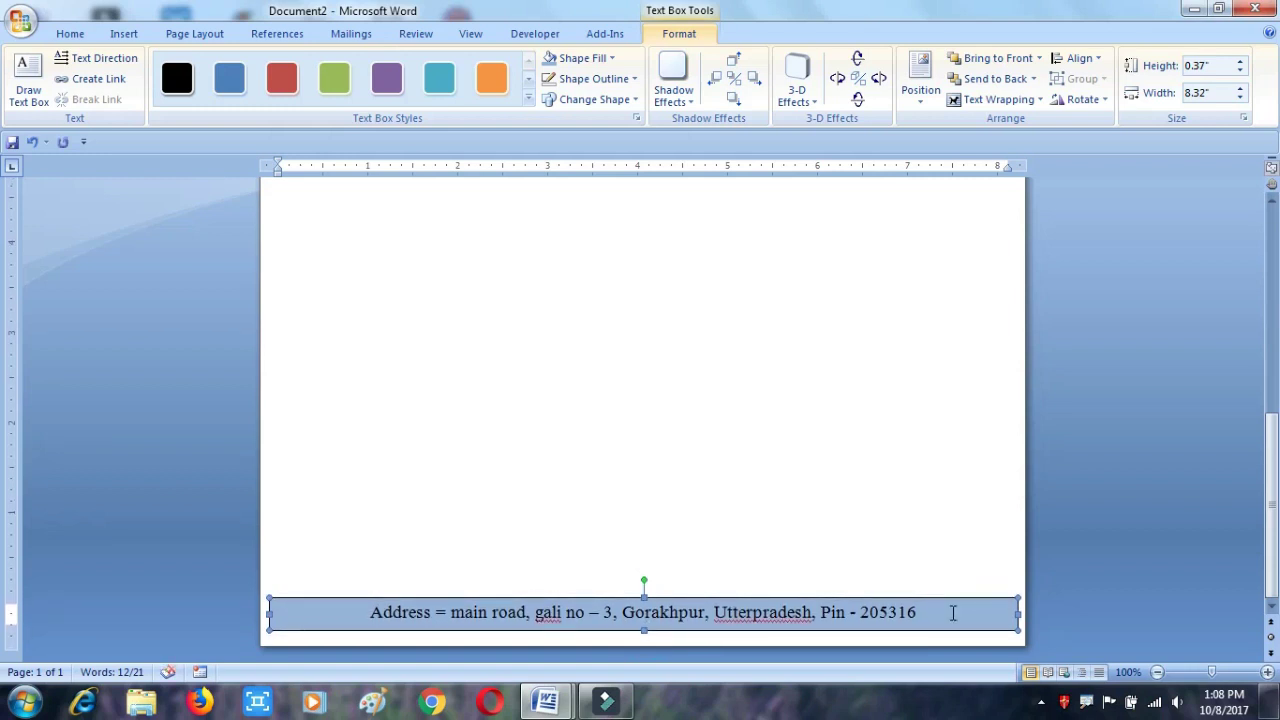
pyautogui.moveTo(934, 613); pyautogui.dragTo(309, 611)
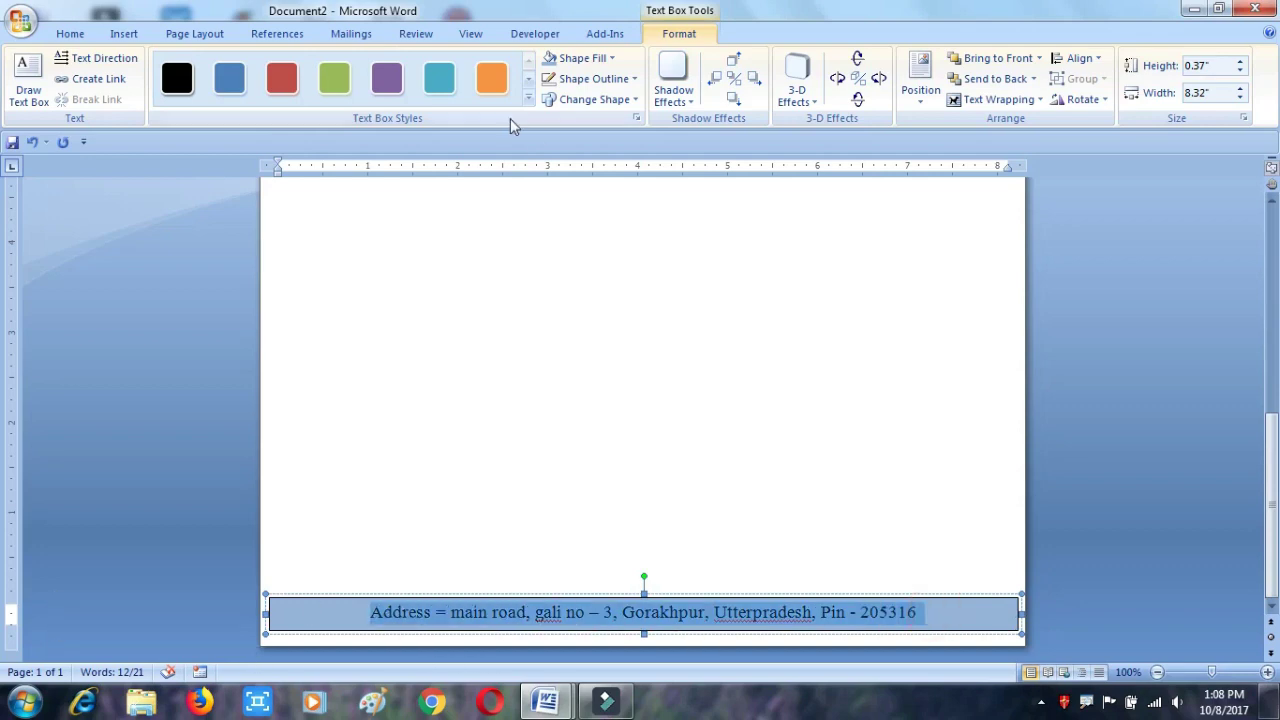
# Colour the address text light grey (White, Darker 5%)
pyautogui.click(124, 34)
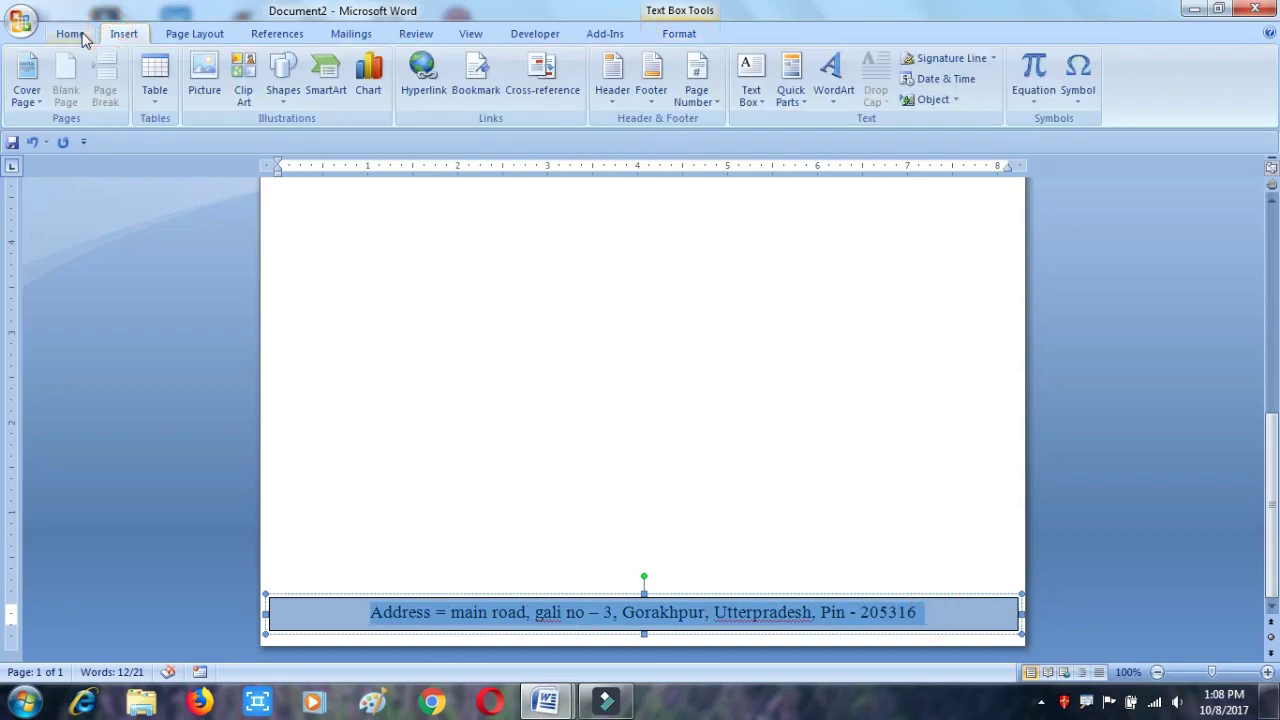
pyautogui.click(70, 34)
pyautogui.click(383, 92)
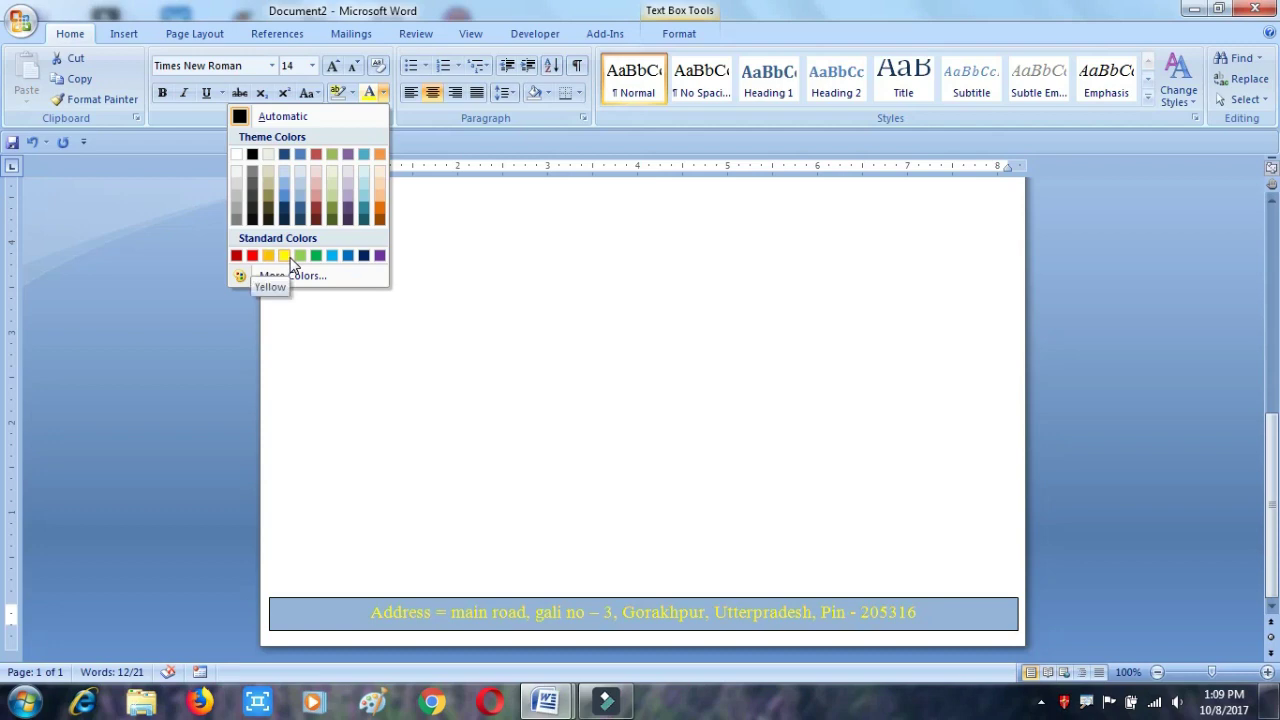
pyautogui.click(238, 178)
pyautogui.click(975, 602)
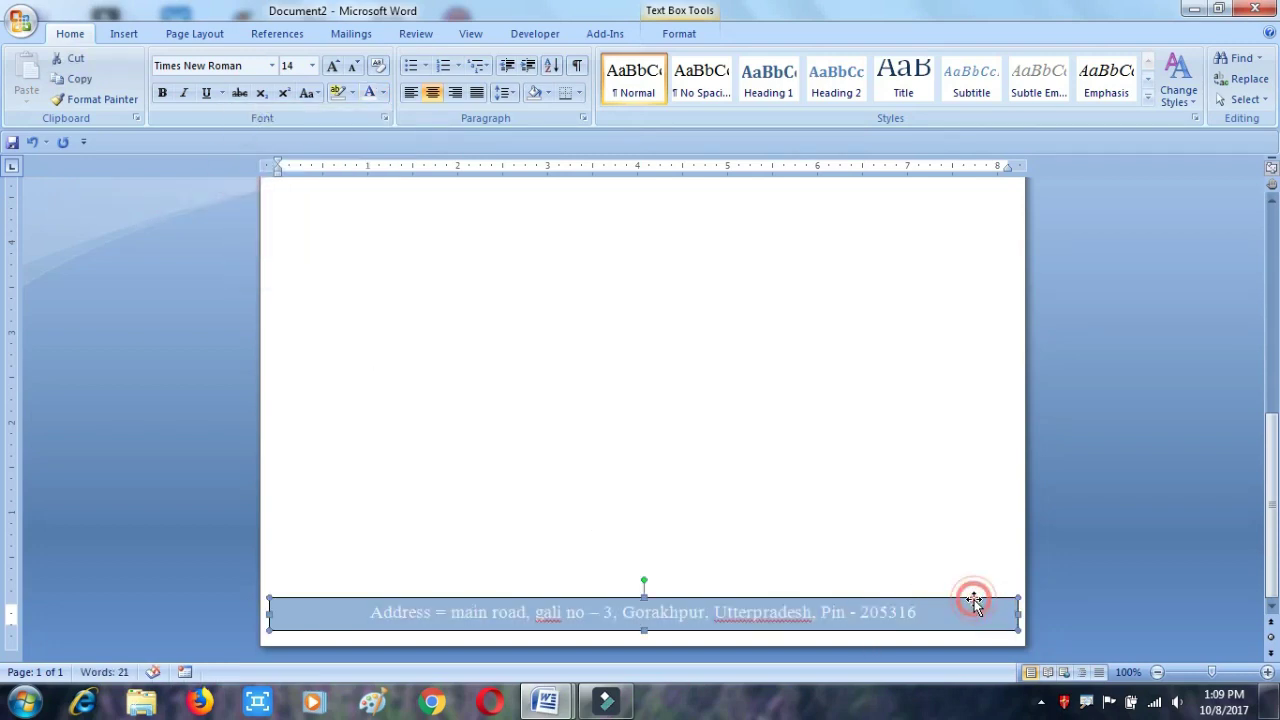
# Fill the footer box with dark blue
pyautogui.click(679, 33)
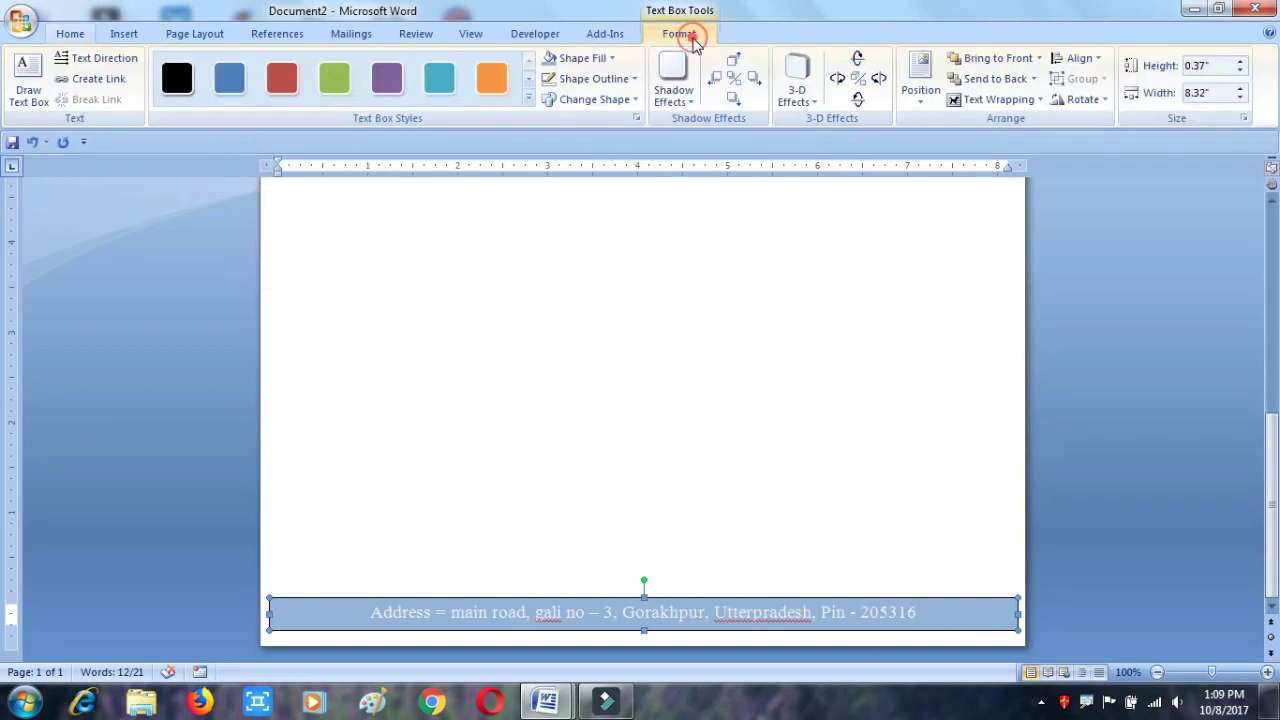
pyautogui.click(610, 58)
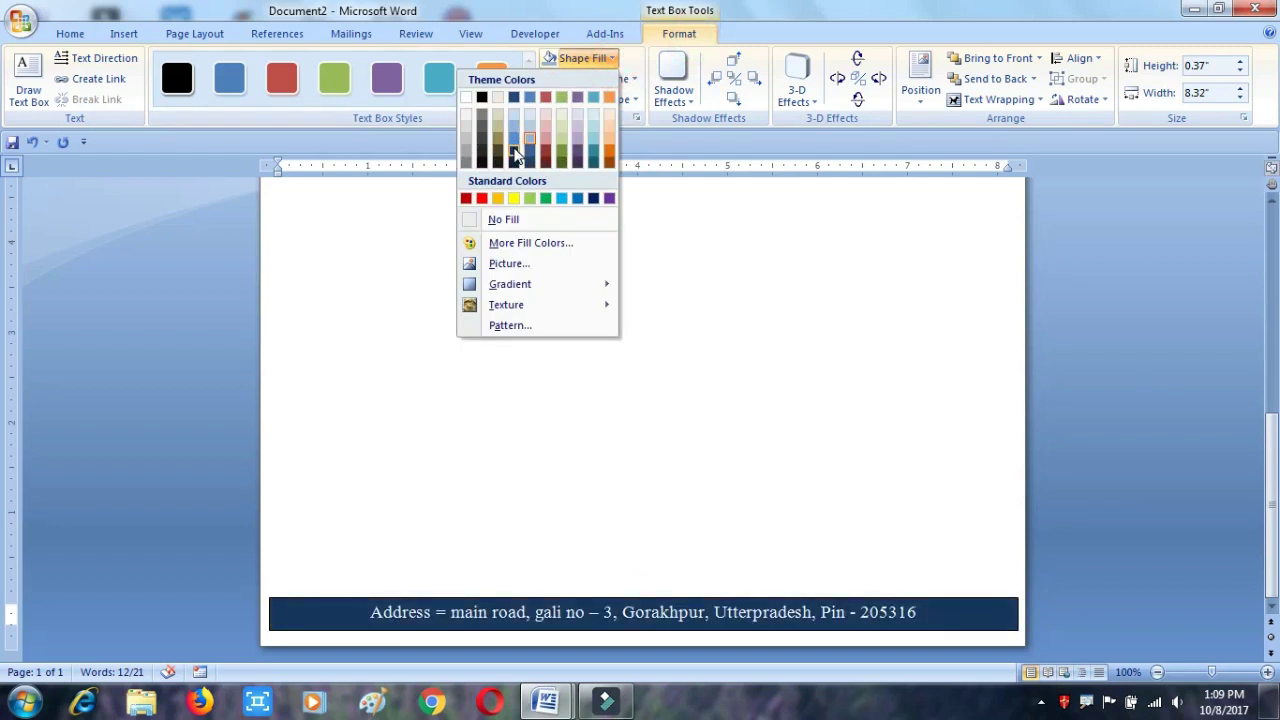
pyautogui.click(514, 150)
pyautogui.click(938, 610)
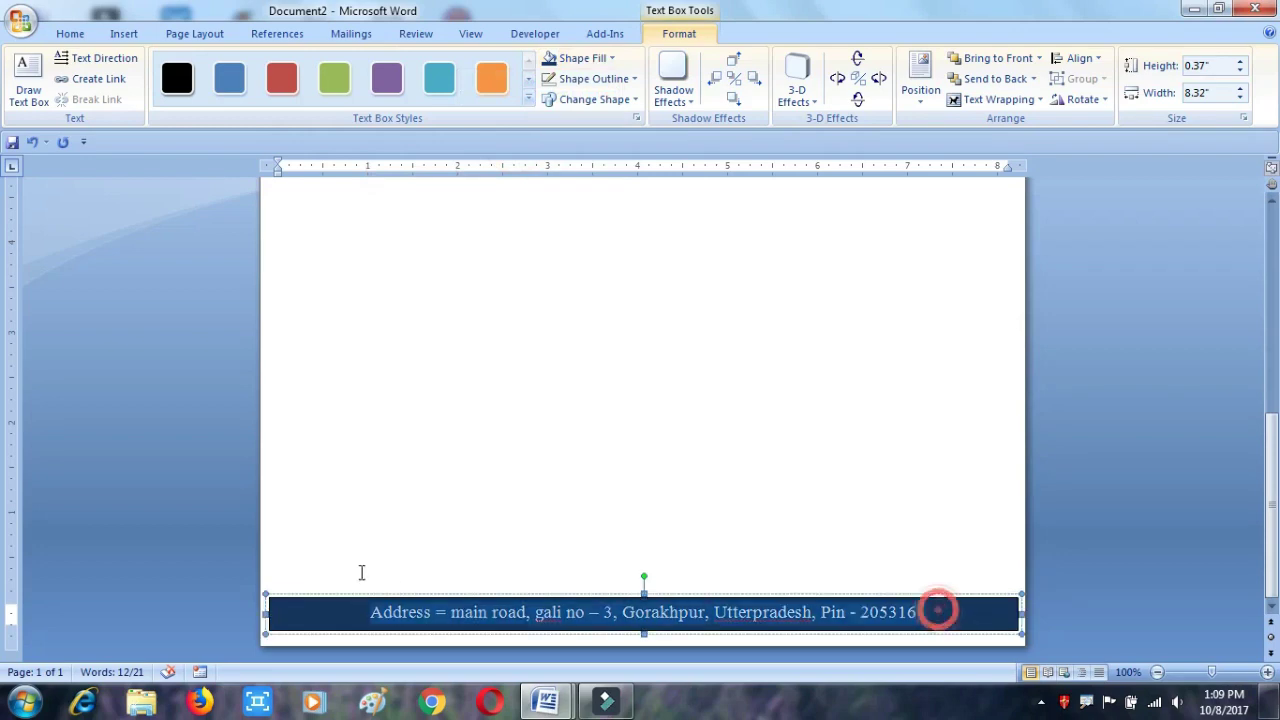
# Make the address text bold and zoom out to view the whole page
pyautogui.click(72, 34)
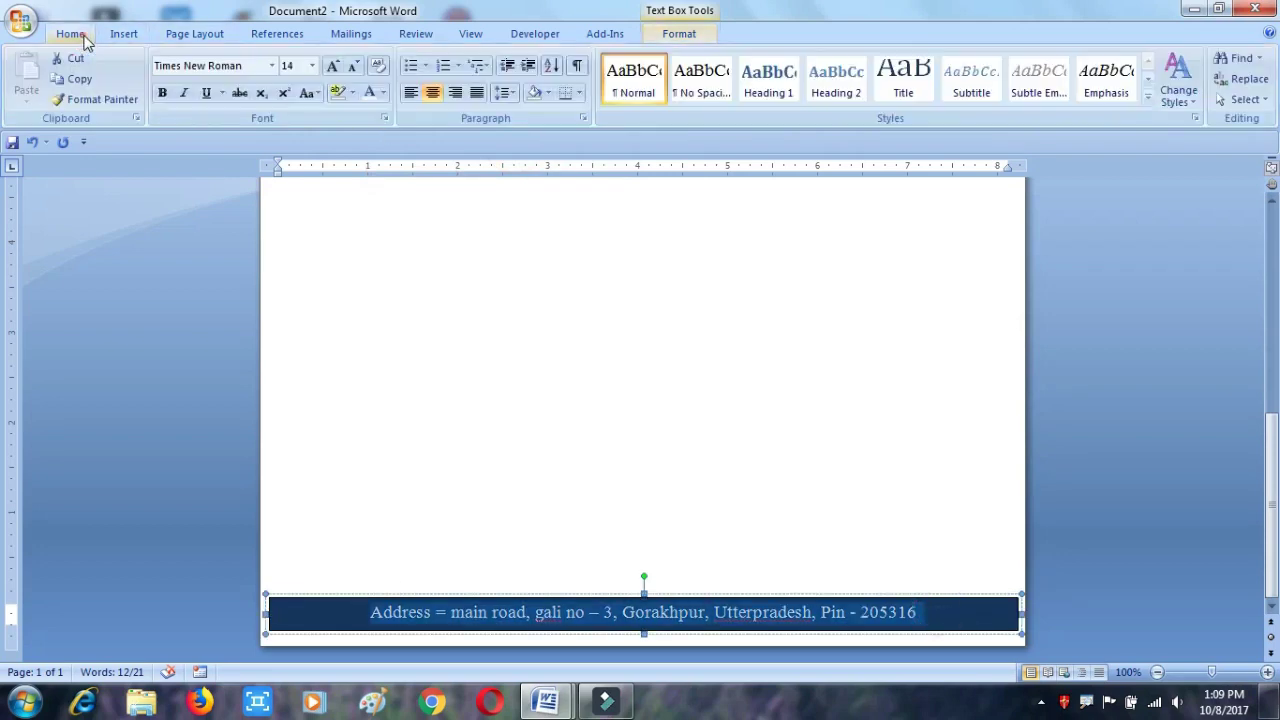
pyautogui.click(163, 93)
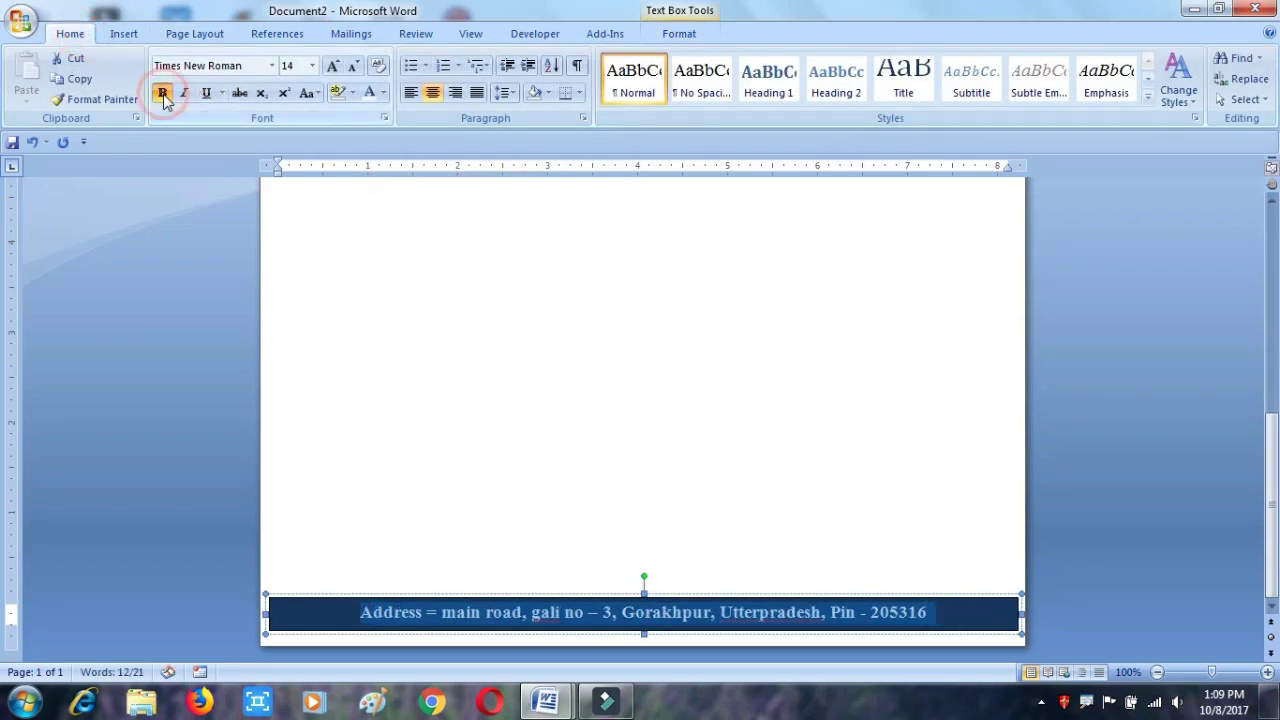
pyautogui.click(954, 620)
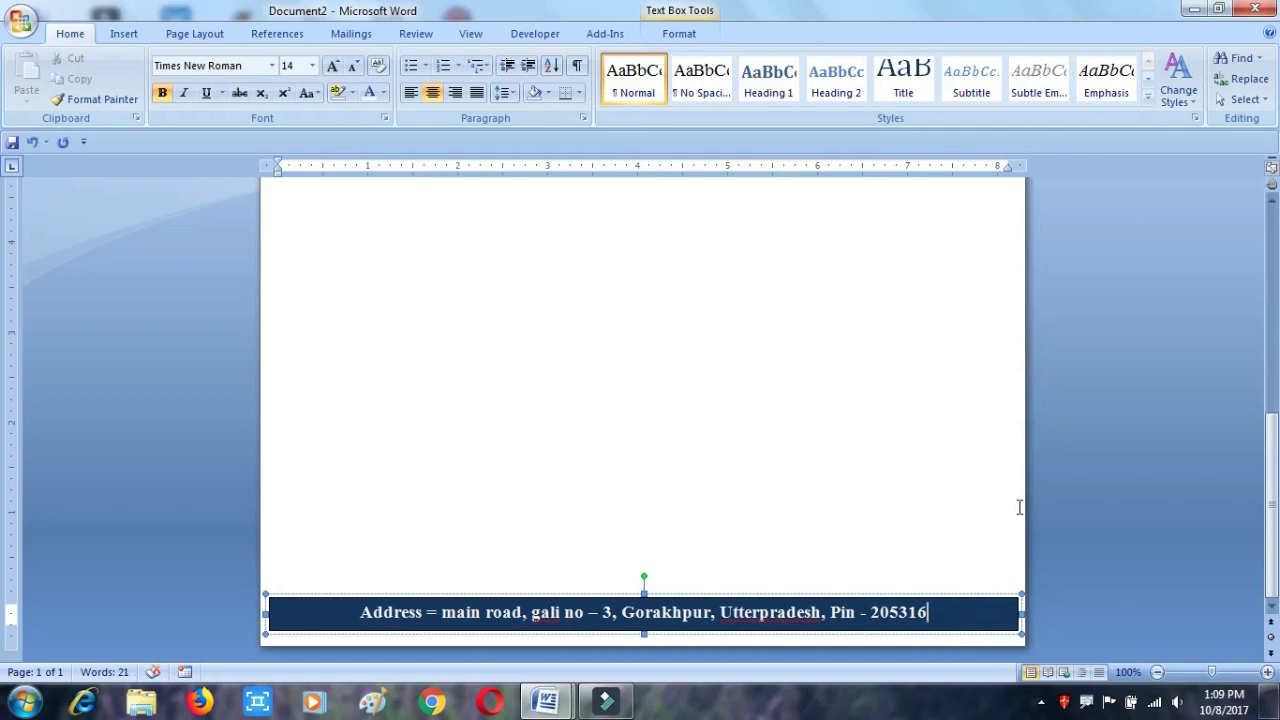
pyautogui.click(1157, 672)
pyautogui.click(1157, 672)
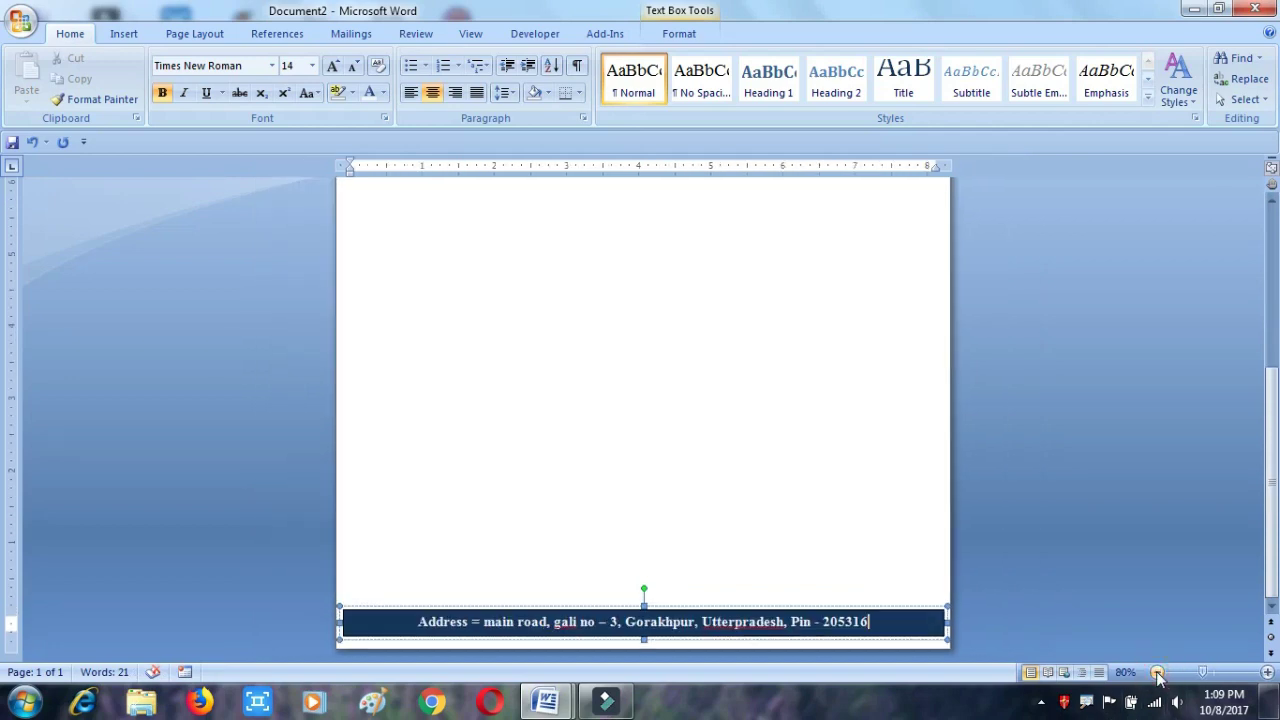
pyautogui.click(1157, 672)
pyautogui.click(1157, 672)
pyautogui.click(1157, 672)
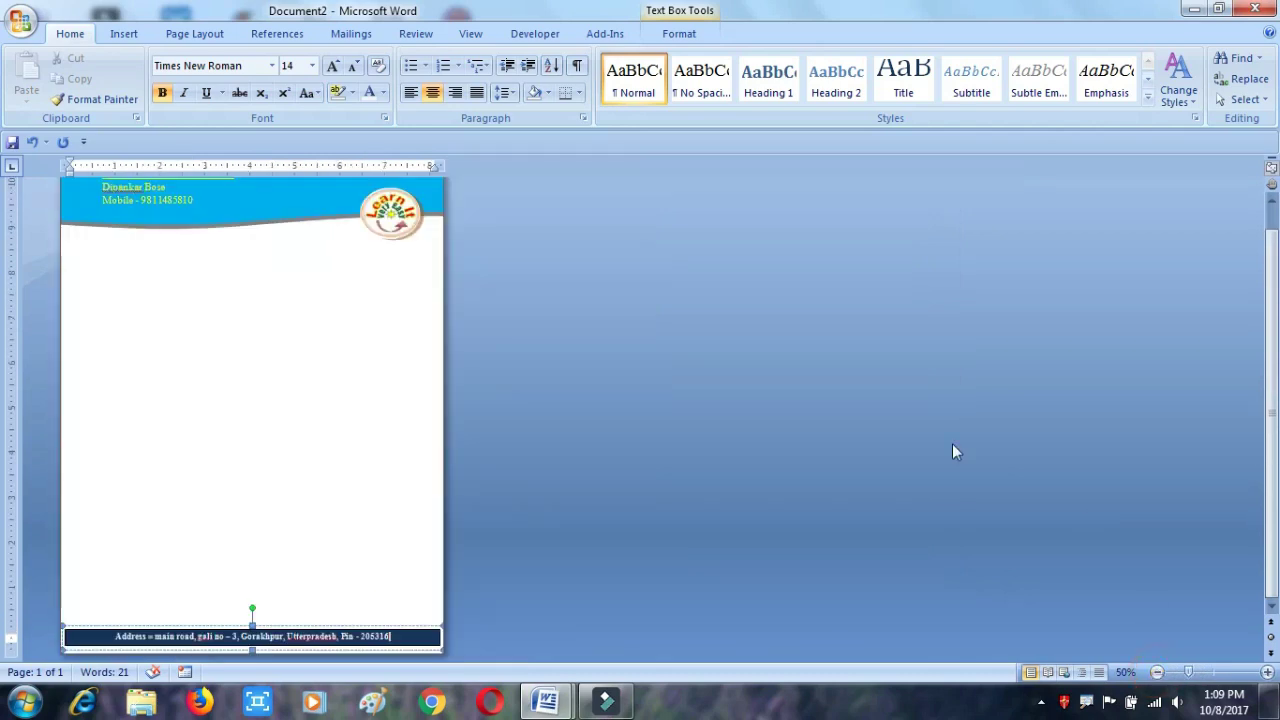
# Scroll and zoom around the page to review the yellow-text header and navy address footer
pyautogui.scroll(1, 251, 366)
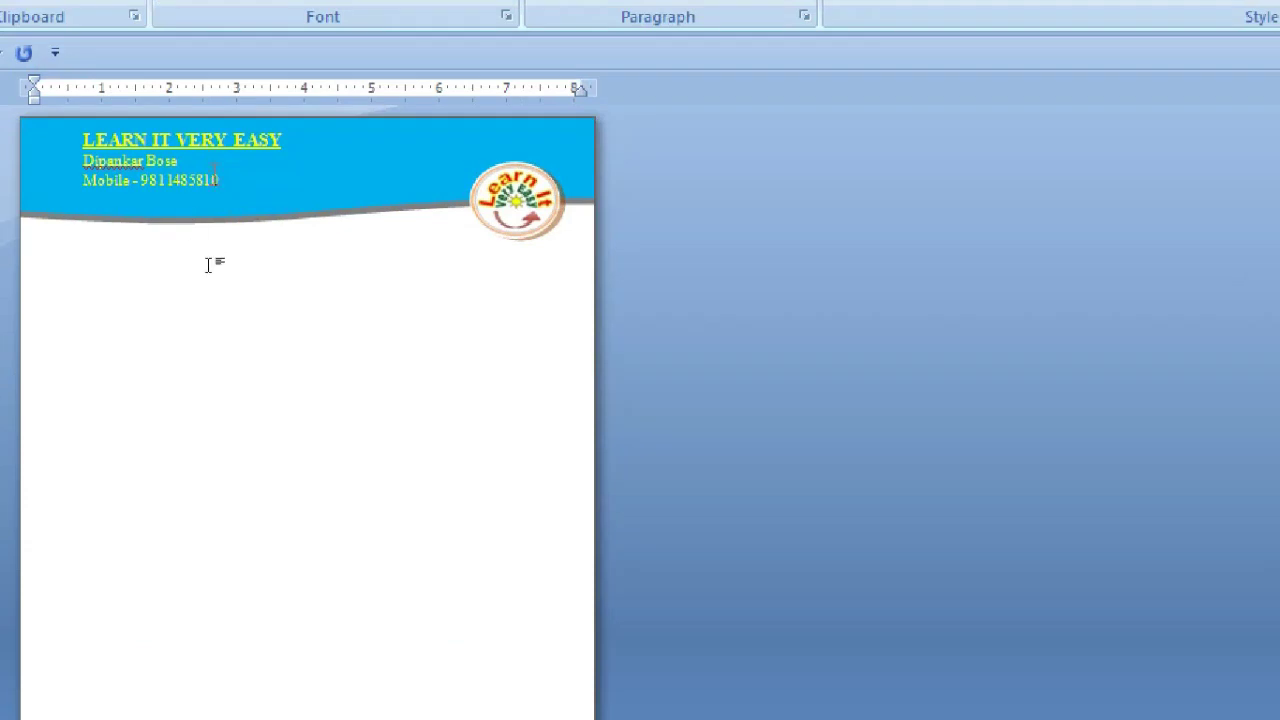
pyautogui.scroll(-1, 249, 358)
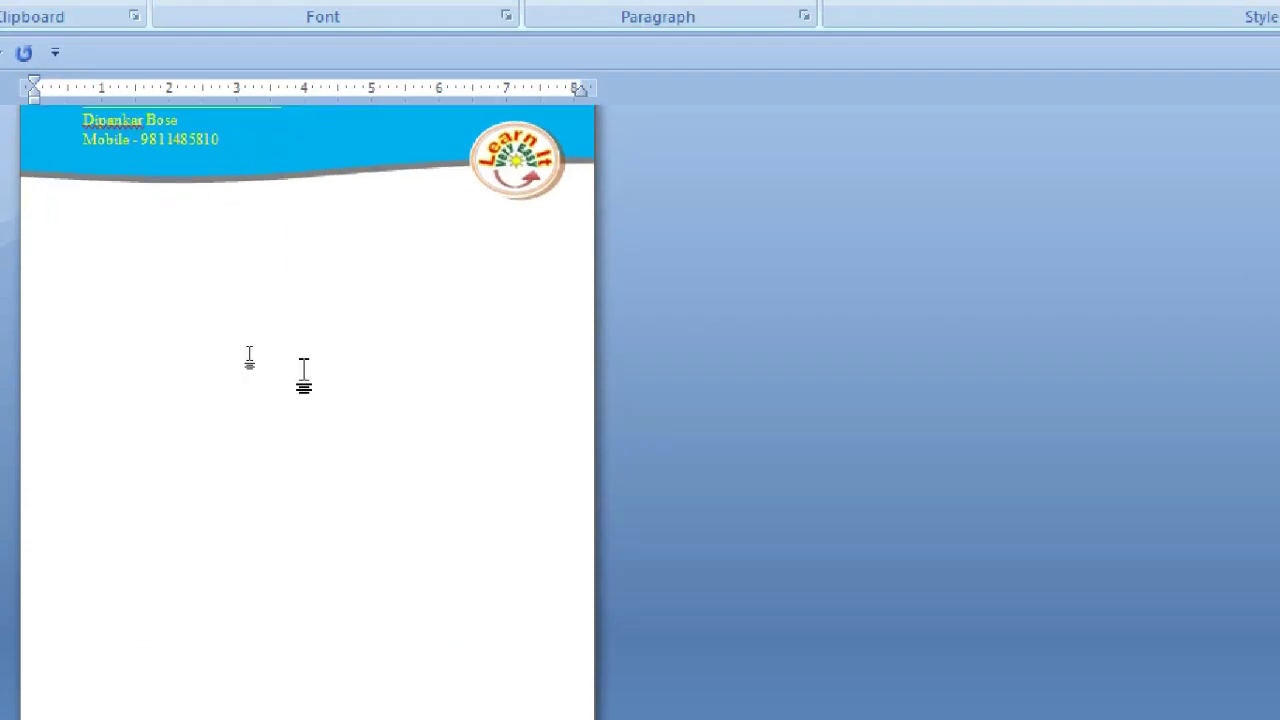
pyautogui.click(260, 603)
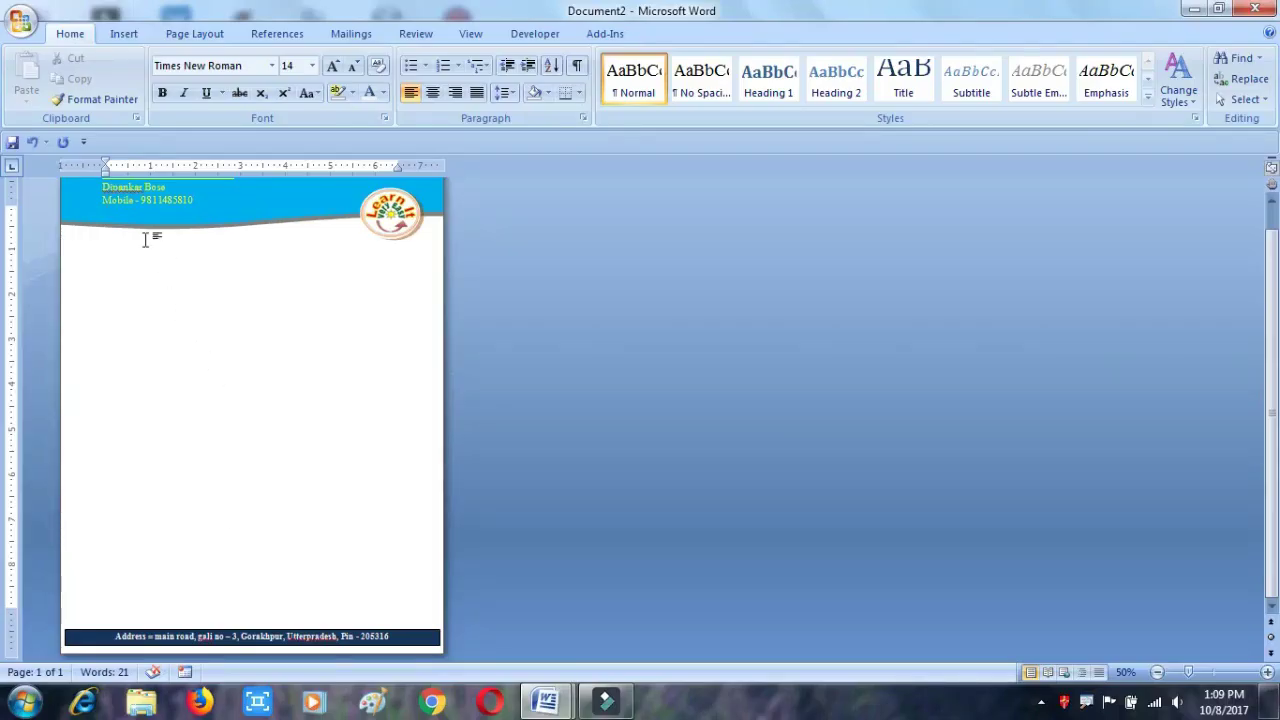
pyautogui.scroll(1, 327, 443)
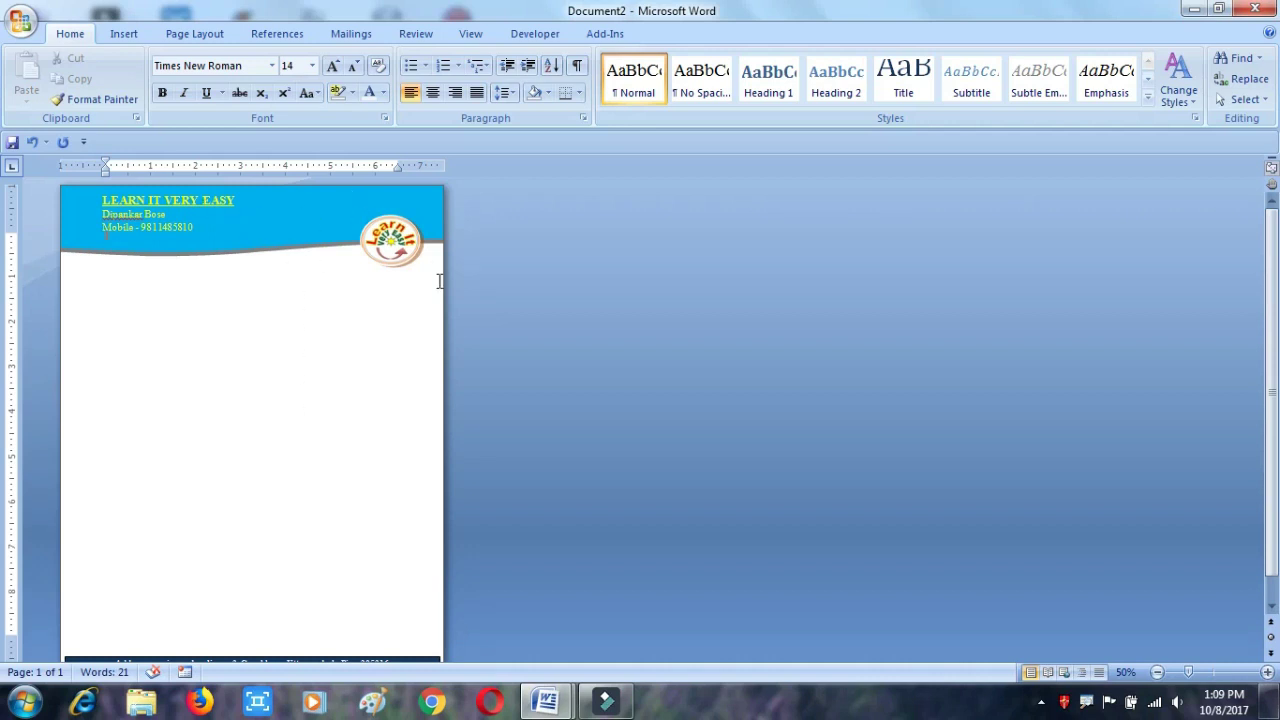
pyautogui.scroll(-1, 336, 405)
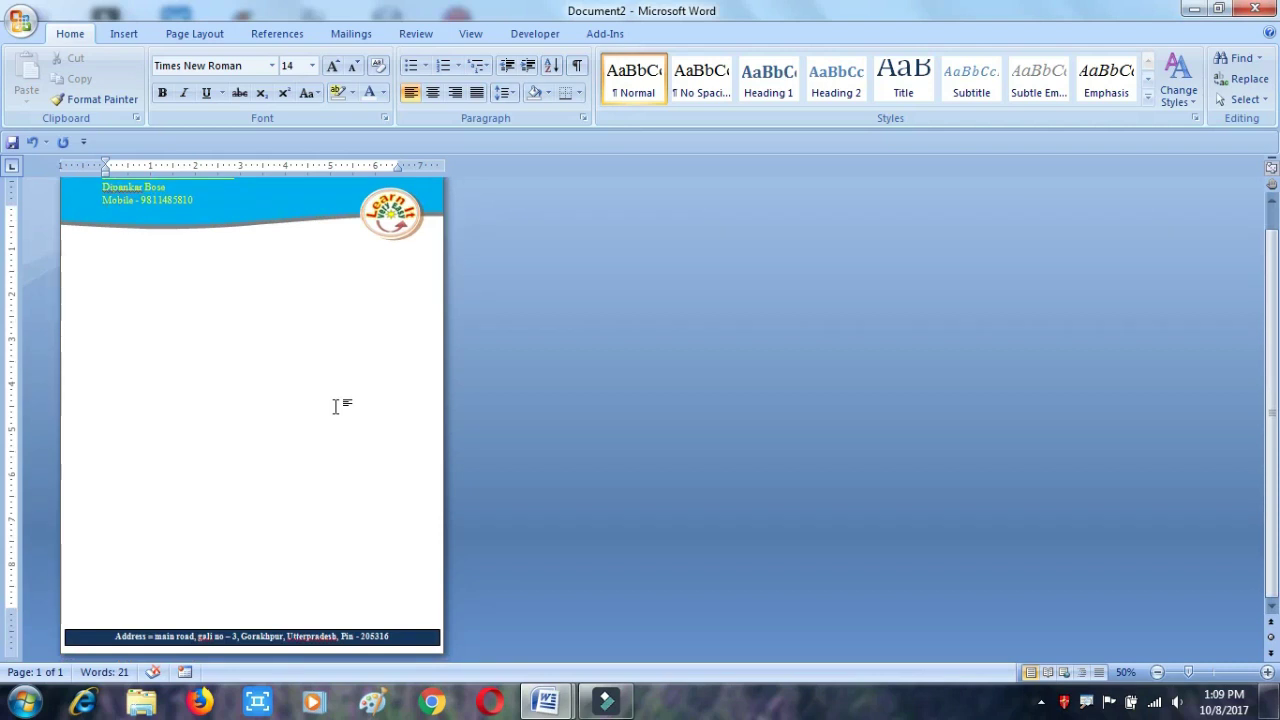
pyautogui.scroll(1, 336, 405)
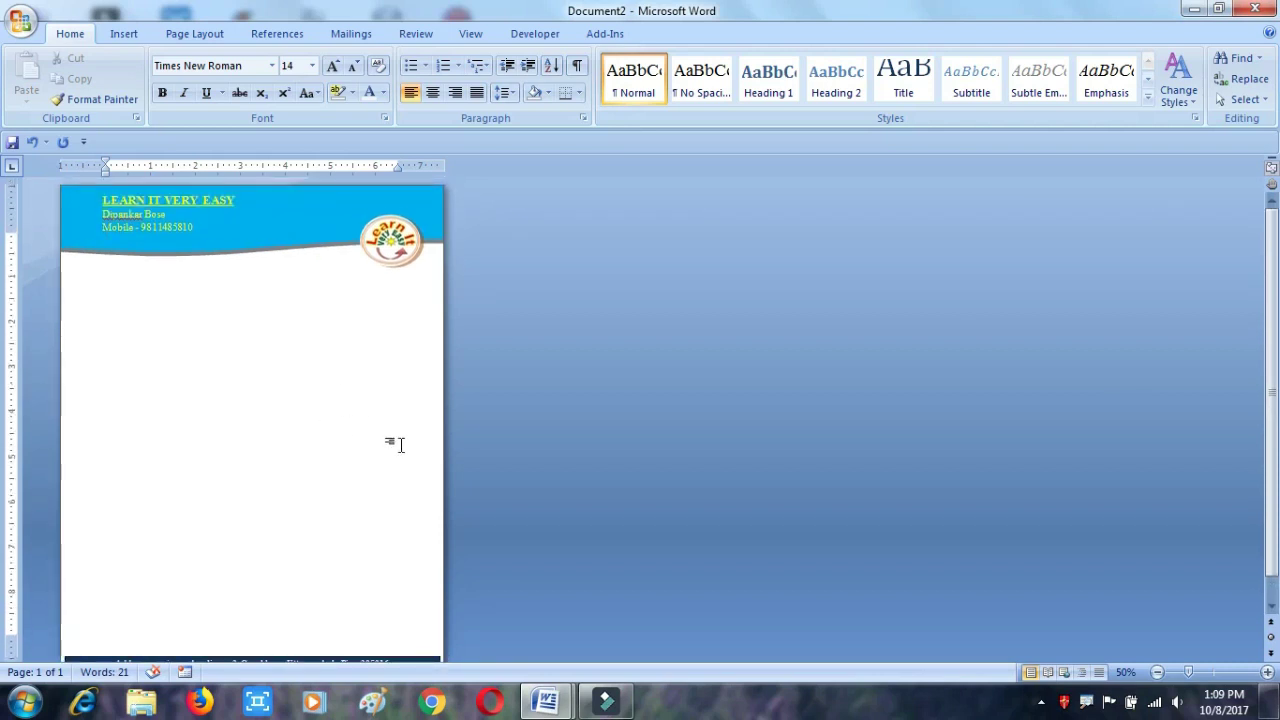
pyautogui.click(1158, 673)
pyautogui.click(1158, 673)
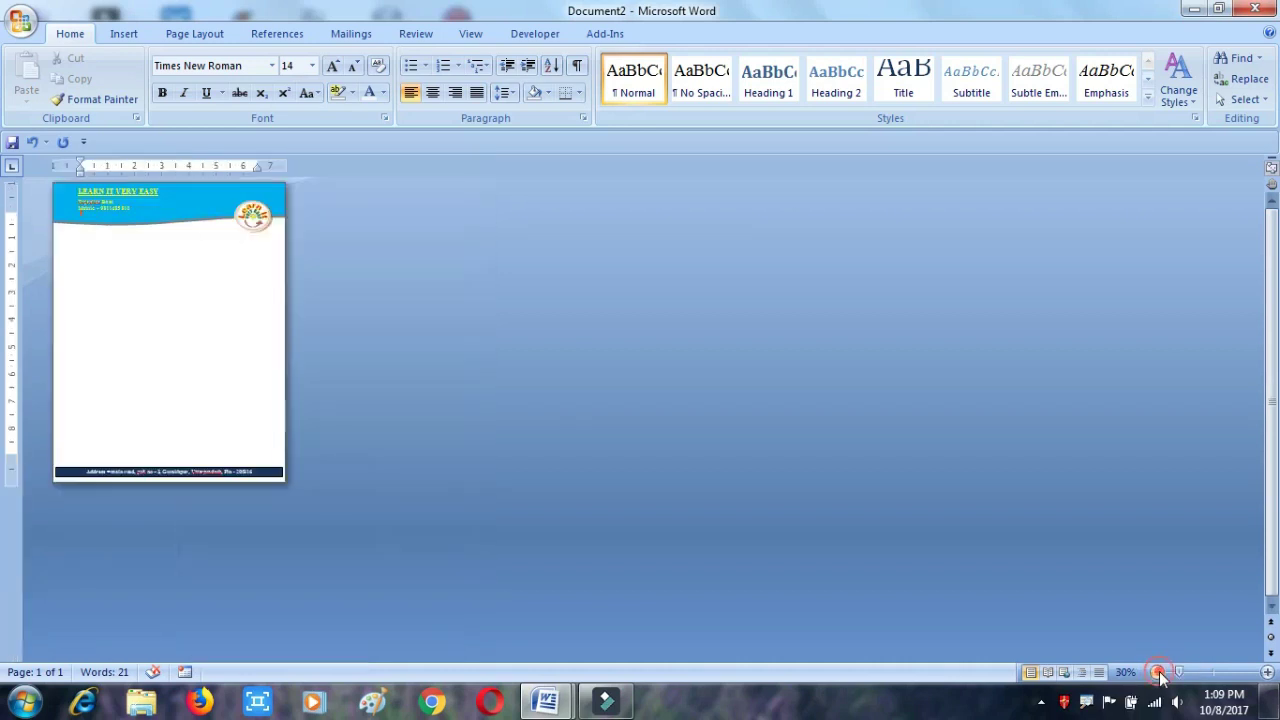
pyautogui.click(1267, 673)
pyautogui.click(1267, 673)
pyautogui.click(1267, 673)
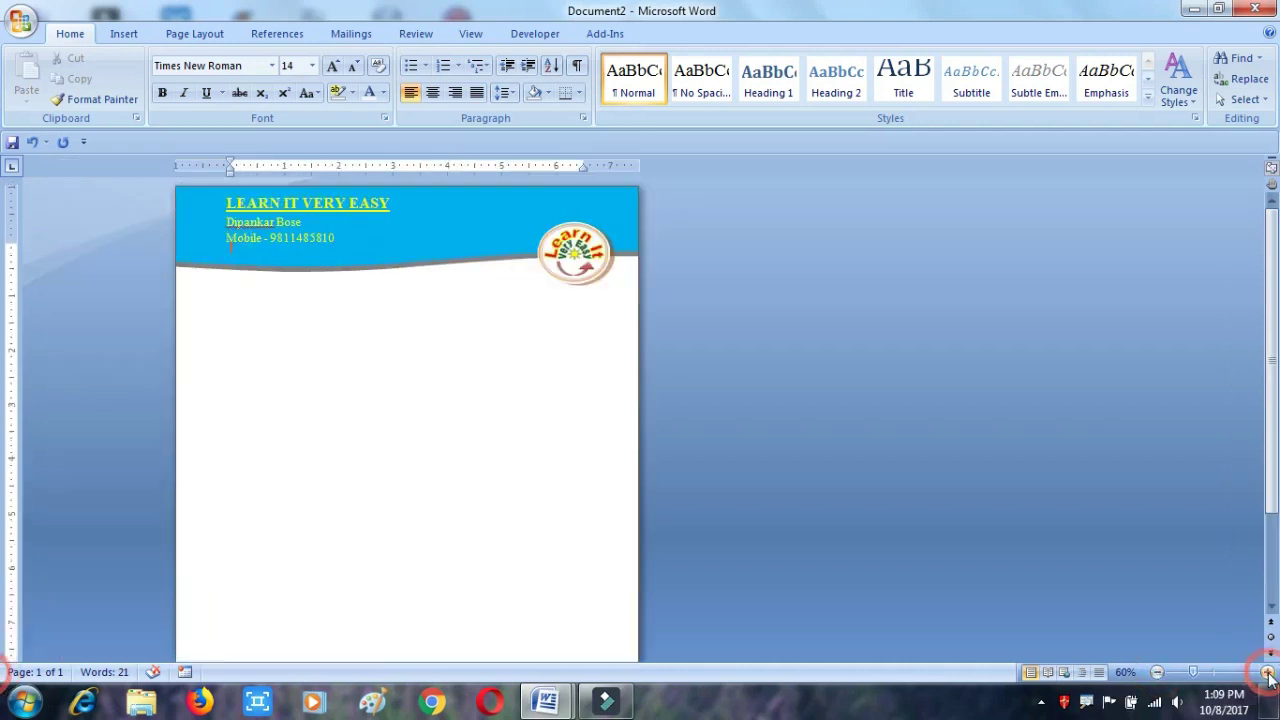
pyautogui.click(1267, 673)
pyautogui.click(1267, 673)
pyautogui.click(1267, 673)
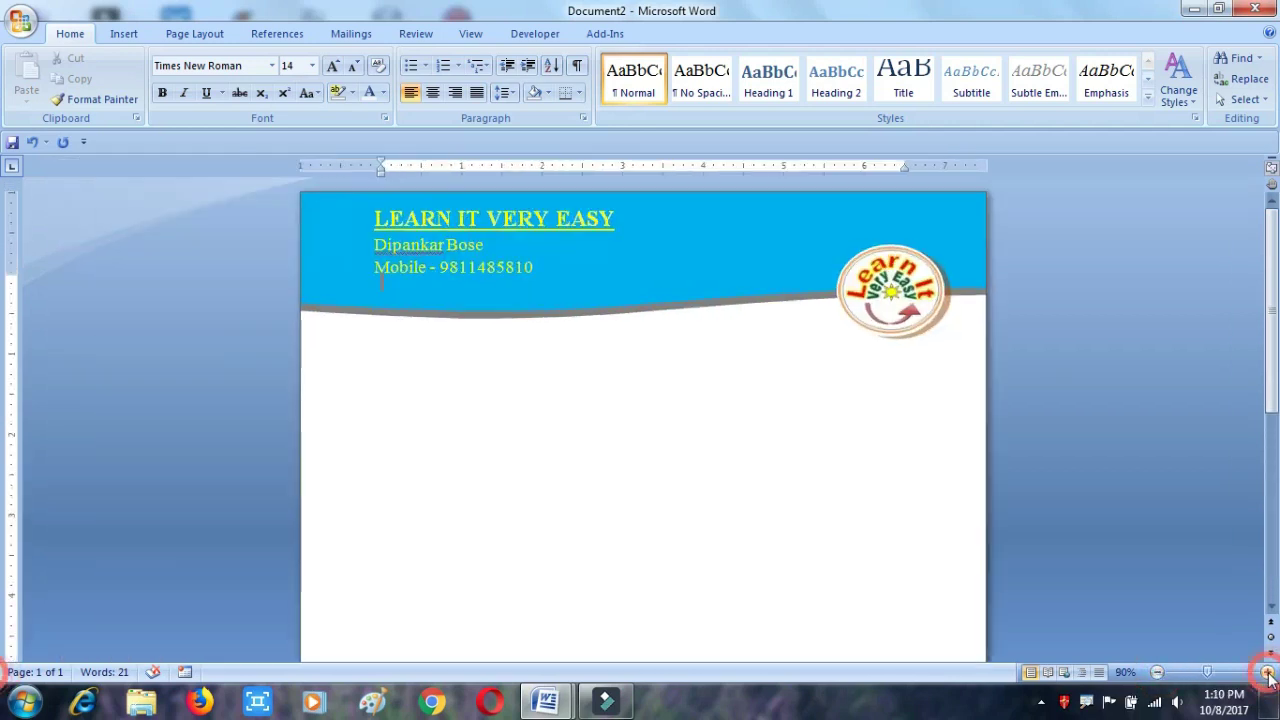
pyautogui.click(1267, 673)
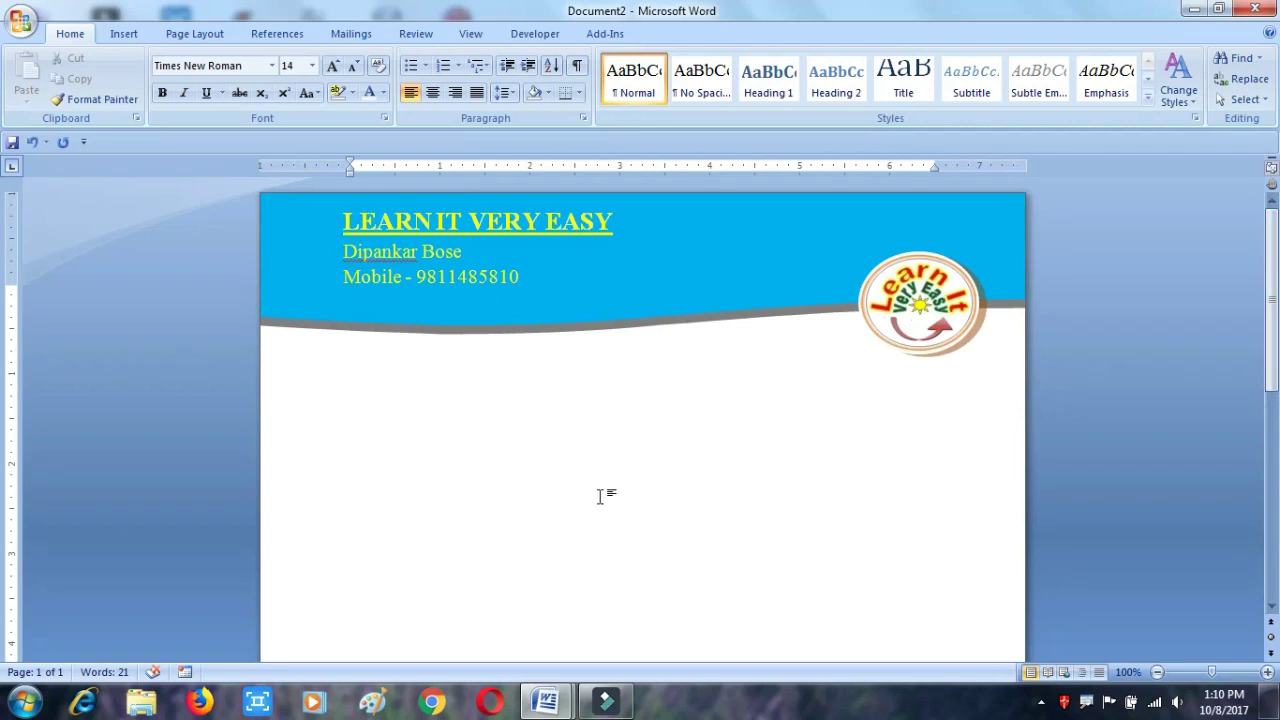
# Open the Printed Watermark dialog via Page Layout > Watermark > Custom Watermark
pyautogui.click(118, 36)
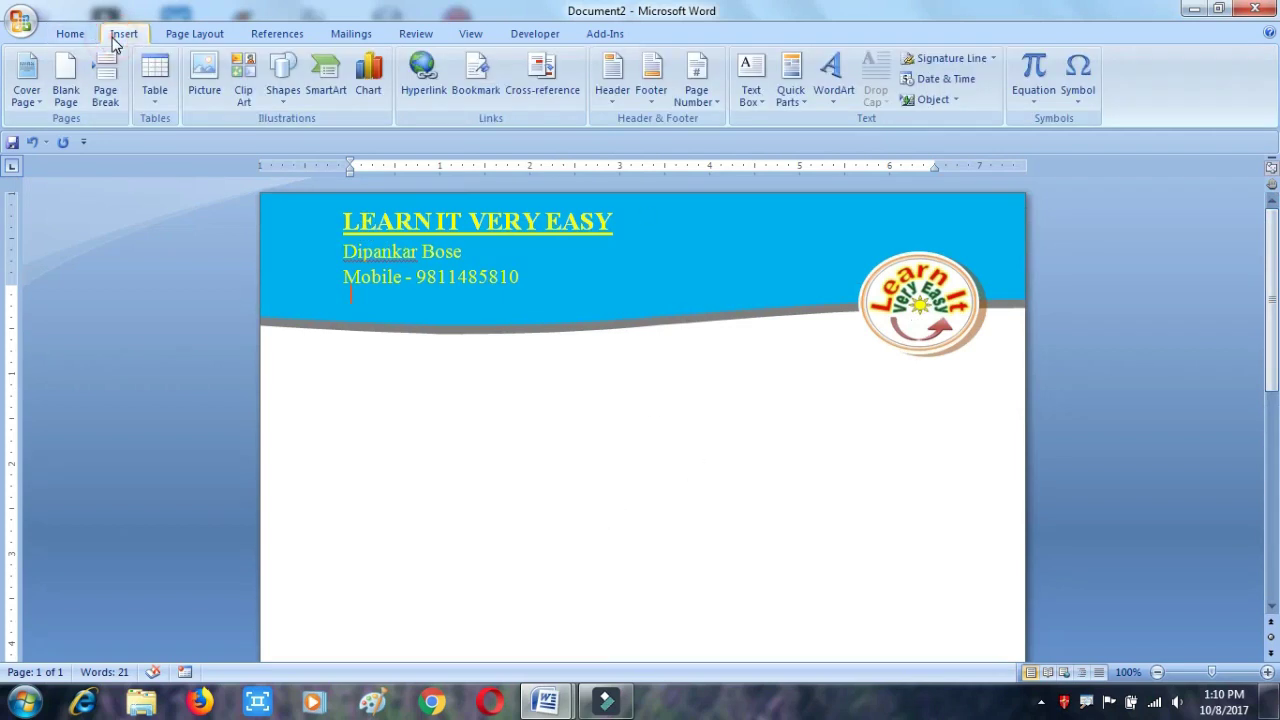
pyautogui.click(178, 38)
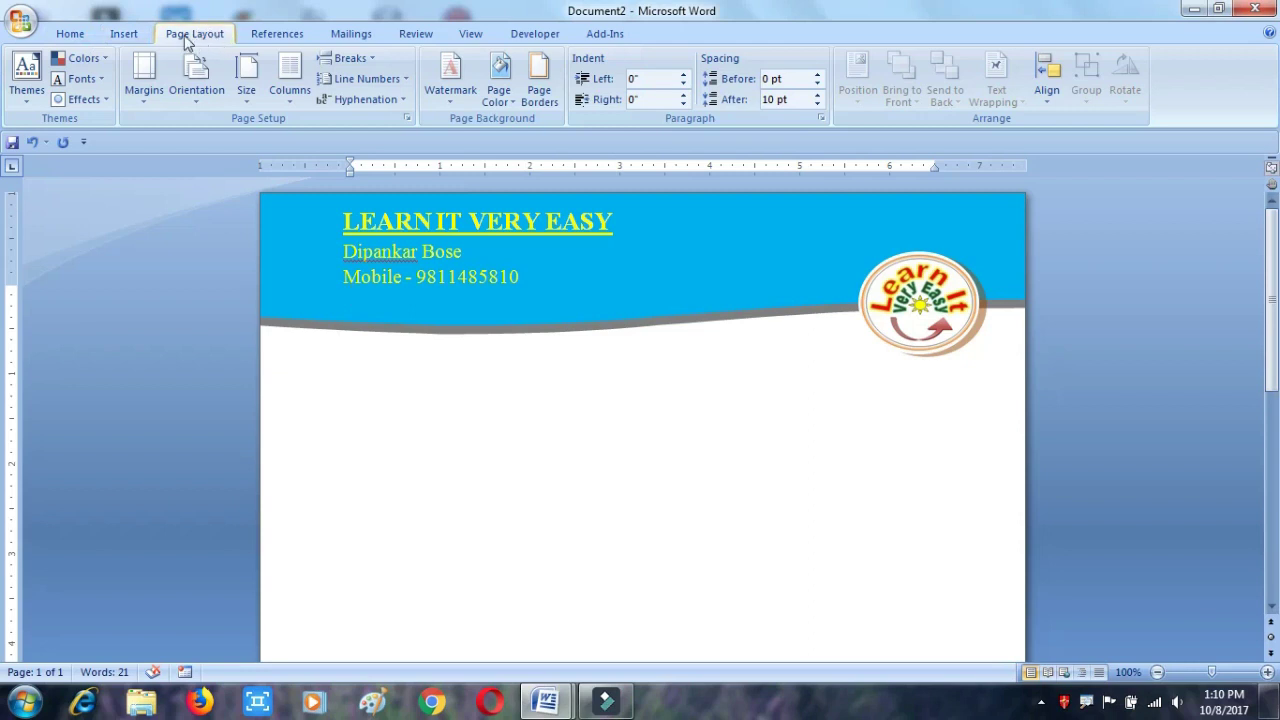
pyautogui.click(451, 106)
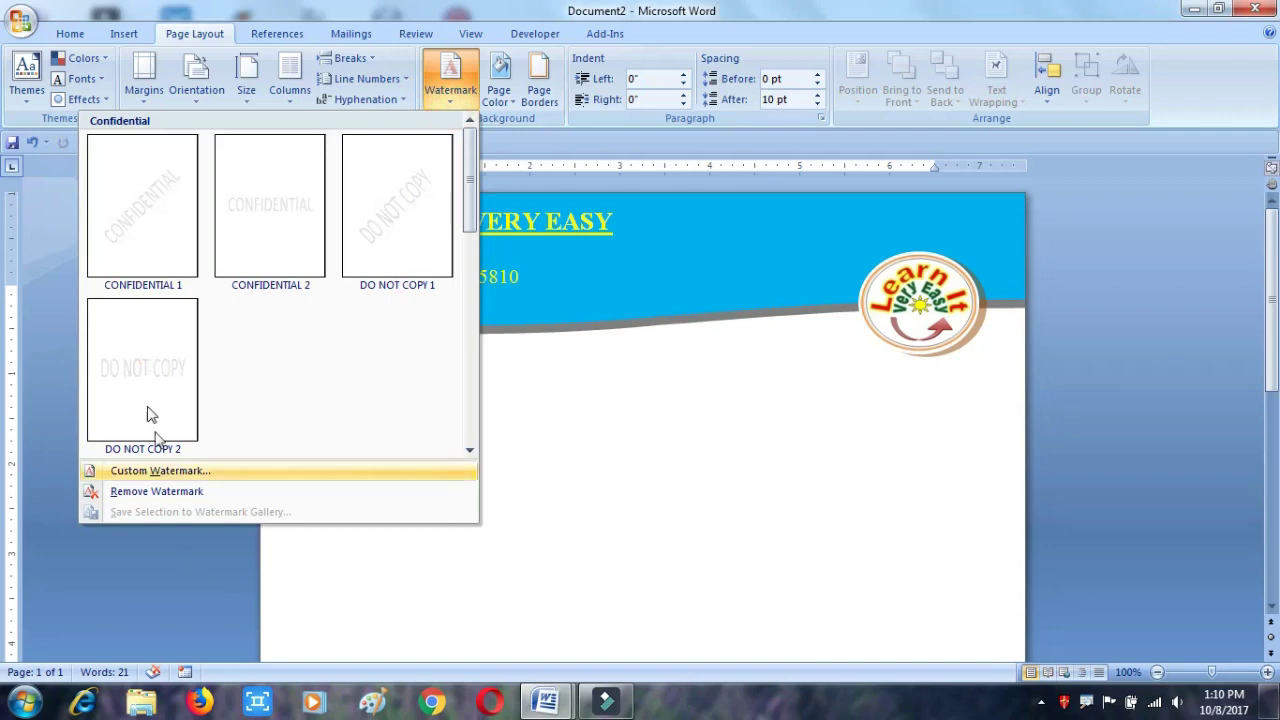
pyautogui.click(166, 475)
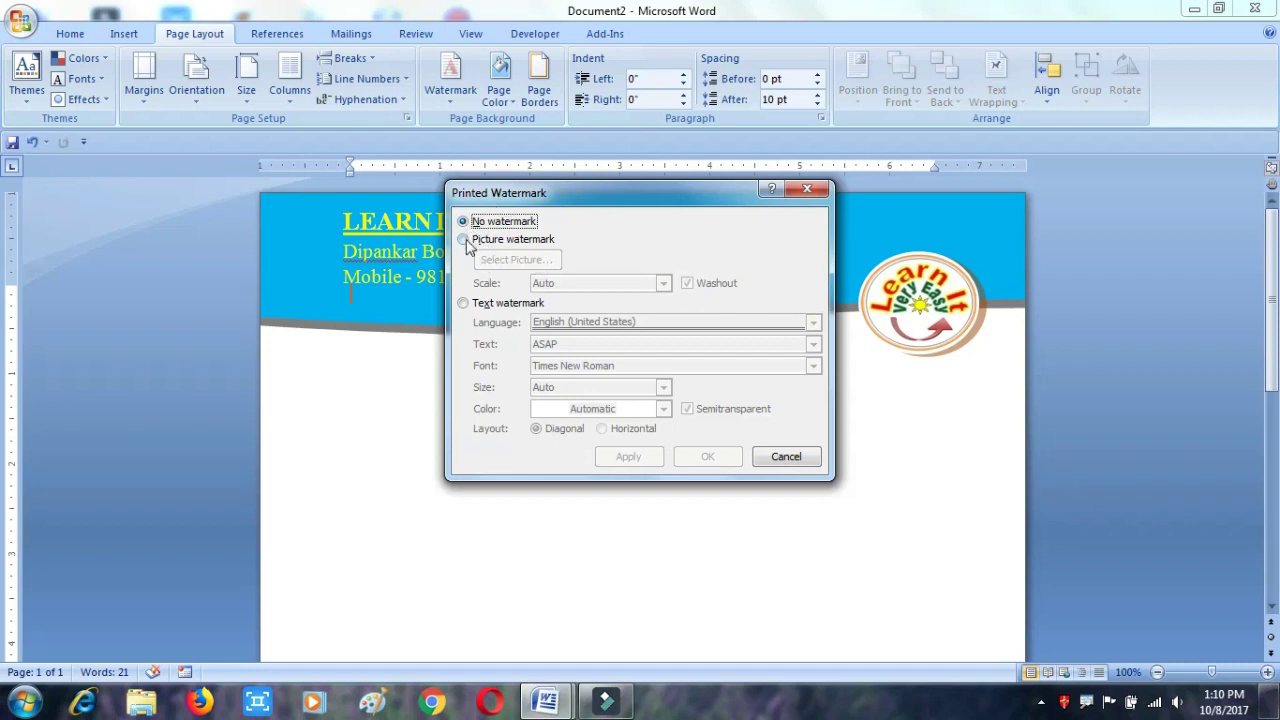
# Choose Picture watermark using the image logo must final 2.jpg
pyautogui.click(467, 240)
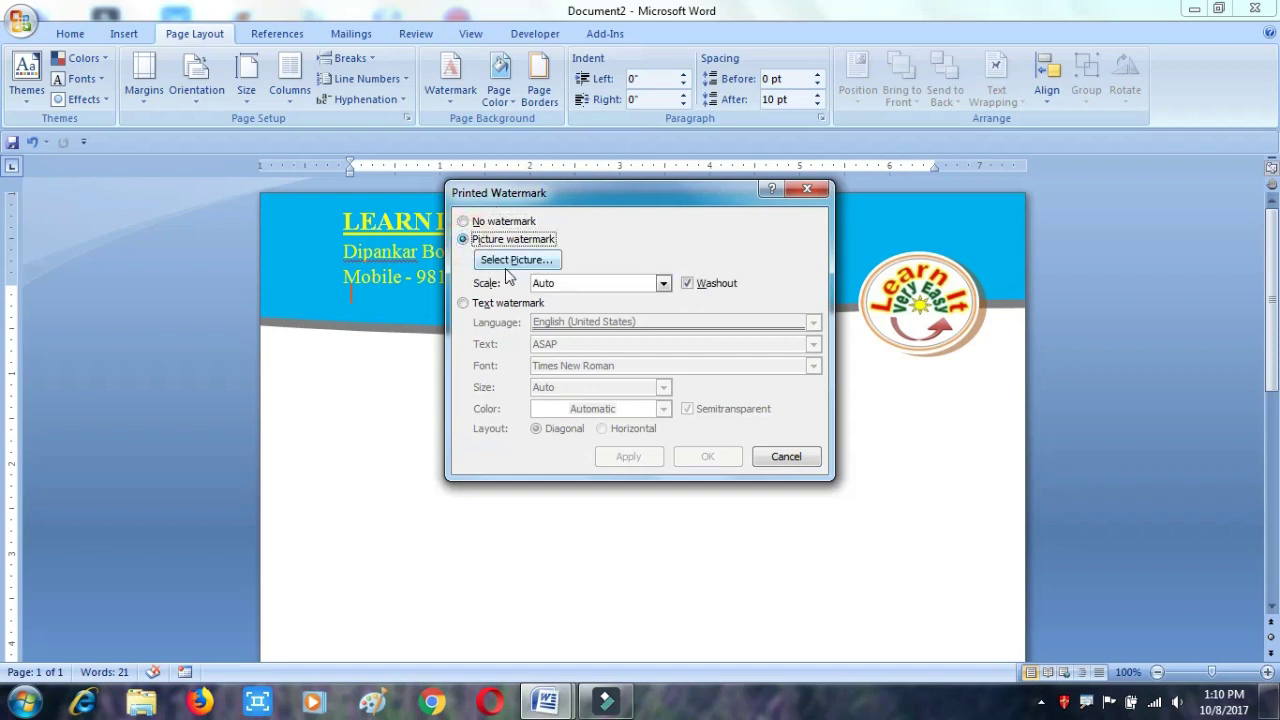
pyautogui.click(512, 262)
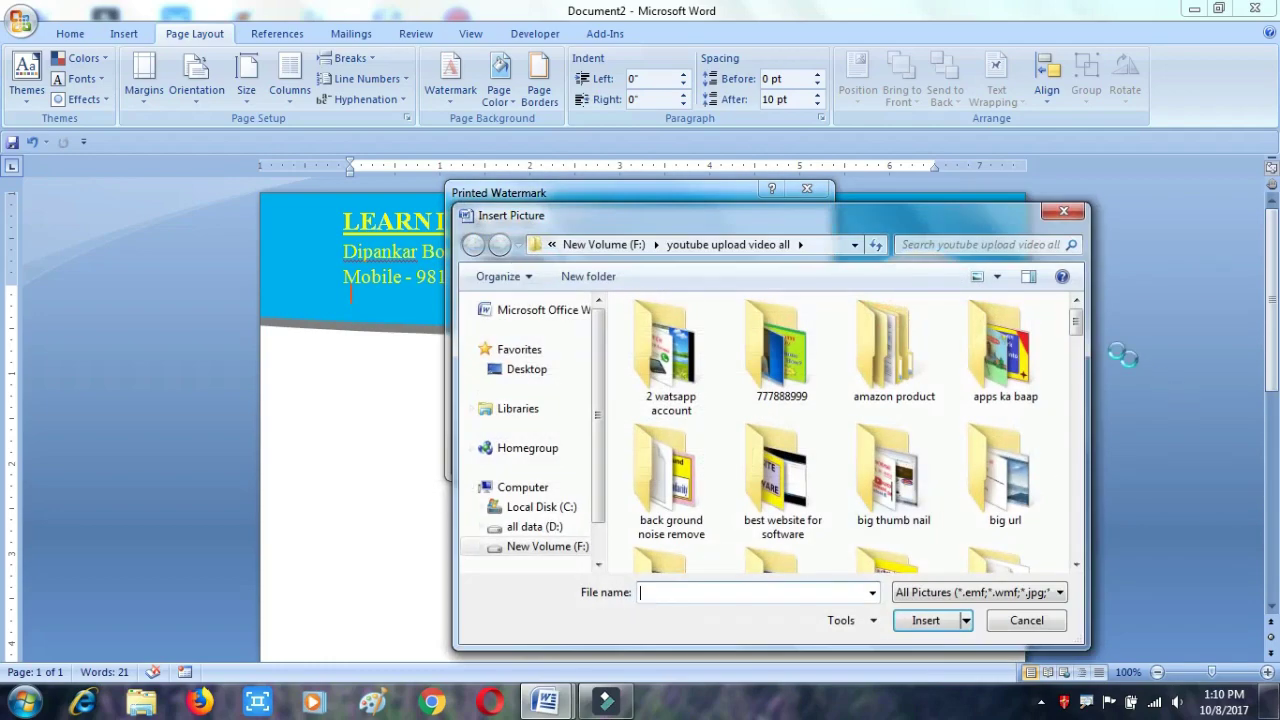
pyautogui.moveTo(1075, 322); pyautogui.dragTo(1077, 524)
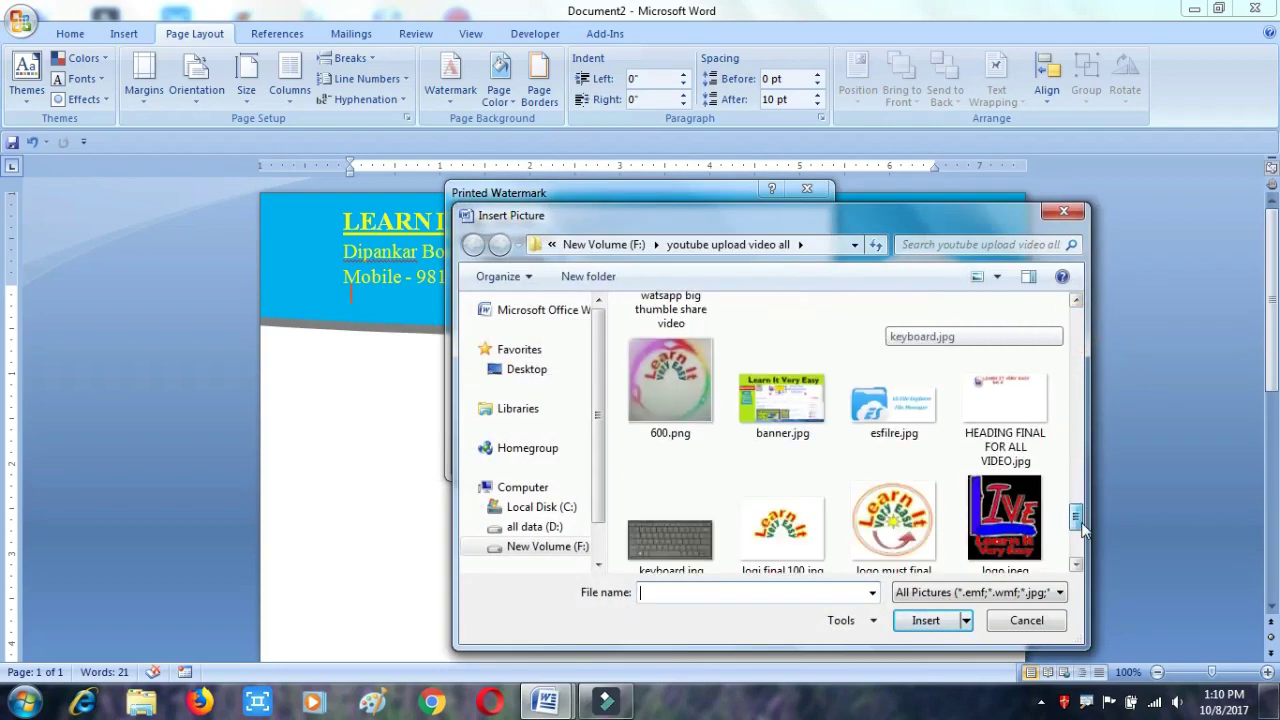
pyautogui.click(893, 400)
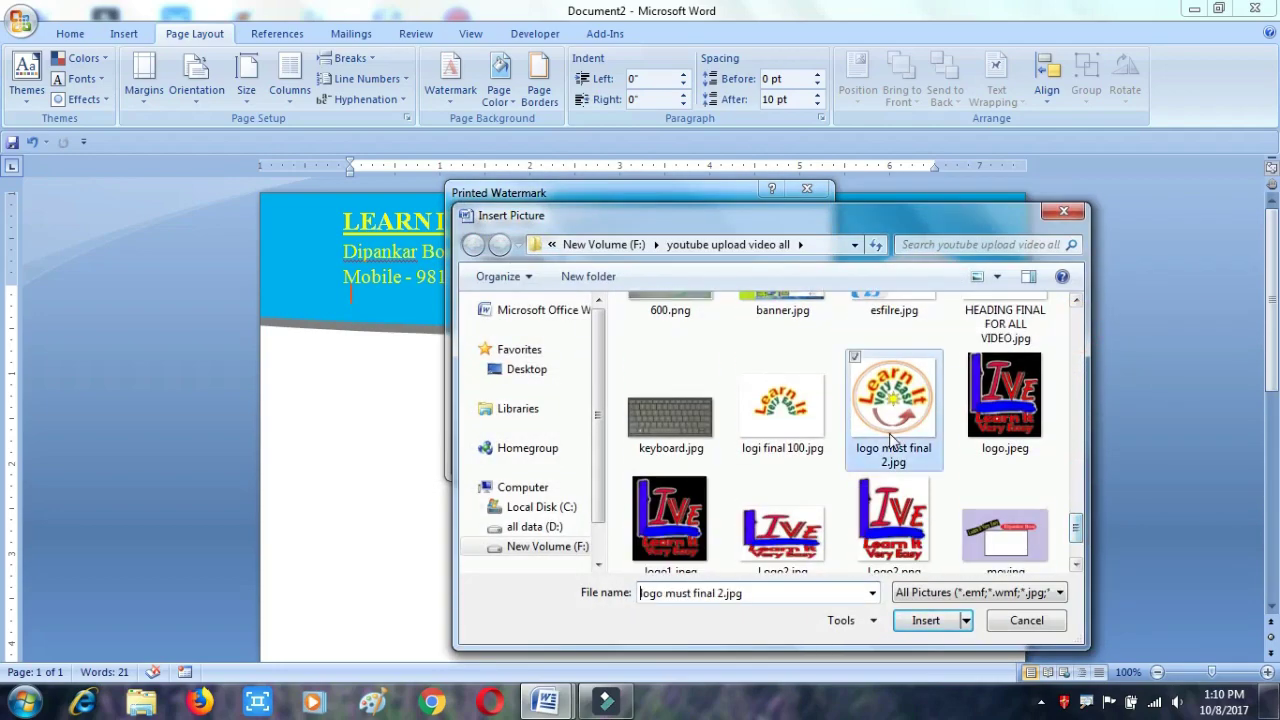
pyautogui.click(925, 620)
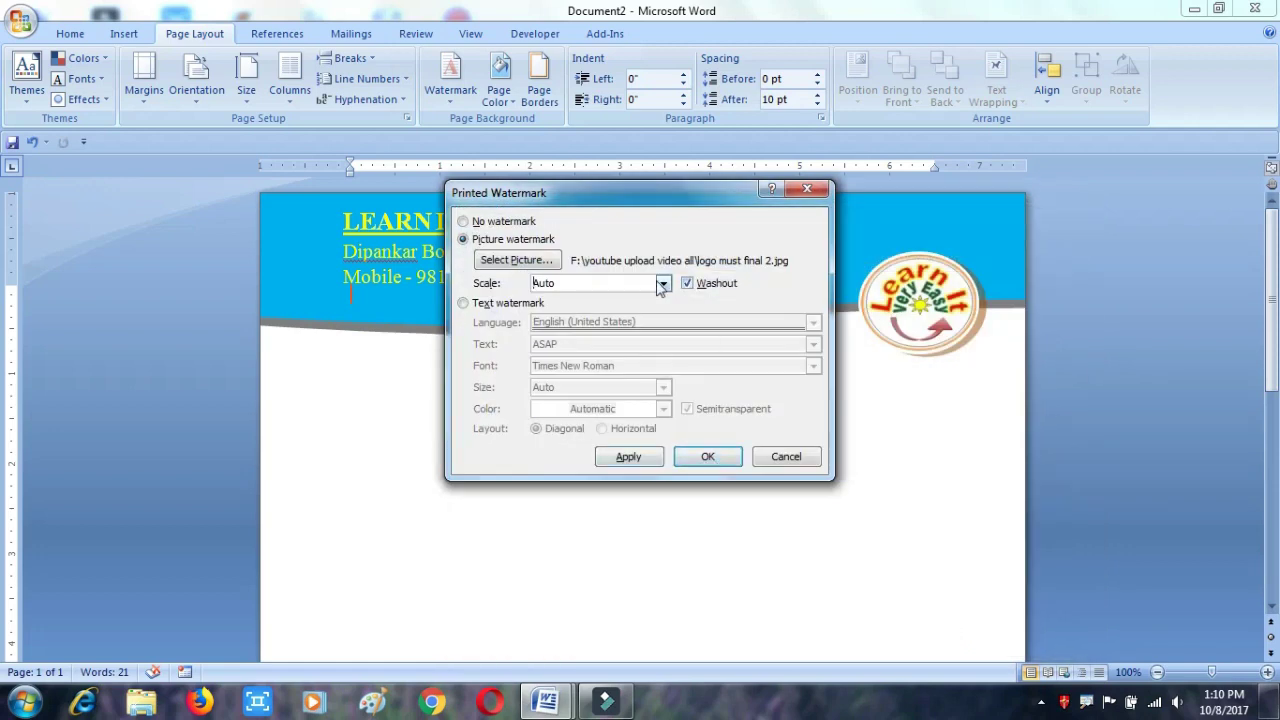
# Set the watermark scale to 200%, apply it and close the dialog
pyautogui.click(661, 283)
pyautogui.click(573, 323)
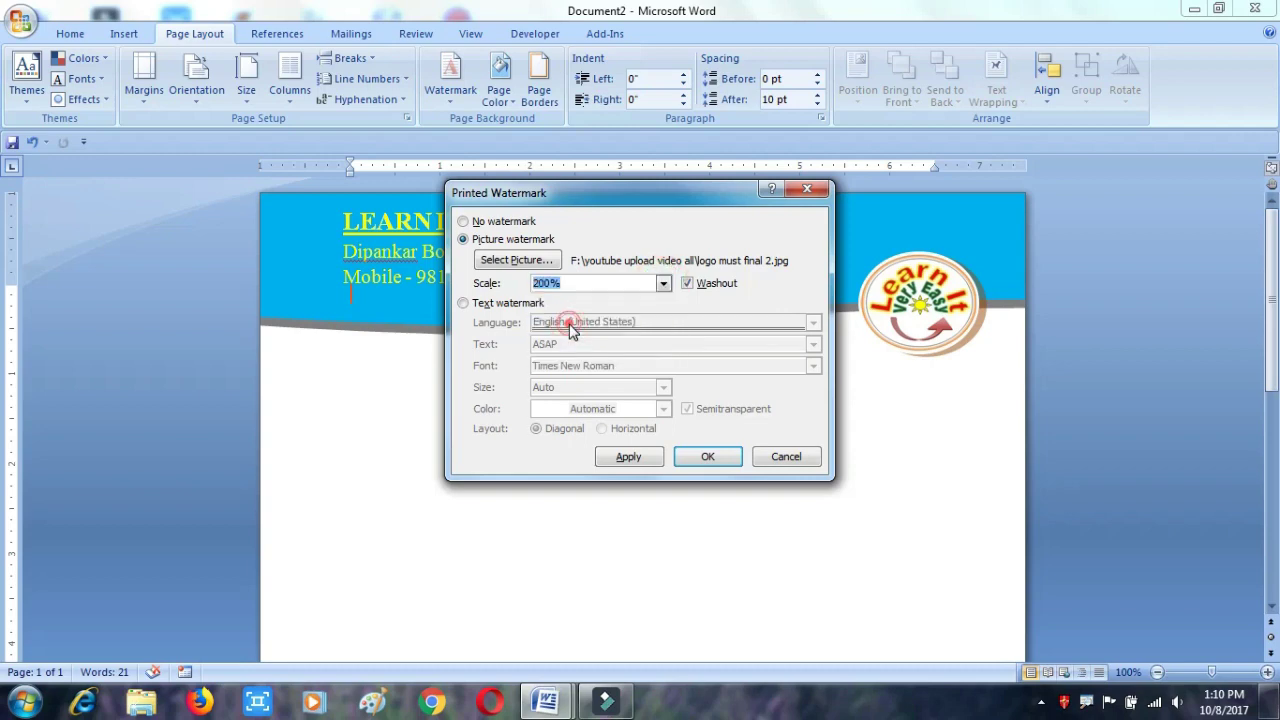
pyautogui.click(650, 456)
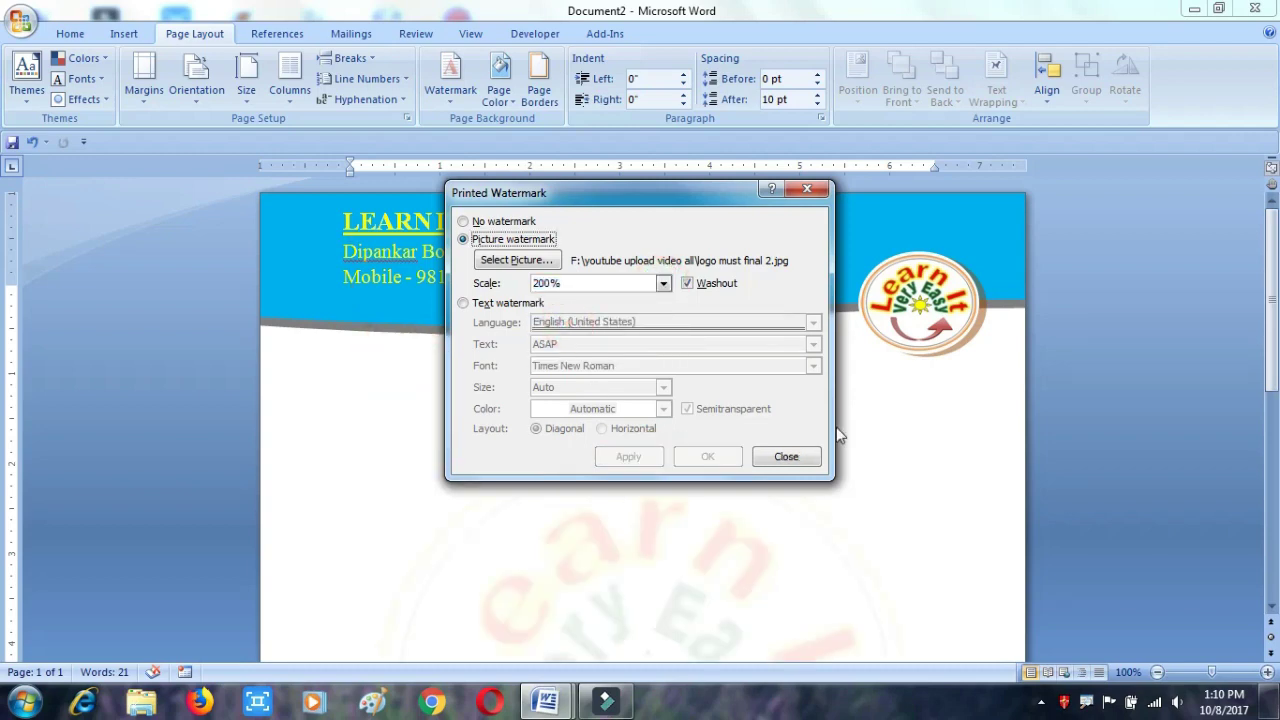
pyautogui.click(786, 456)
pyautogui.scroll(-3, 914, 457)
pyautogui.scroll(-3, 794, 349)
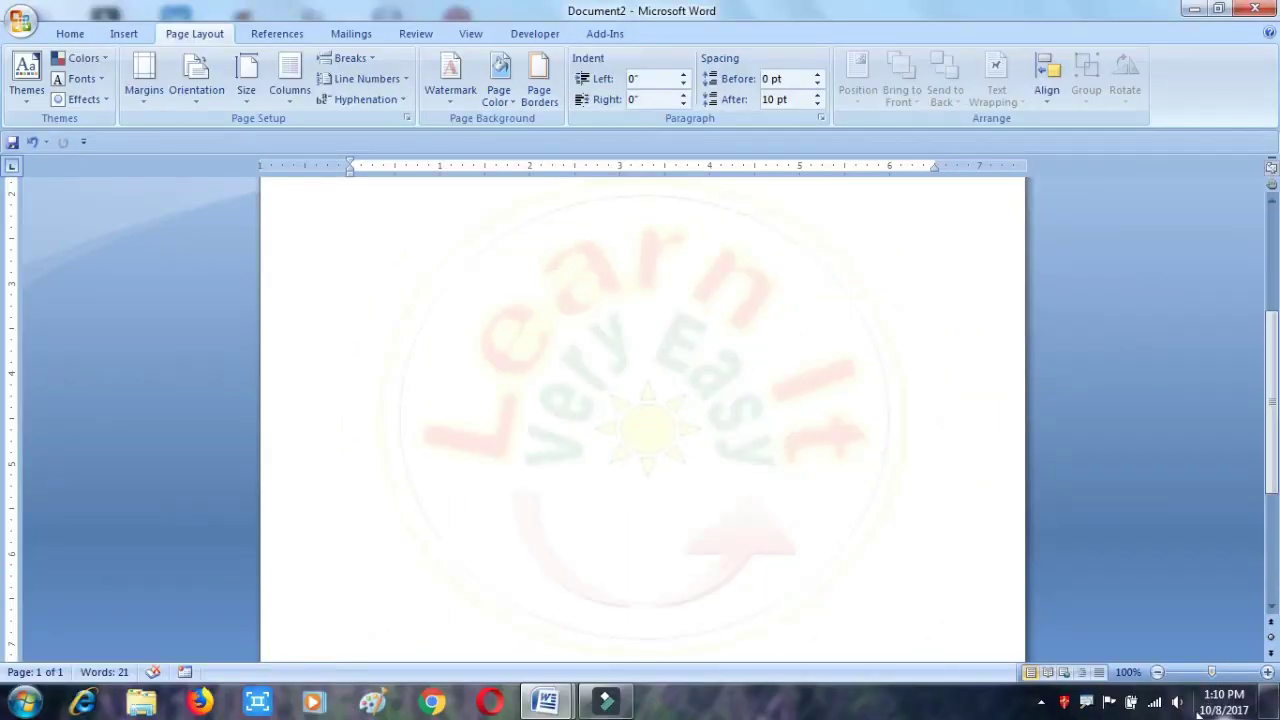
# Zoom the page out to 80% and bring up the watermark styles list
pyautogui.click(1158, 673)
pyautogui.click(1158, 673)
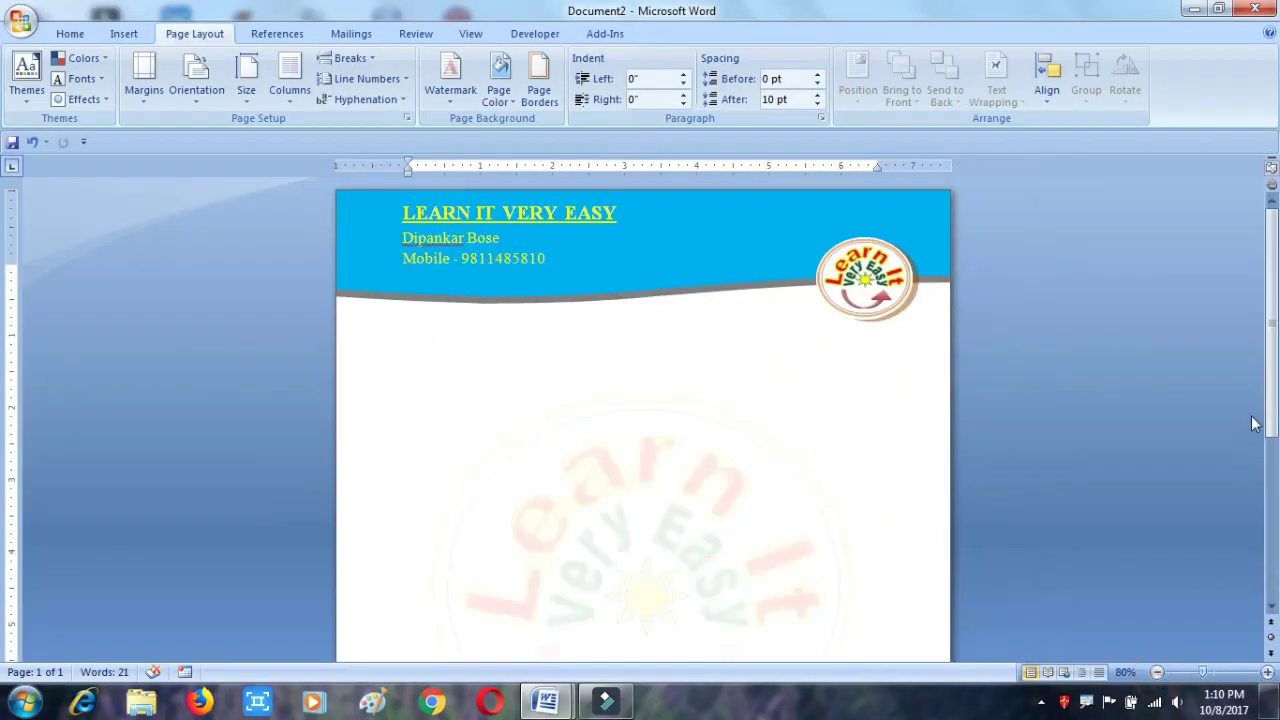
pyautogui.moveTo(1262, 362)
pyautogui.mouseDown()
pyautogui.moveTo(1276, 470)
pyautogui.moveTo(1277, 378)
pyautogui.mouseUp()
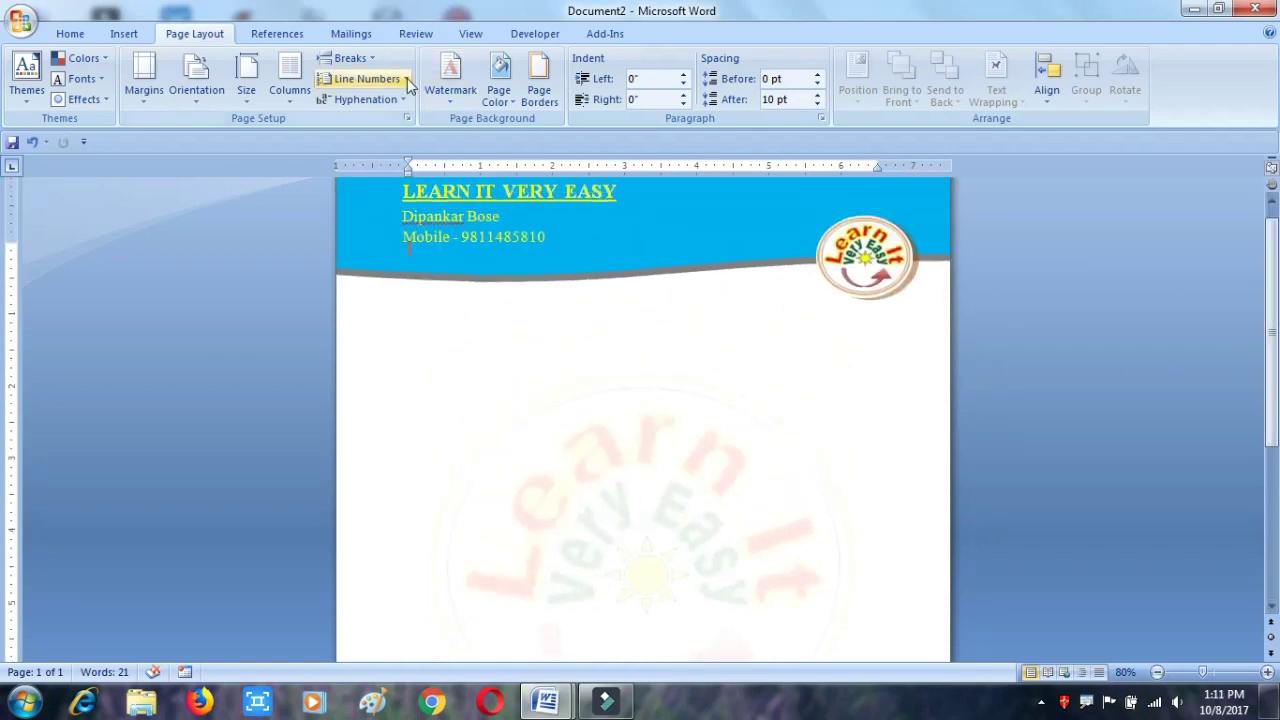
pyautogui.click(450, 80)
# Turn off Washout for the 200% logo watermark and apply the change
pyautogui.click(188, 471)
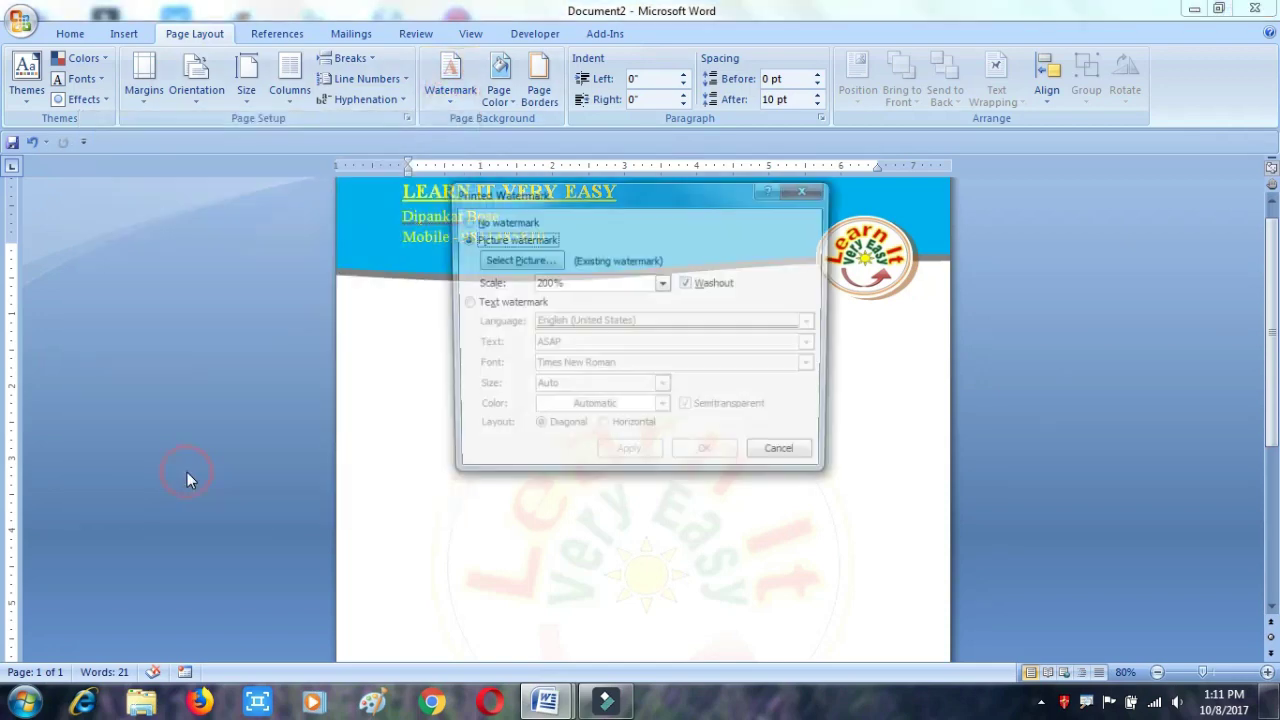
pyautogui.click(687, 284)
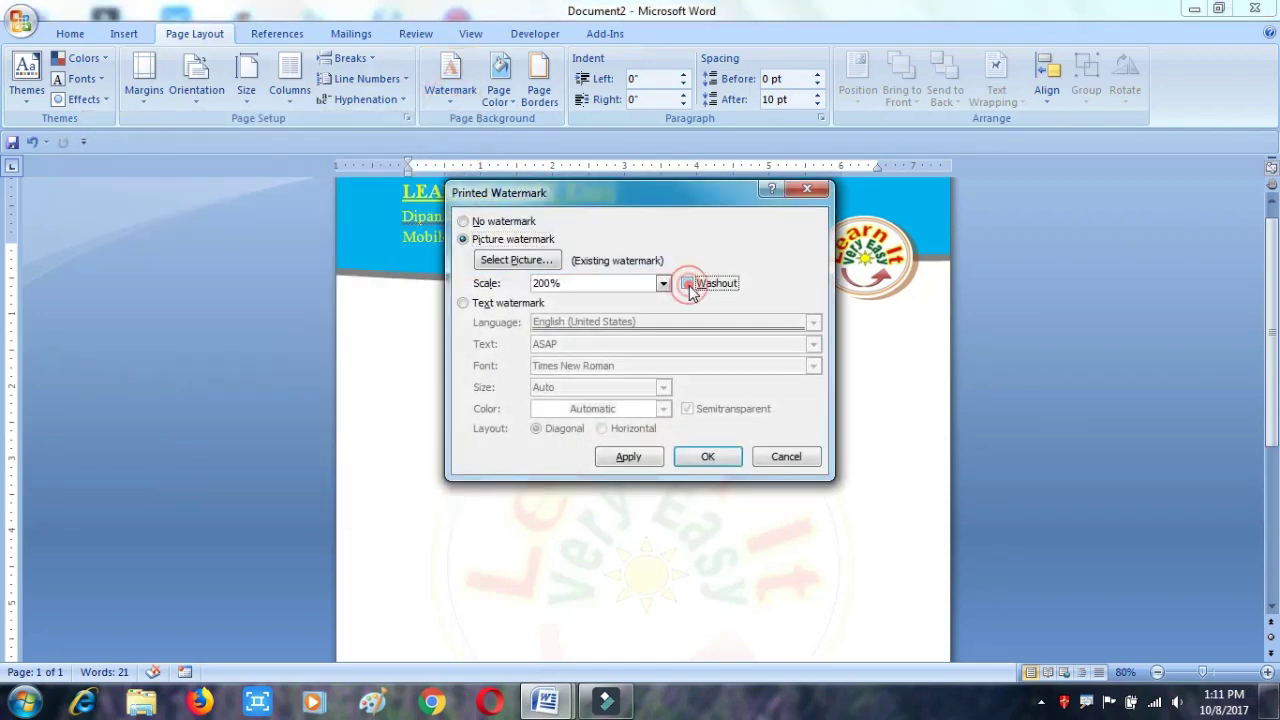
pyautogui.click(628, 457)
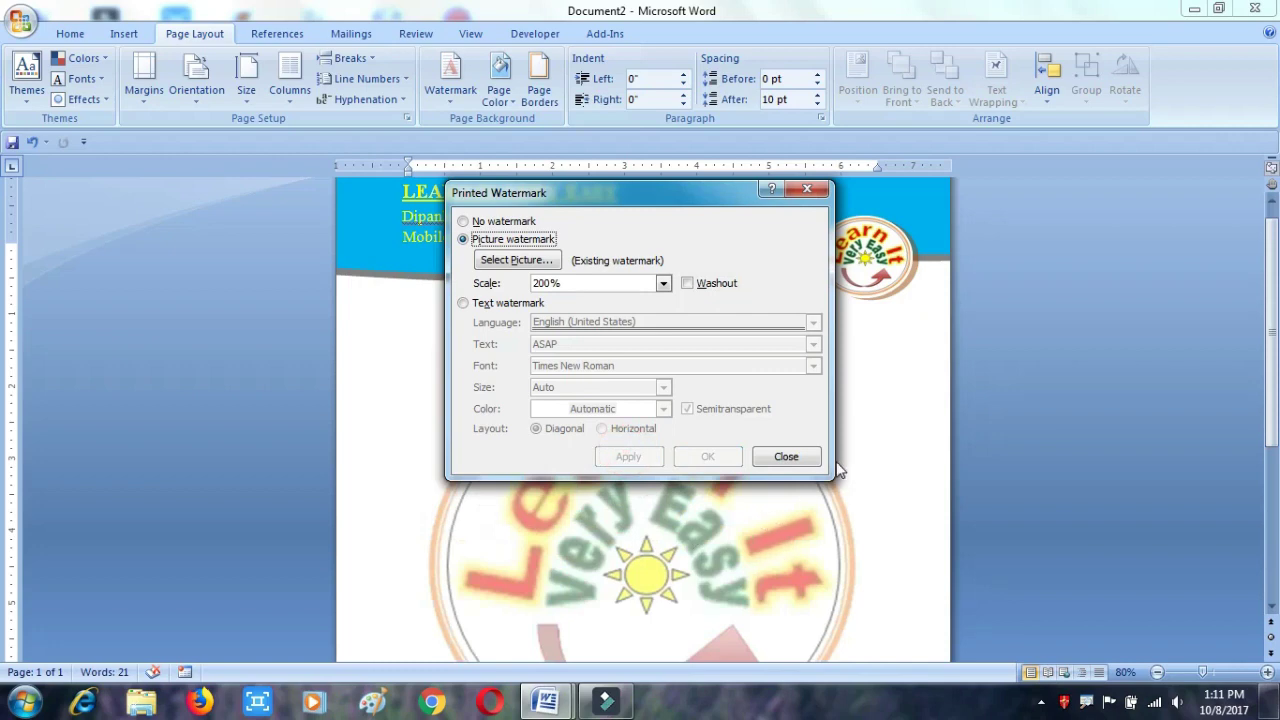
pyautogui.click(786, 456)
pyautogui.scroll(-1, 818, 532)
pyautogui.scroll(-2, 820, 530)
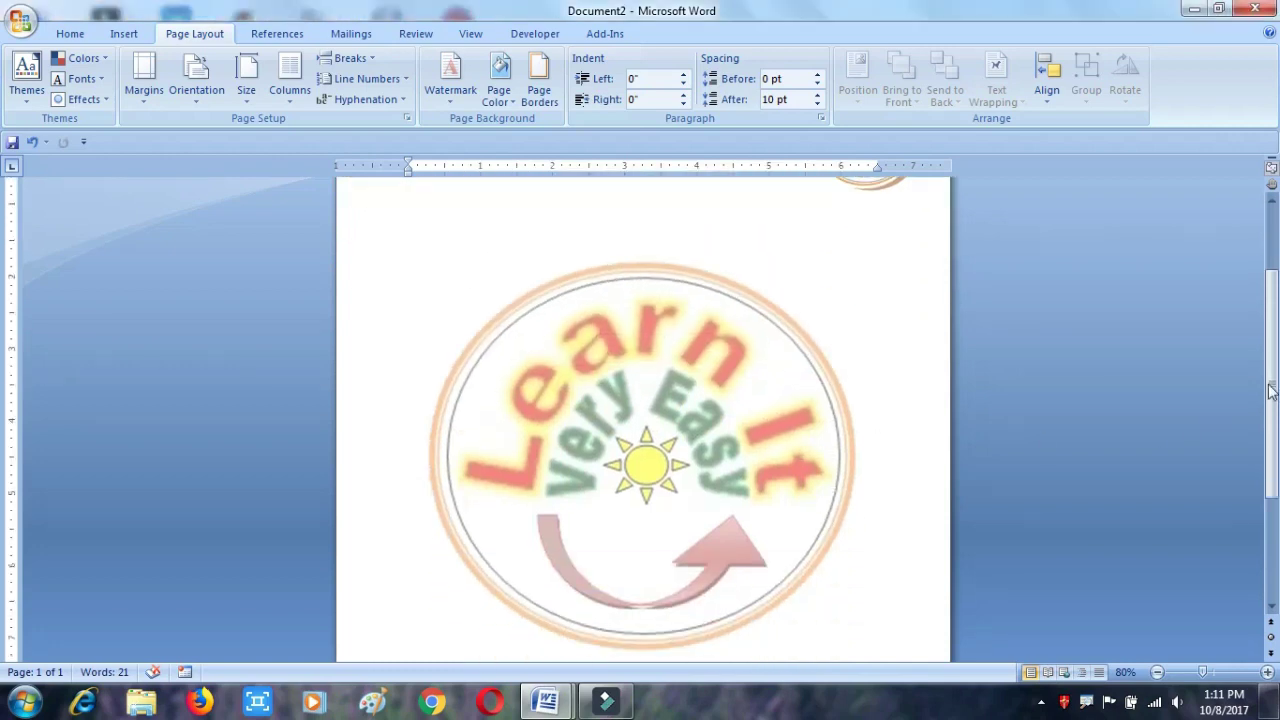
pyautogui.click(1158, 672)
pyautogui.click(1158, 672)
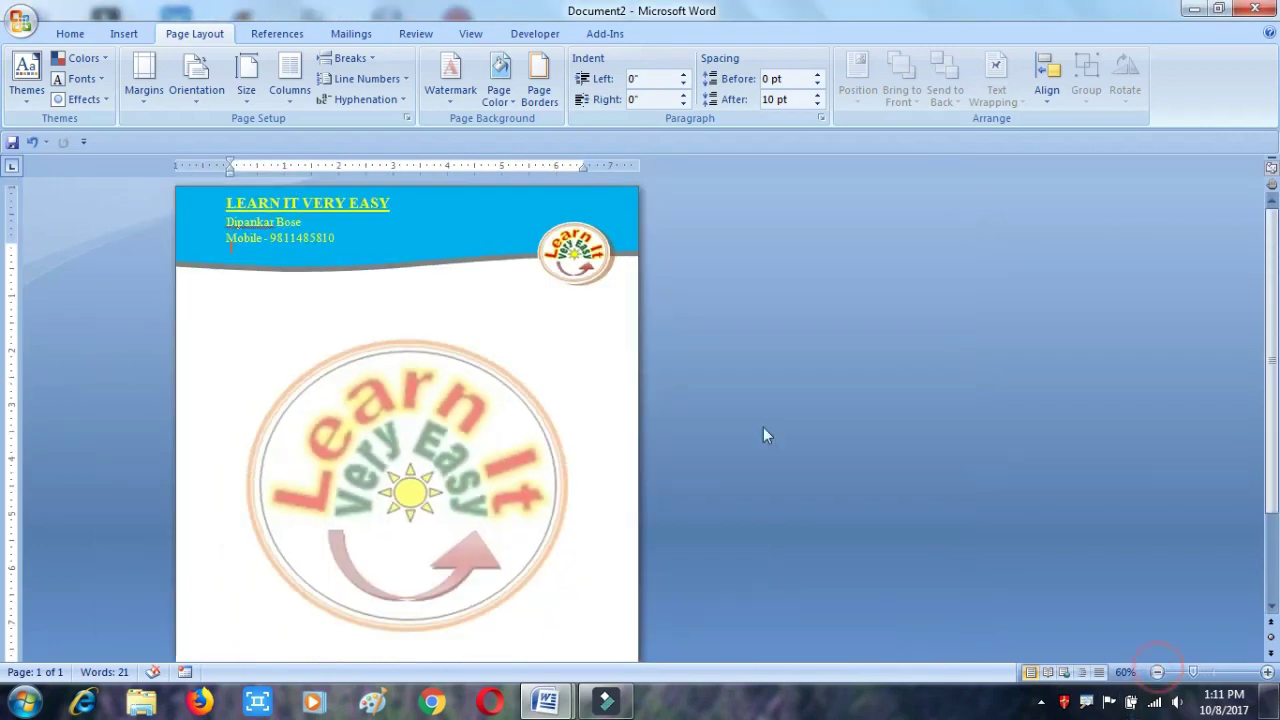
pyautogui.click(1158, 672)
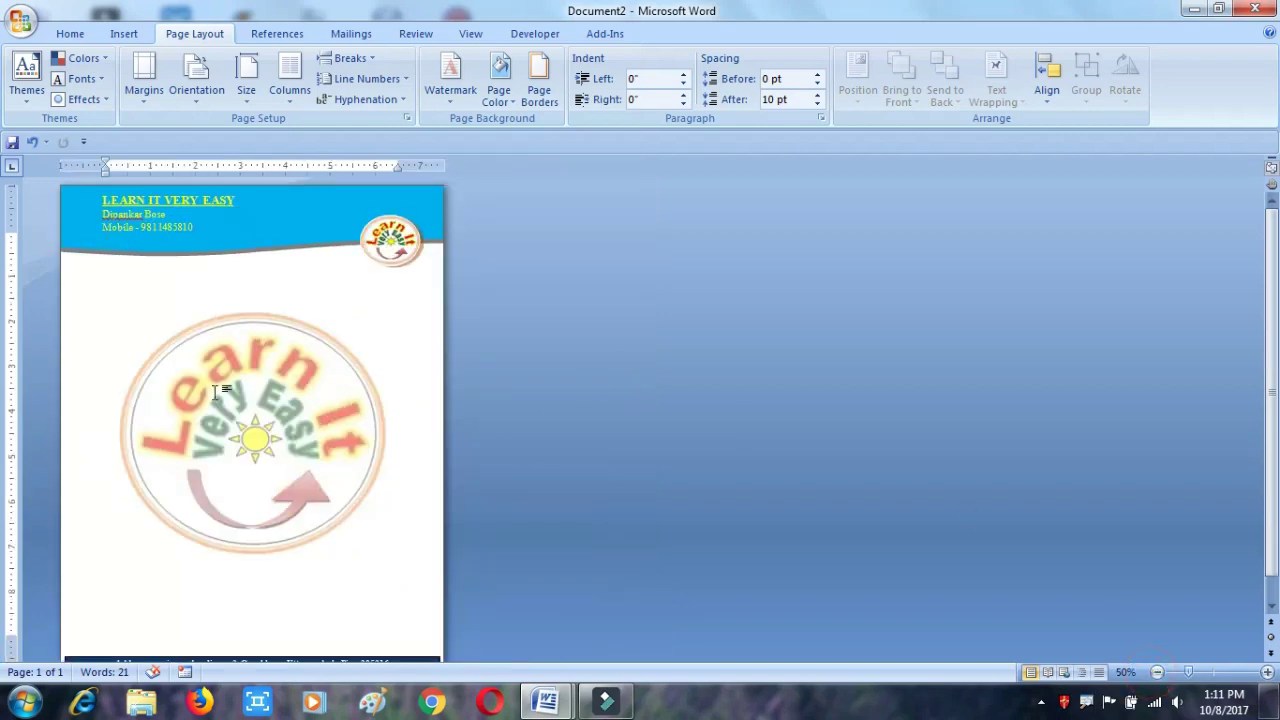
pyautogui.scroll(-1, 277, 508)
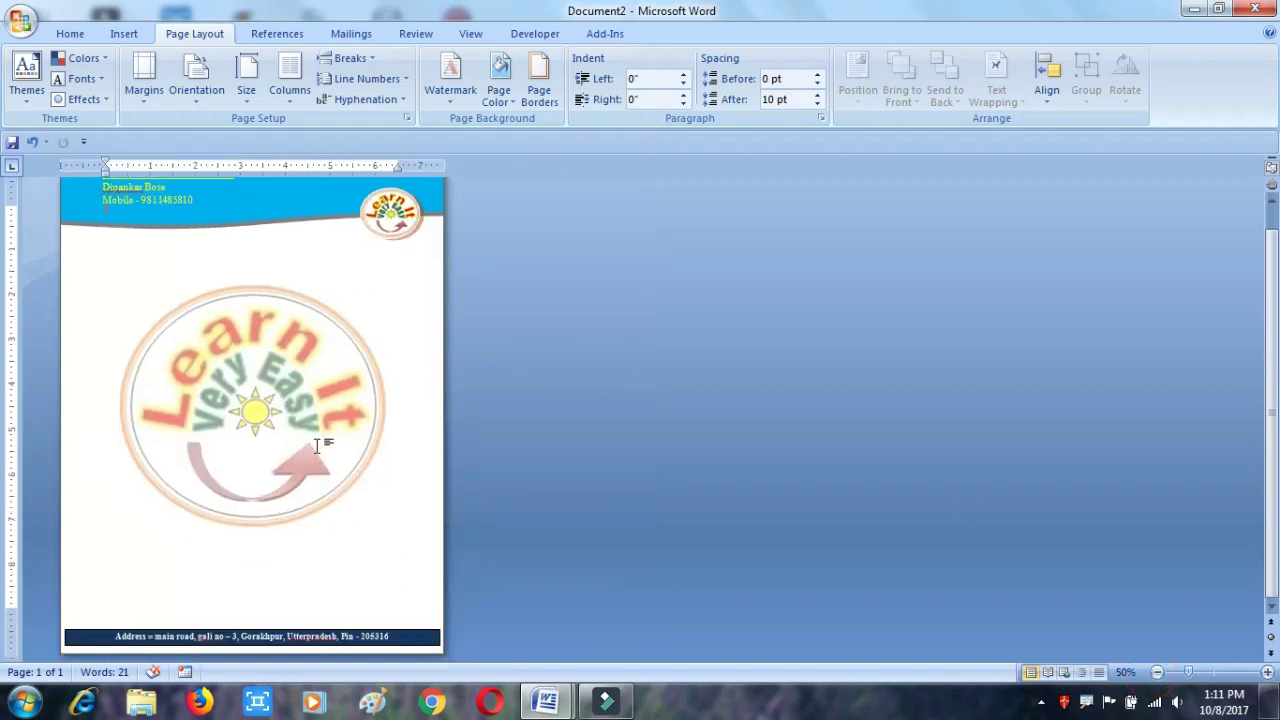
pyautogui.scroll(1, 317, 445)
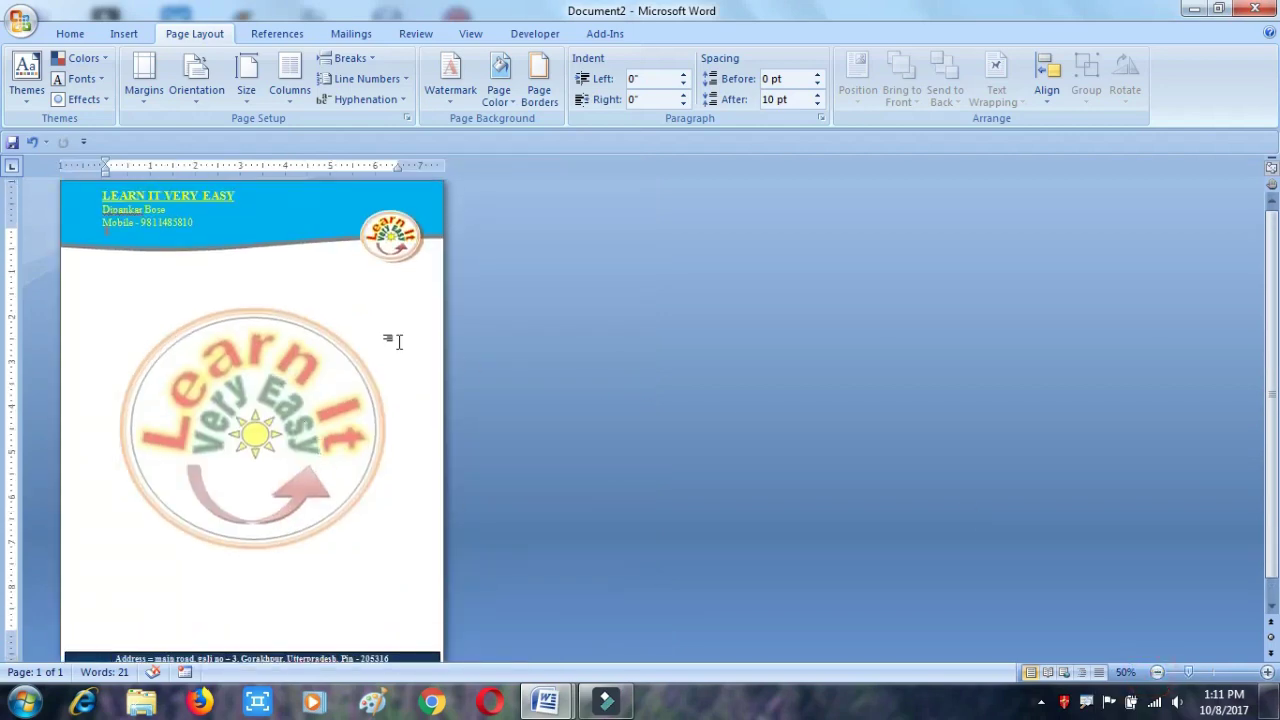
pyautogui.scroll(1, 320, 360)
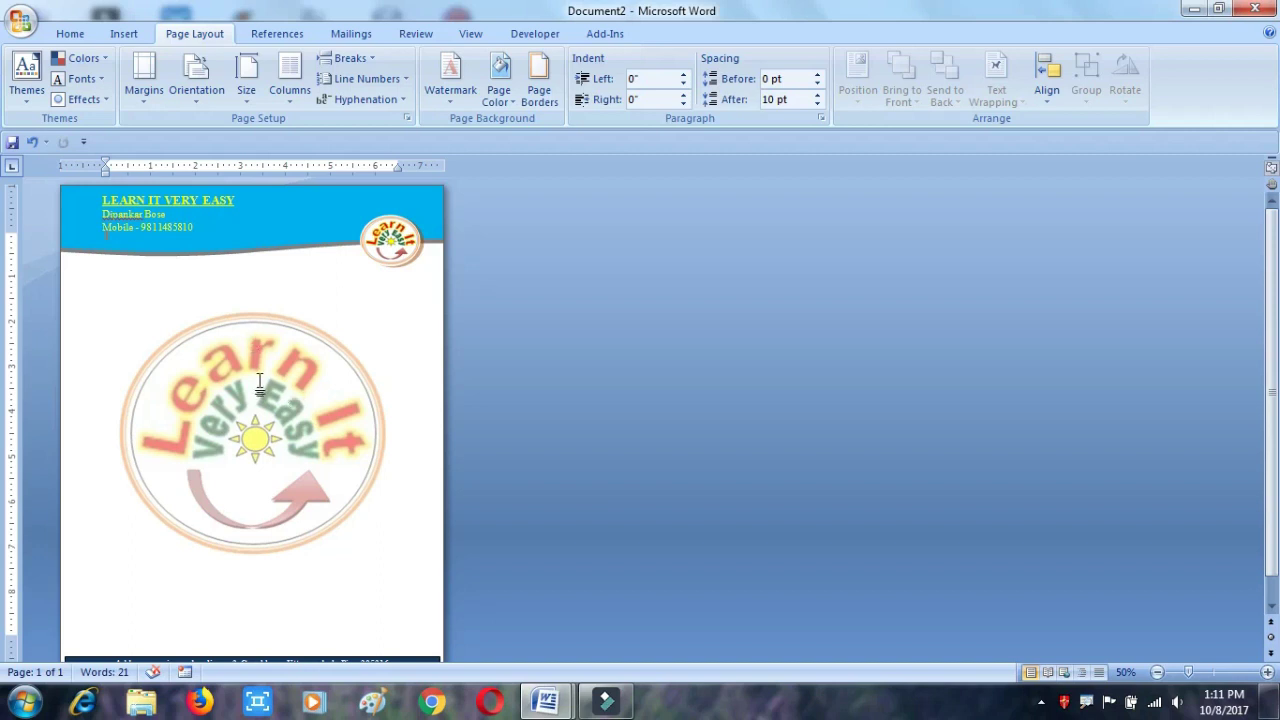
pyautogui.scroll(-1, 259, 381)
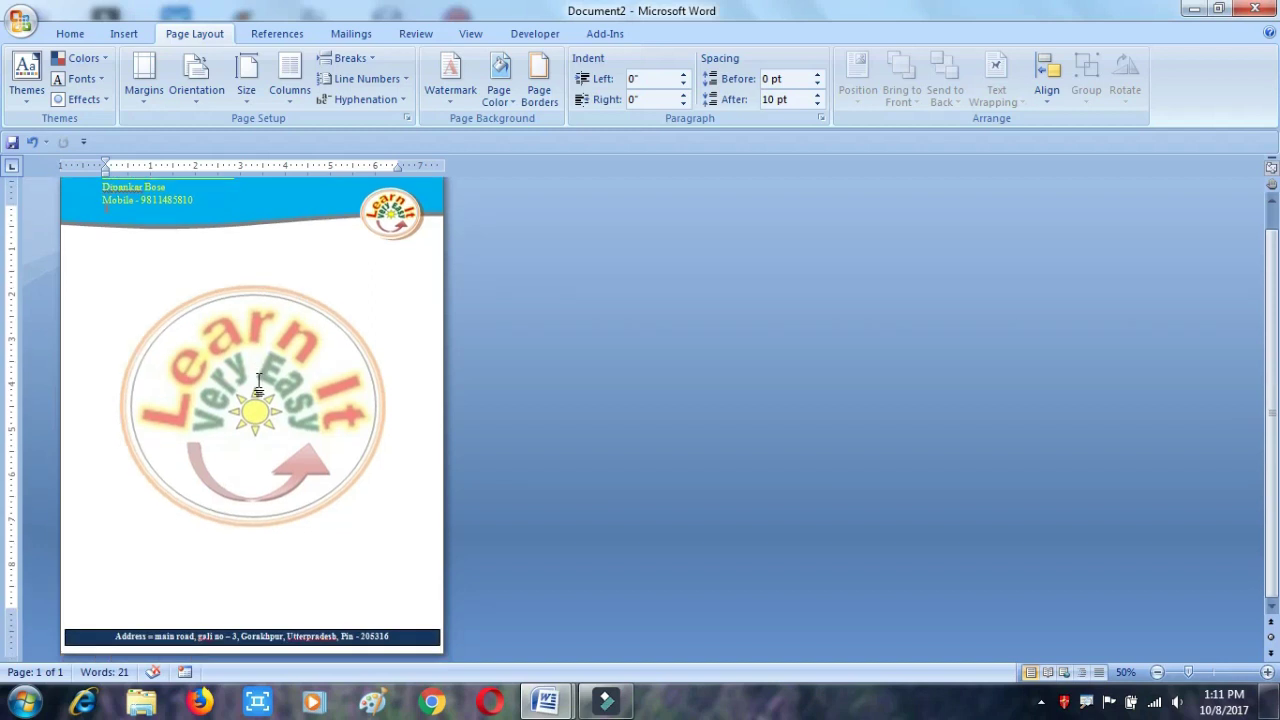
pyautogui.scroll(1, 258, 385)
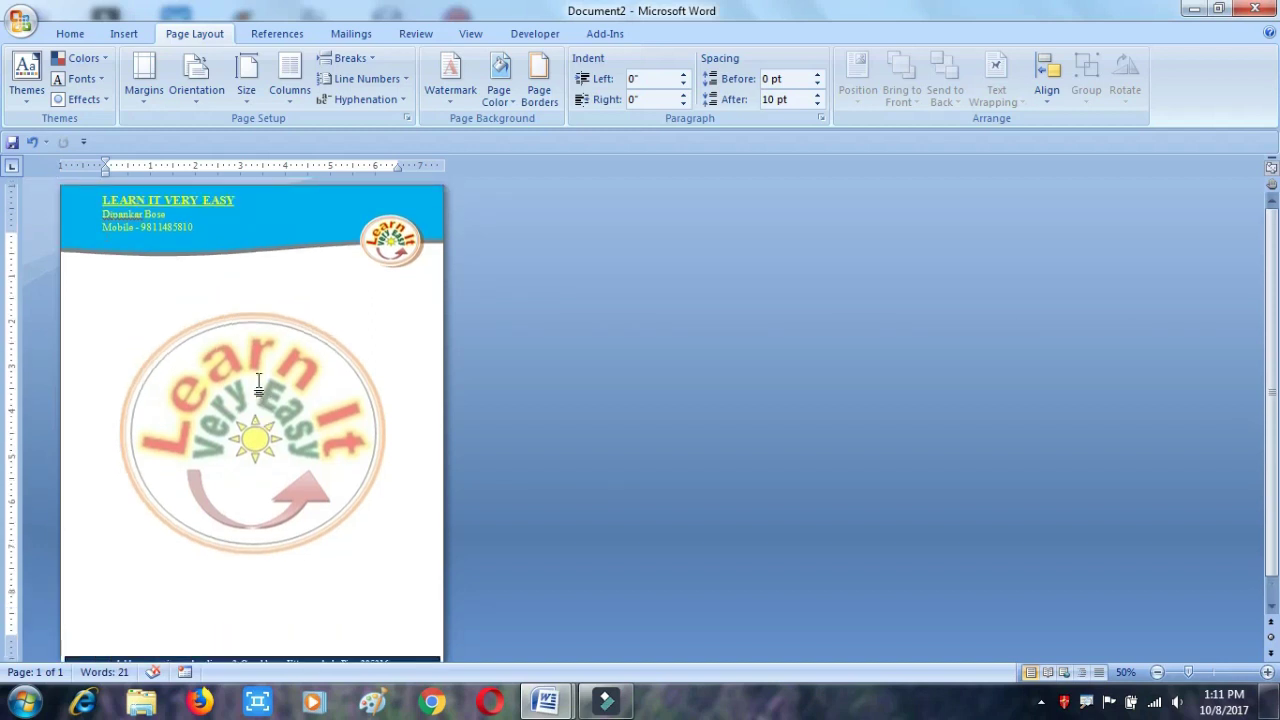